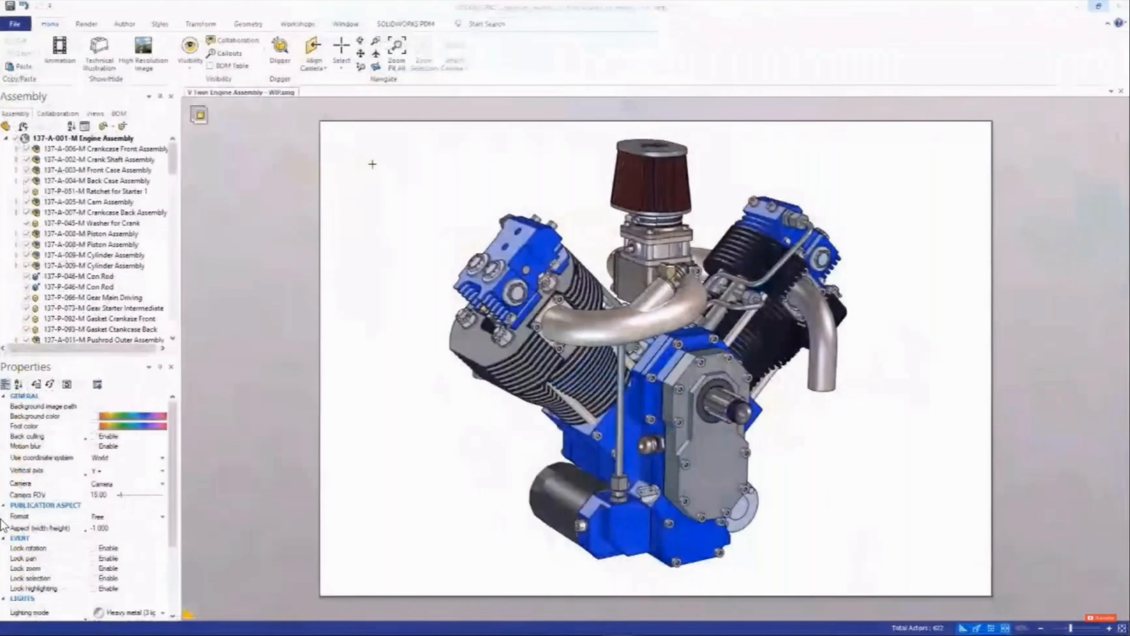
- Expand the Crankcase Front Assembly in the tree and examine the front cover's user properties such as finish, material and weight
left_click(16, 149)
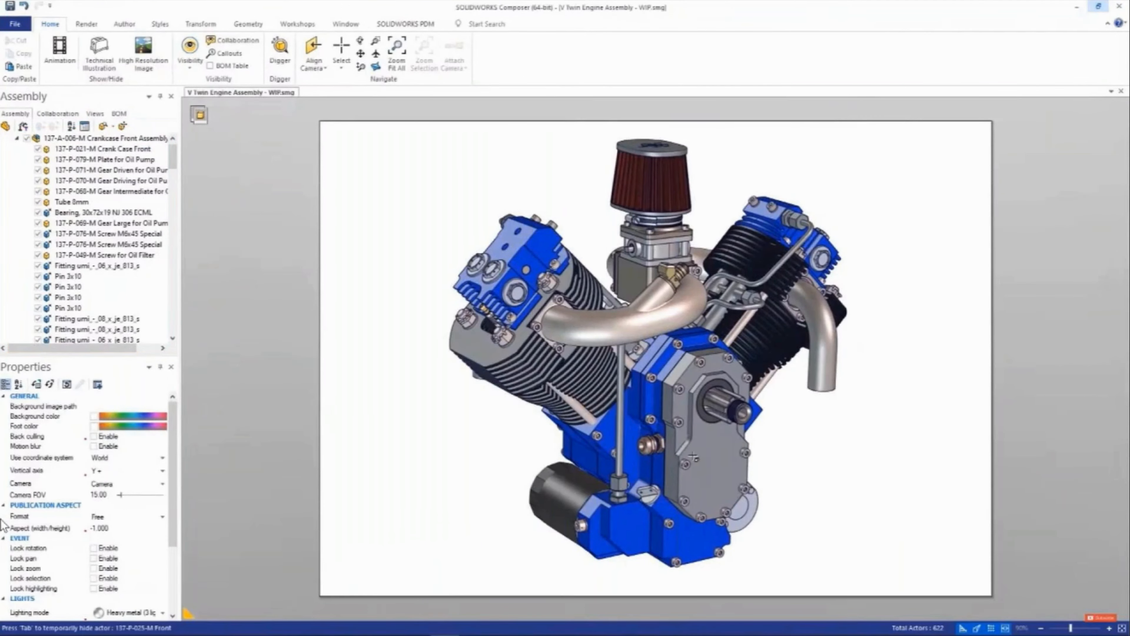
left_click(717, 476)
scroll(2, 524, "down", 10)
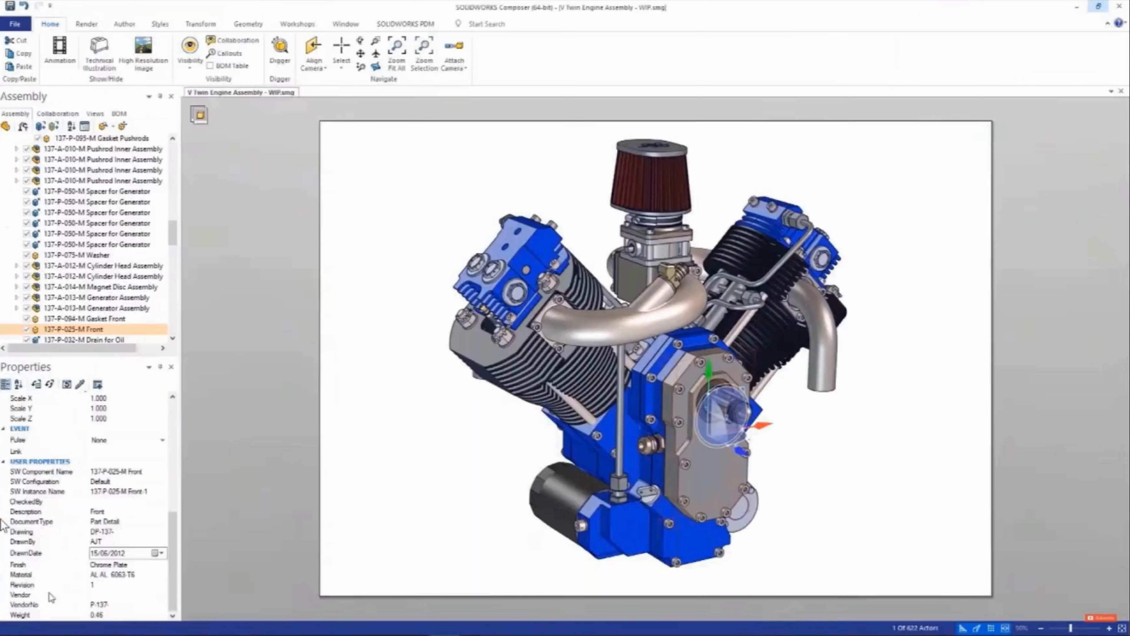
left_click(398, 462)
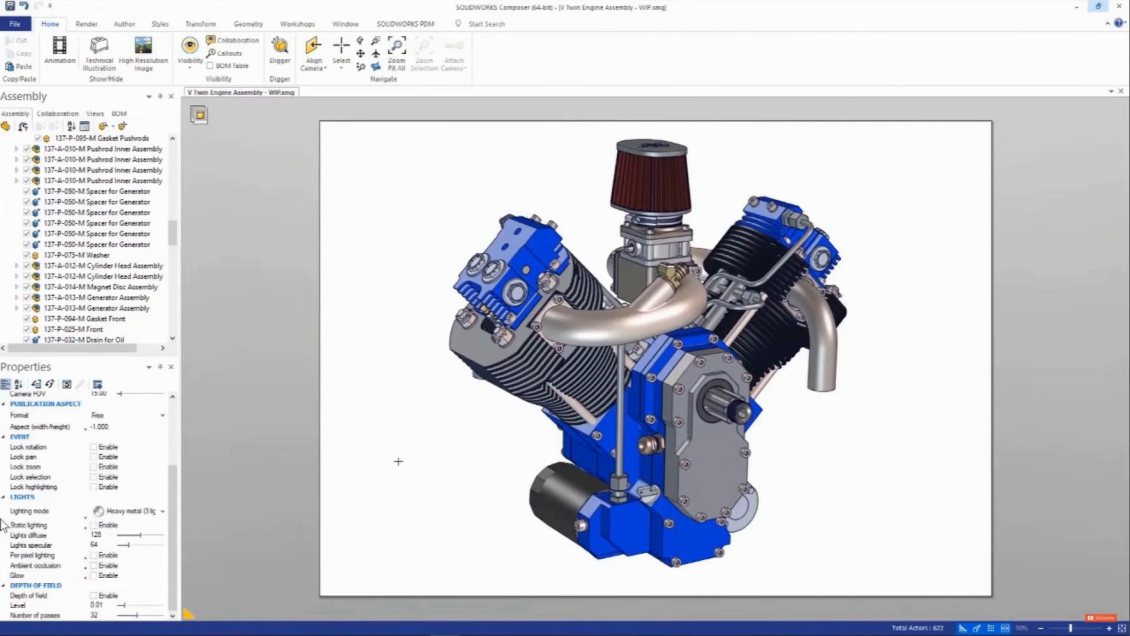
- Align the camera to the 3/4 X- Y+ Z+ preset and capture the engine as a new view
mouse_move(399, 462)
left_mouse_down()
mouse_move(352, 446)
mouse_move(346, 454)
mouse_move(398, 449)
left_mouse_up()
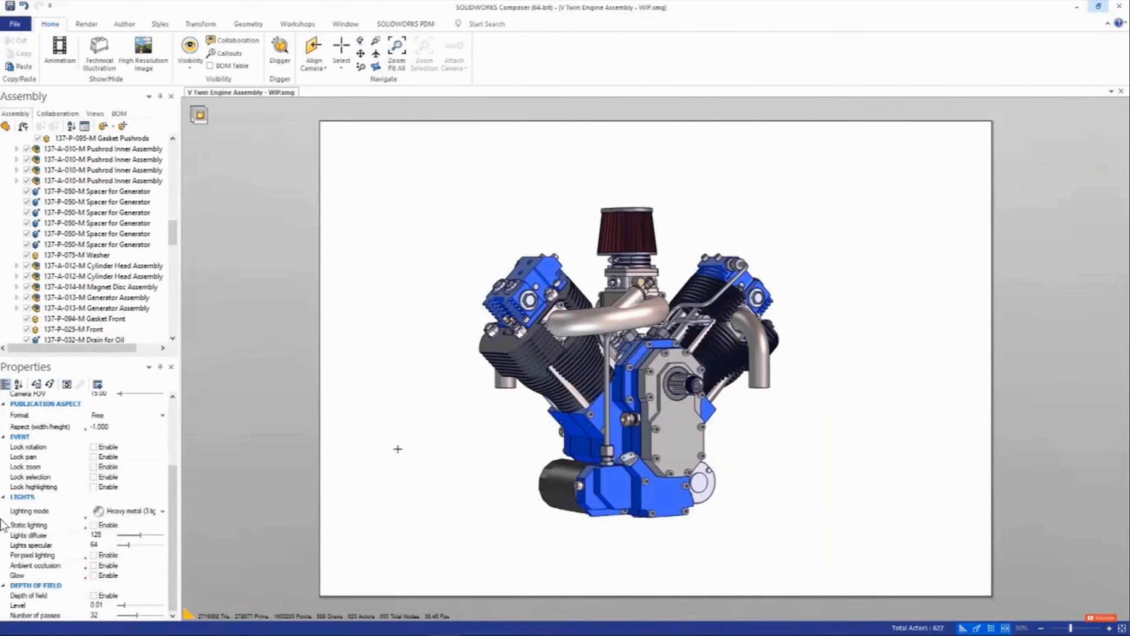
left_click(314, 63)
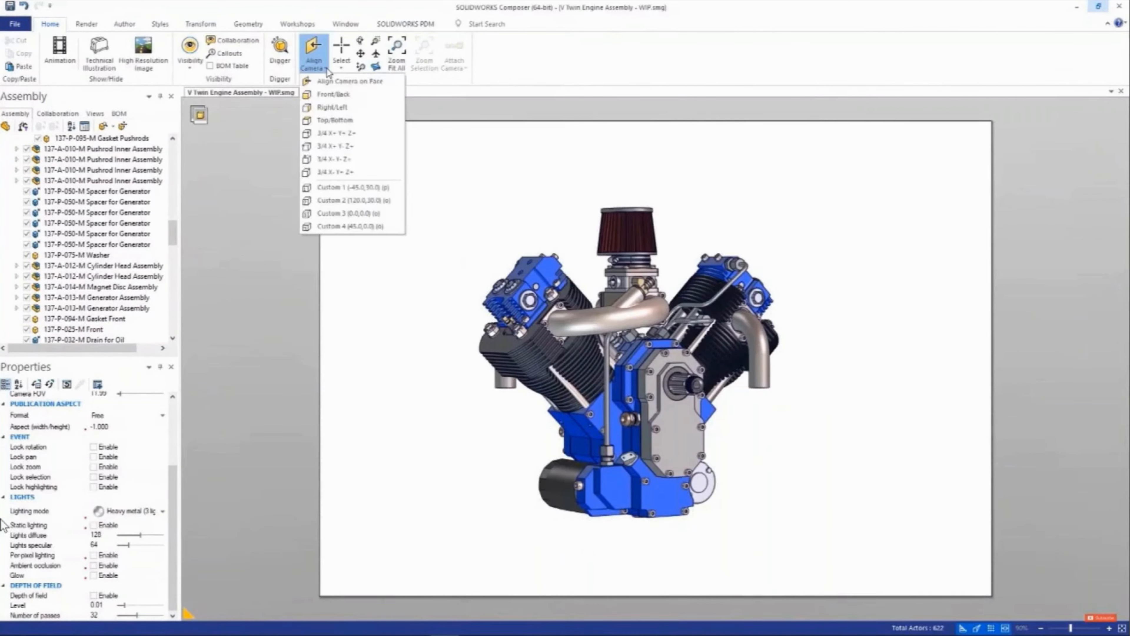
left_click(370, 141)
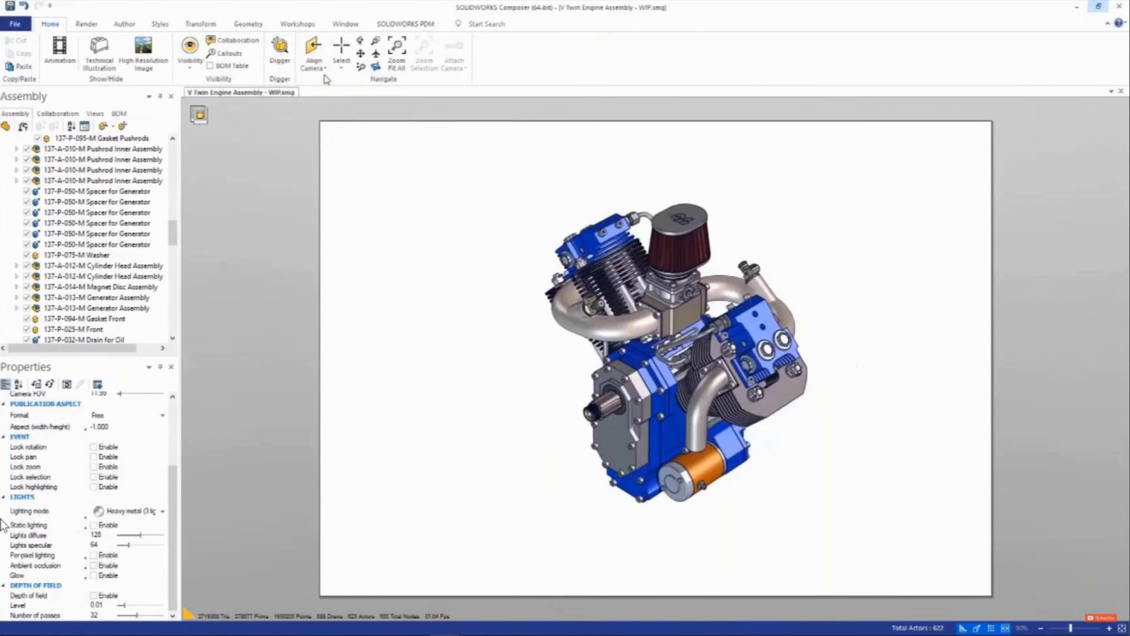
left_click(314, 62)
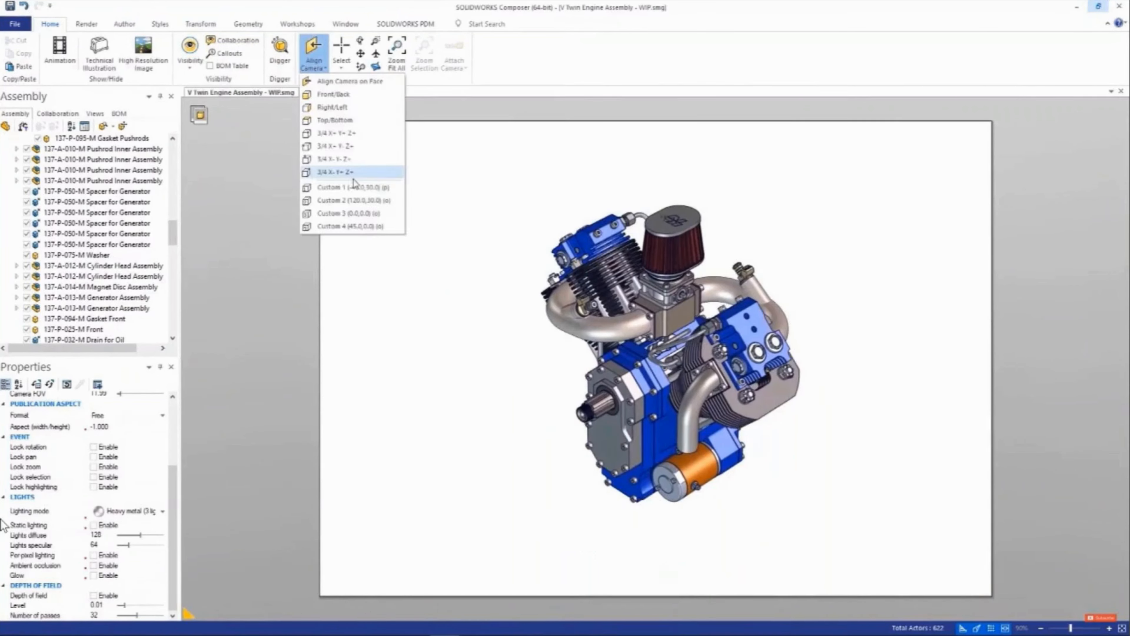
left_click(354, 178)
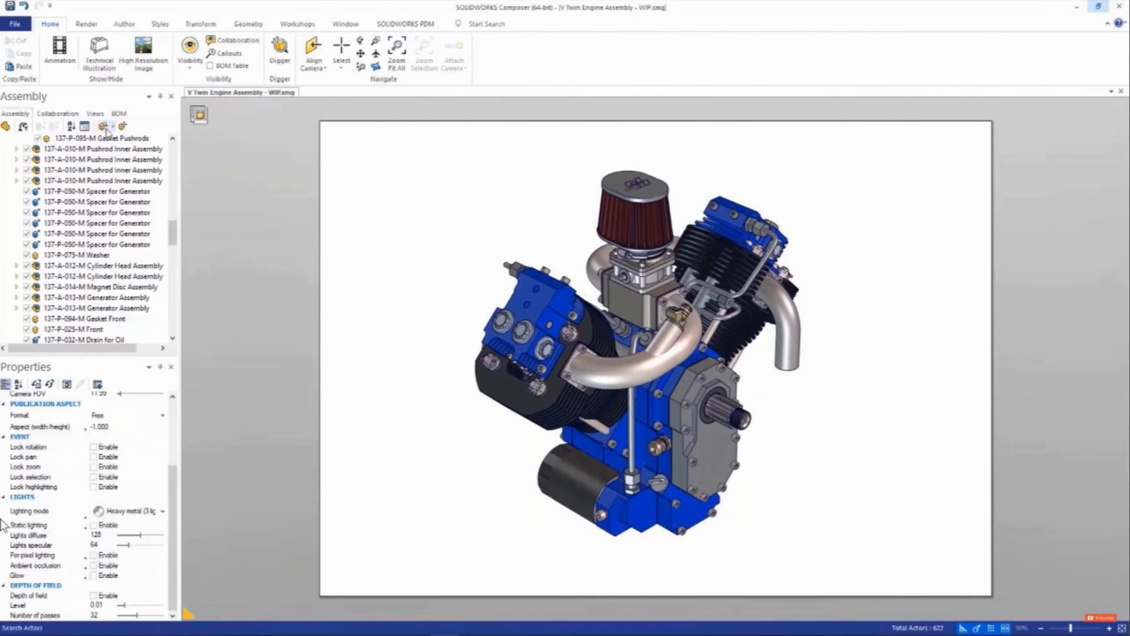
left_click(97, 115)
left_click(5, 126)
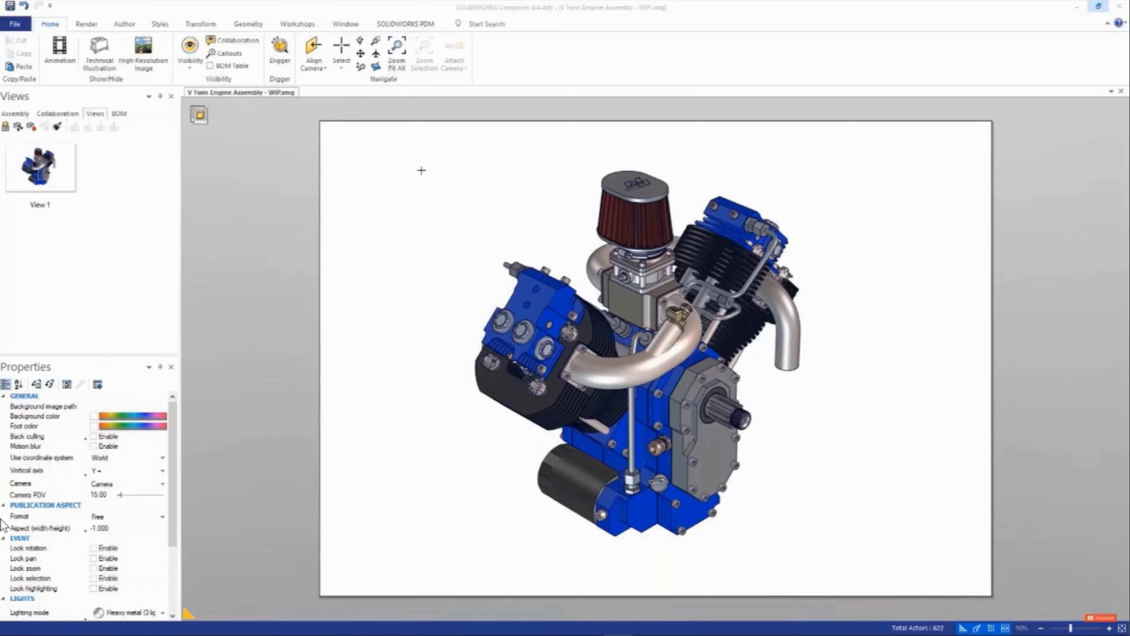
- Select the whole engine and recolor its parts grey
left_click_drag(424, 154, 877, 572)
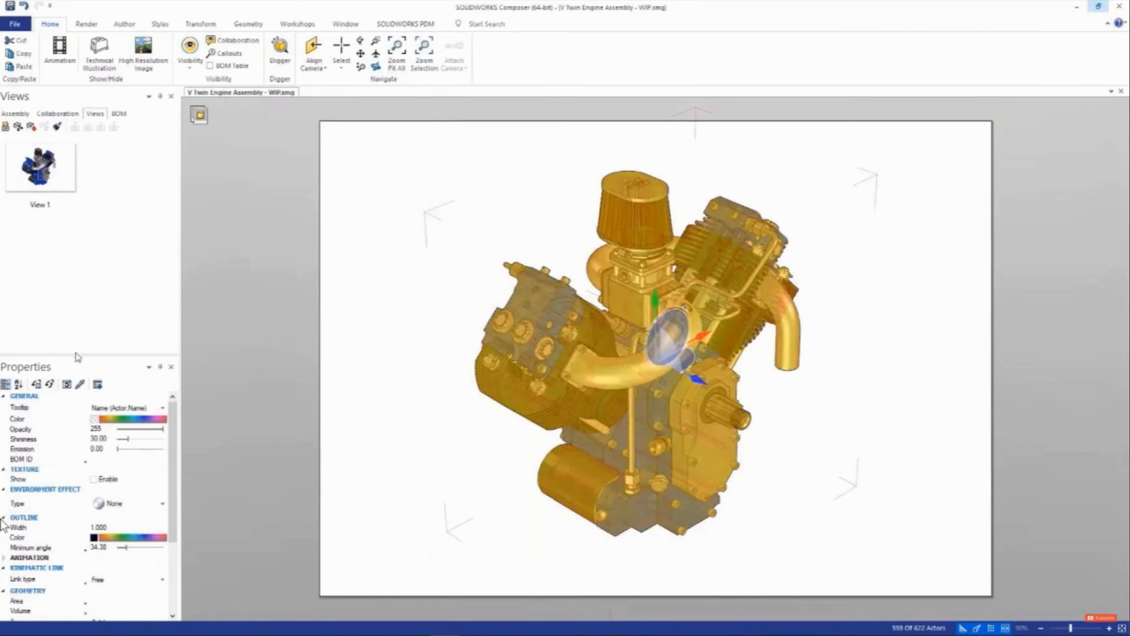
left_click(93, 419)
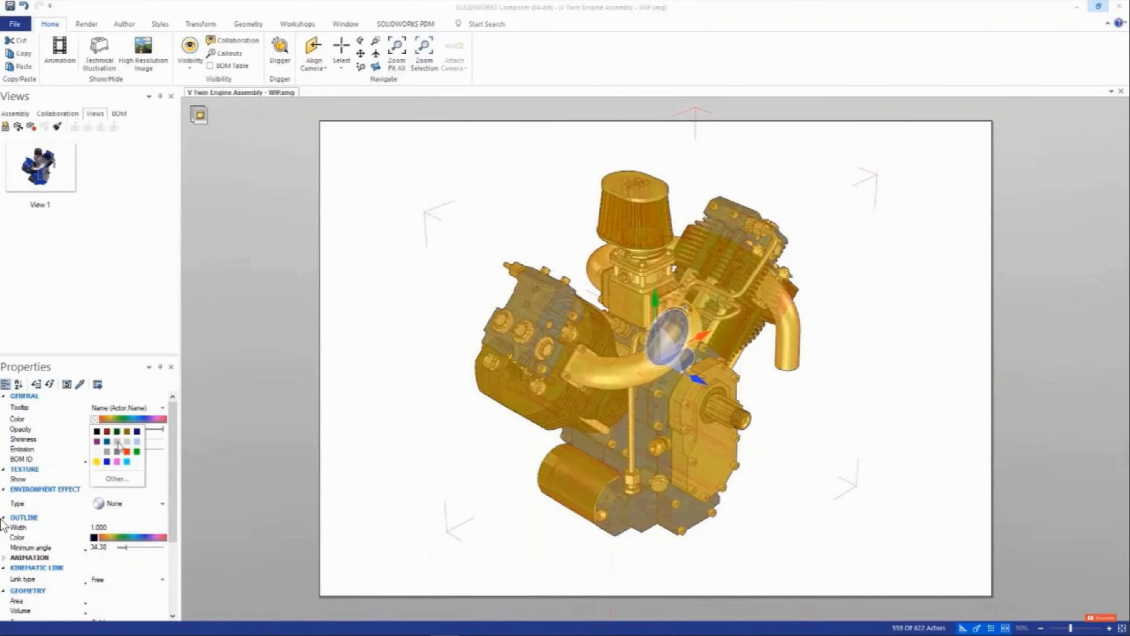
left_click(139, 463)
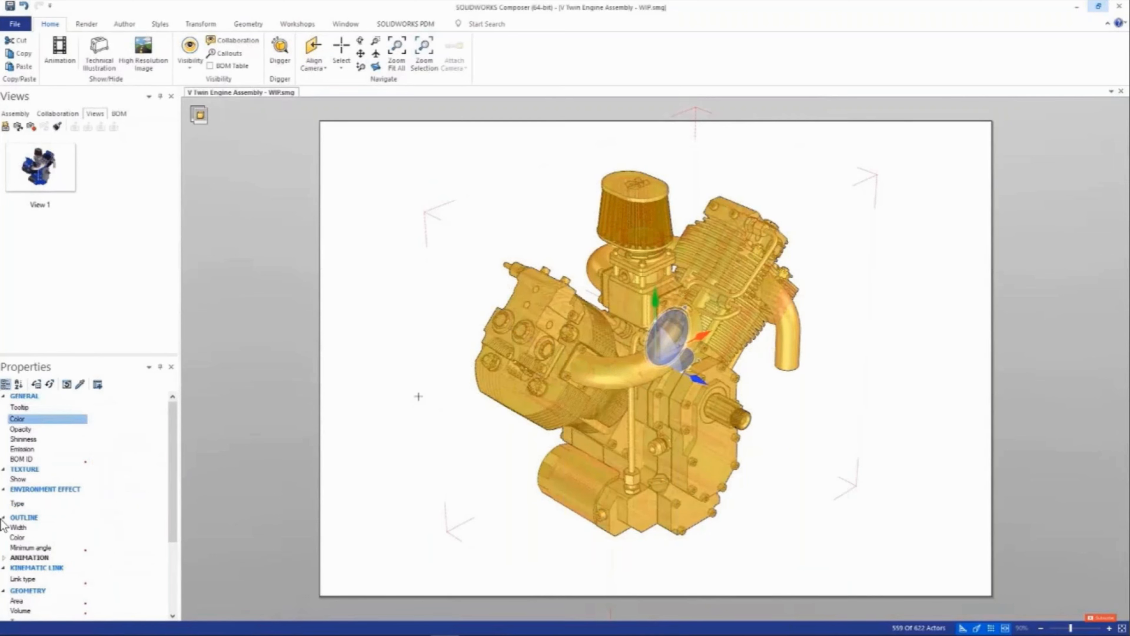
key("Escape")
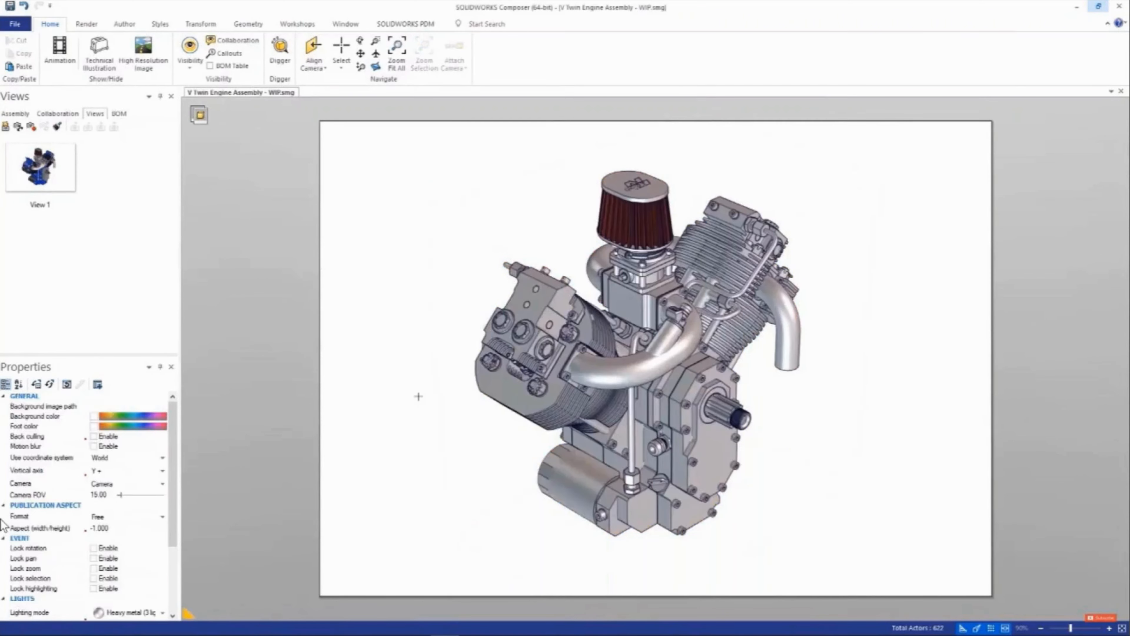
- Change the color of the front cover to green
left_click(689, 478)
left_click(94, 429)
left_click(116, 440)
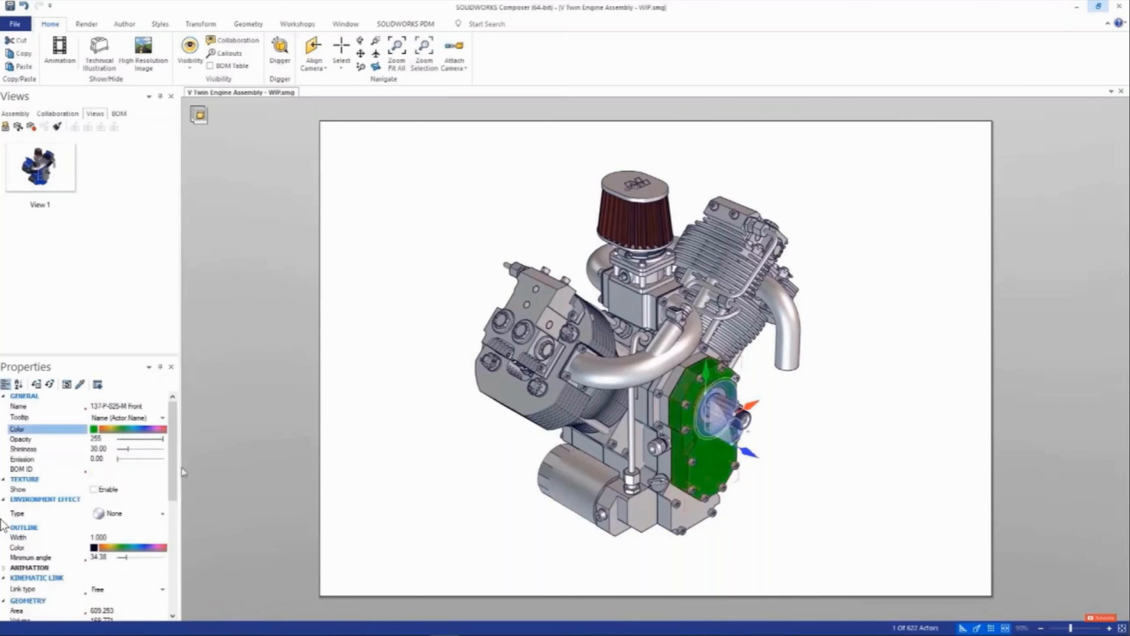
left_click(481, 476)
- Magnify the green front cover with the Digger beside the engine and capture the scene as a new view
middle_click_drag(429, 475, 301, 435)
scroll(705, 368, "down", 2)
scroll(705, 369, "down", 1, "ctrl")
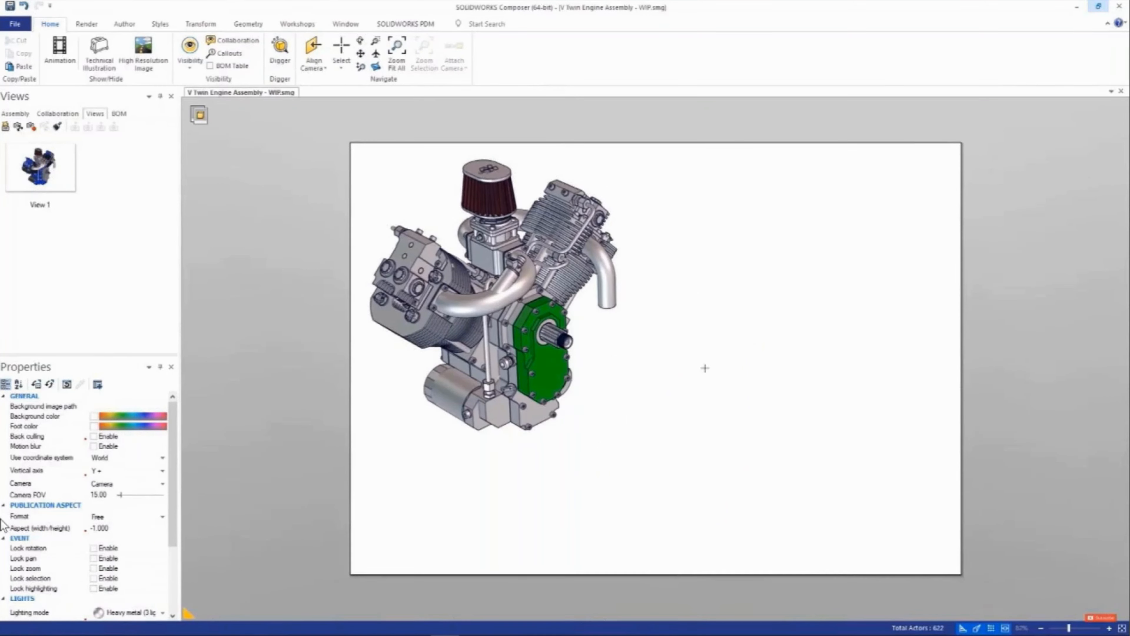
key("space")
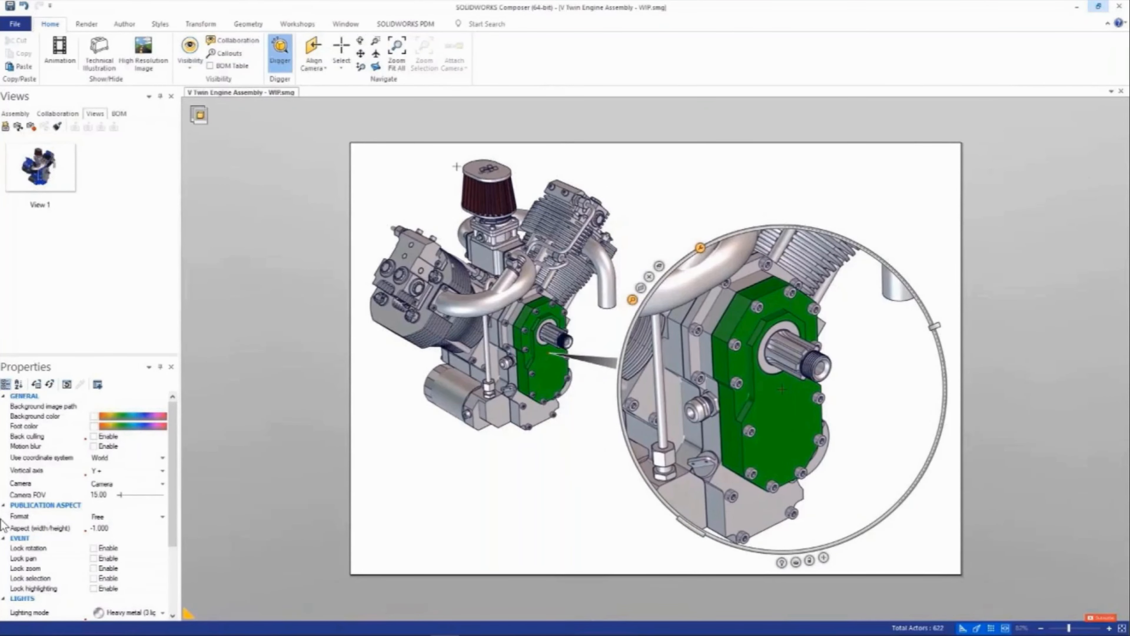
left_click(5, 126)
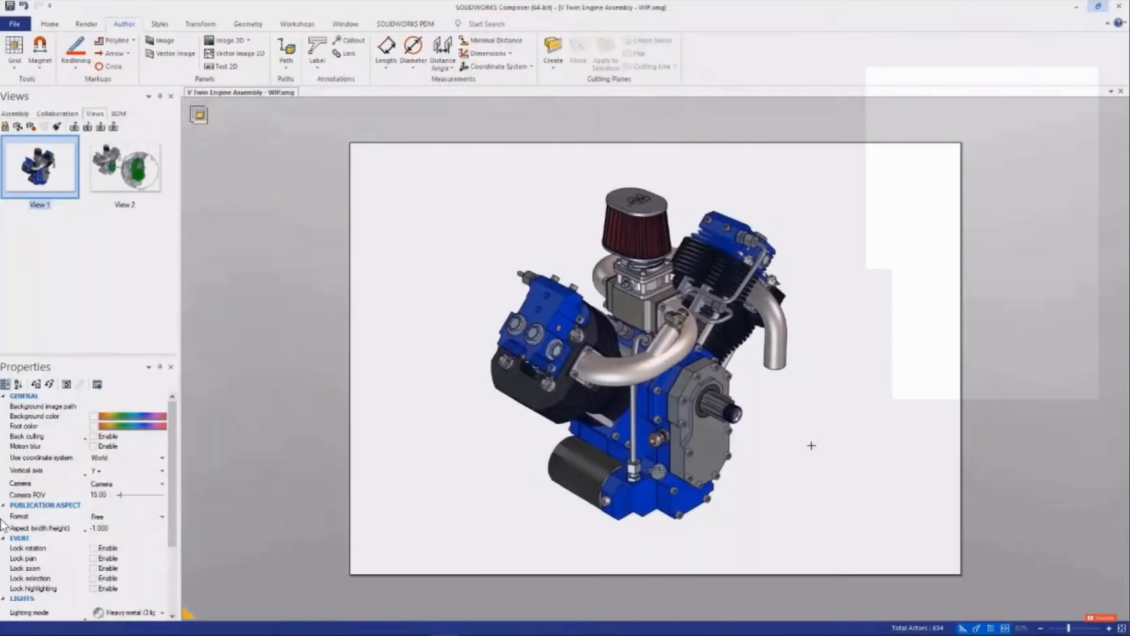
- Select all the screws around the front cover and move them together outward, well clear of the engine
scroll(812, 444, "up", 5)
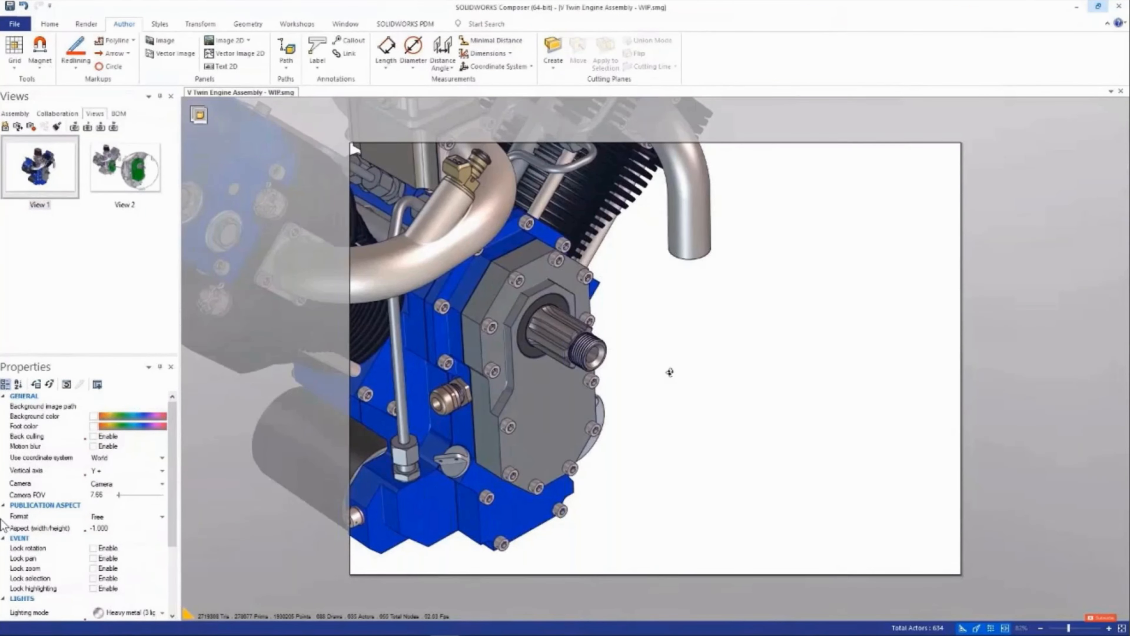
left_click(517, 279)
left_click(490, 326, "ctrl")
left_click(492, 370, "ctrl")
left_click(508, 426, "ctrl")
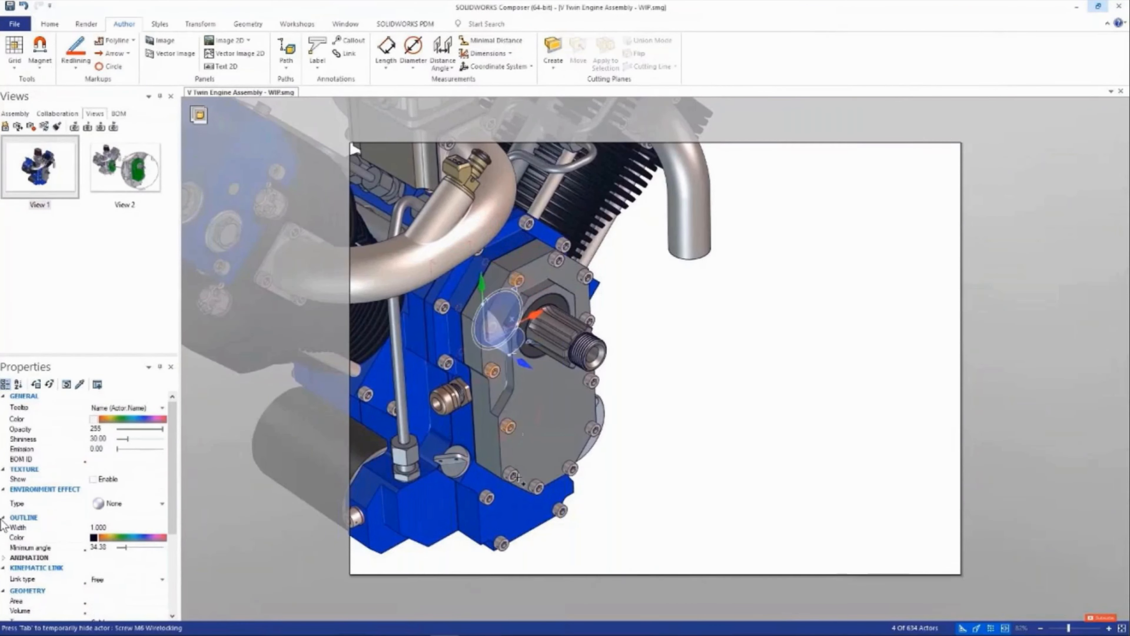
left_click(513, 475, "ctrl")
left_click(536, 487, "ctrl")
left_click(571, 469, "ctrl")
left_click(593, 429, "ctrl")
left_click(592, 381, "ctrl")
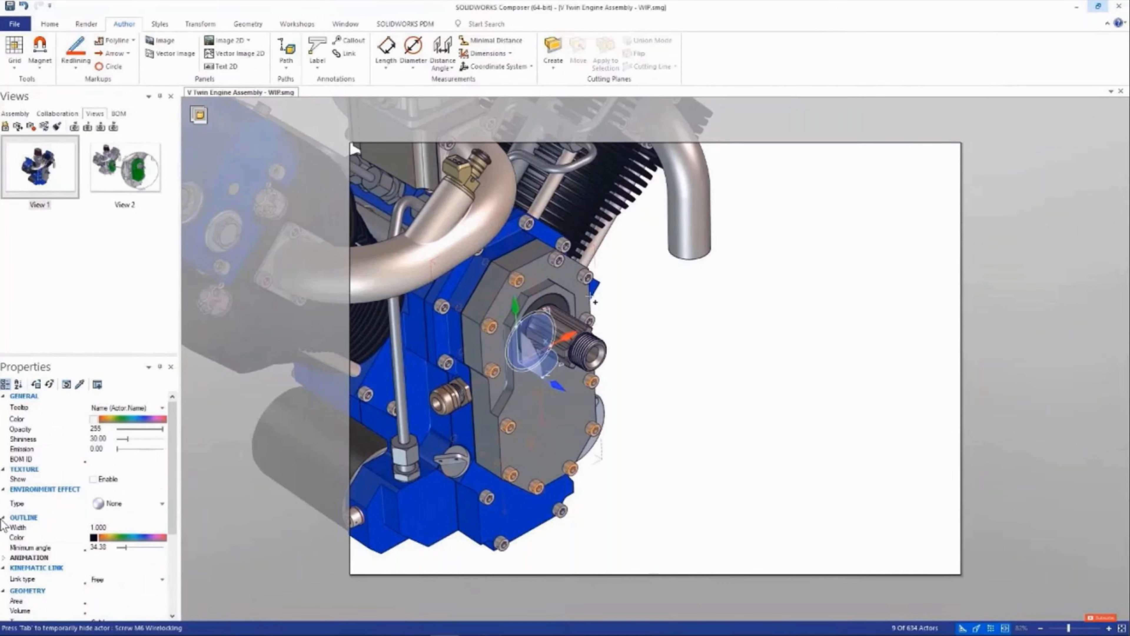
left_click(589, 319, "ctrl")
left_click(586, 277, "ctrl")
left_click(557, 259, "ctrl")
scroll(687, 333, "down", 4)
middle_click_drag(688, 334, 635, 341)
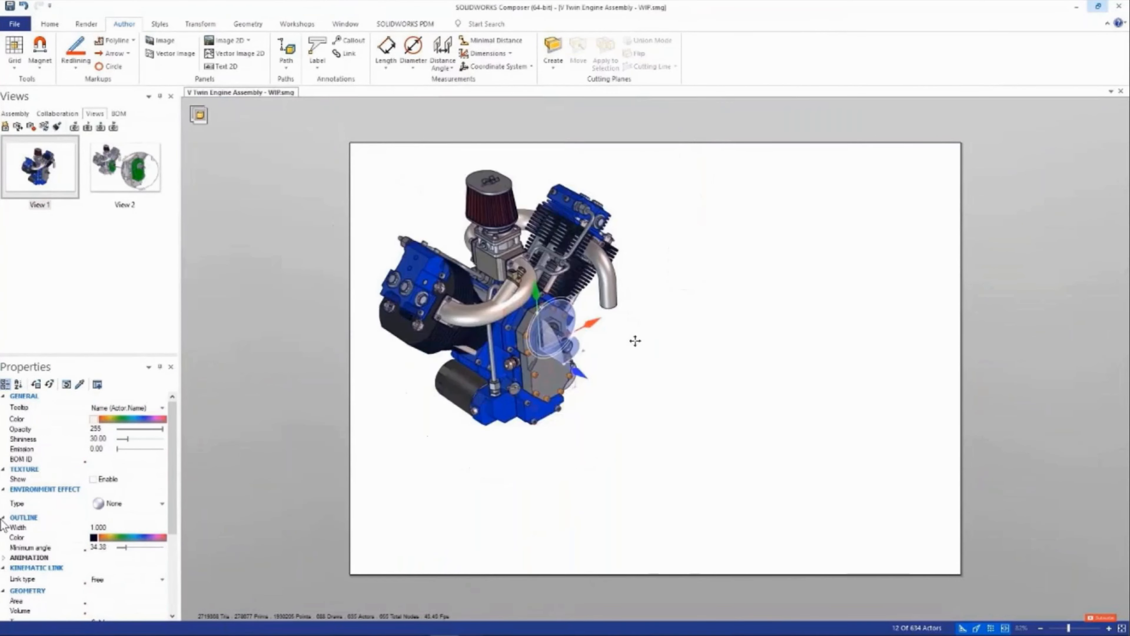
left_click_drag(586, 340, 786, 463)
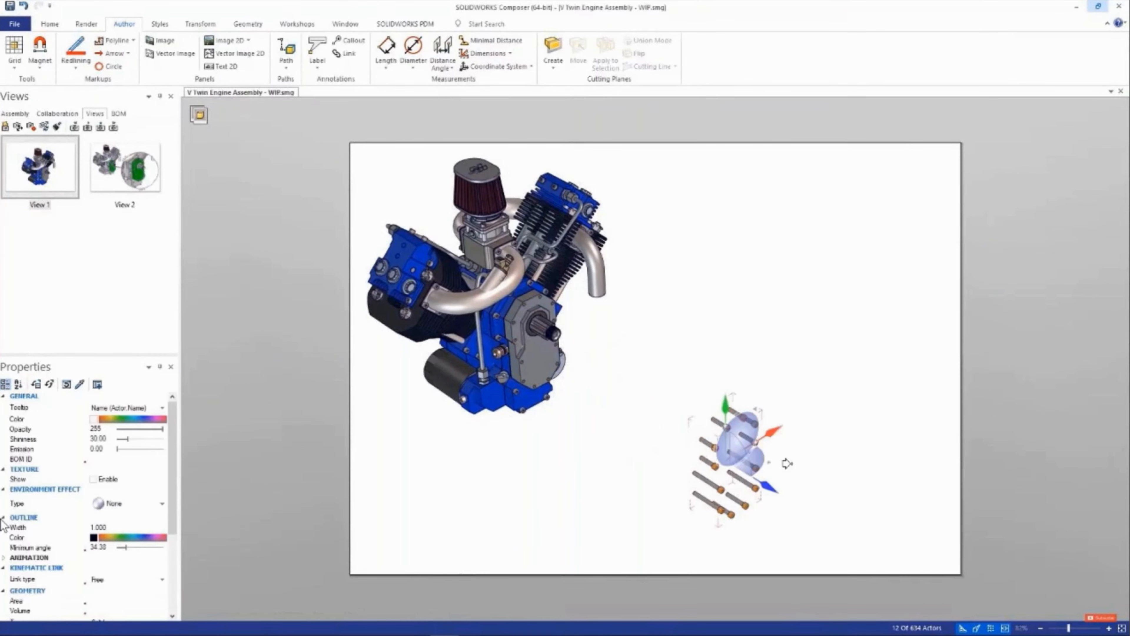
- Create associative paths from neutral for the exploded front cover screws
left_click(289, 67)
left_click(321, 109)
left_click(701, 319)
- Move the front cover out toward the screws and place the front gasket between it and the engine
mouse_move(701, 318)
right_mouse_down()
mouse_move(718, 321)
mouse_move(715, 311)
right_mouse_up()
left_click(533, 359)
left_click_drag(573, 362, 717, 431)
left_click(556, 356)
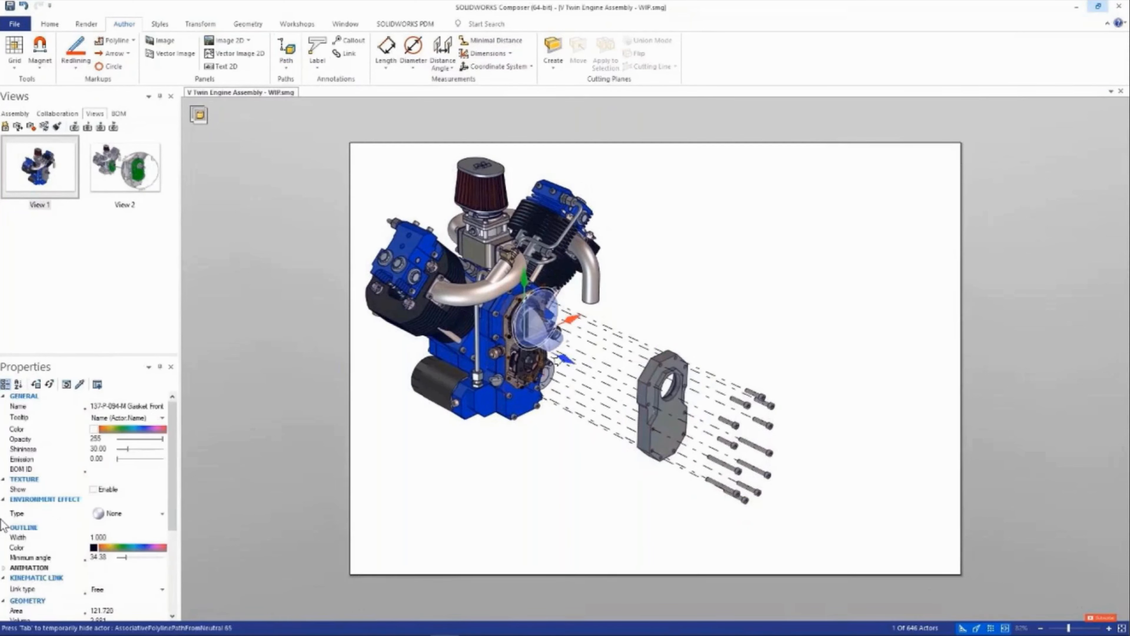
left_click_drag(566, 359, 644, 396)
left_click(730, 320)
- Fit the exploded front cover arrangement on the page and capture it as a new view
scroll(735, 317, "up", 2)
middle_click_drag(748, 314, 826, 329)
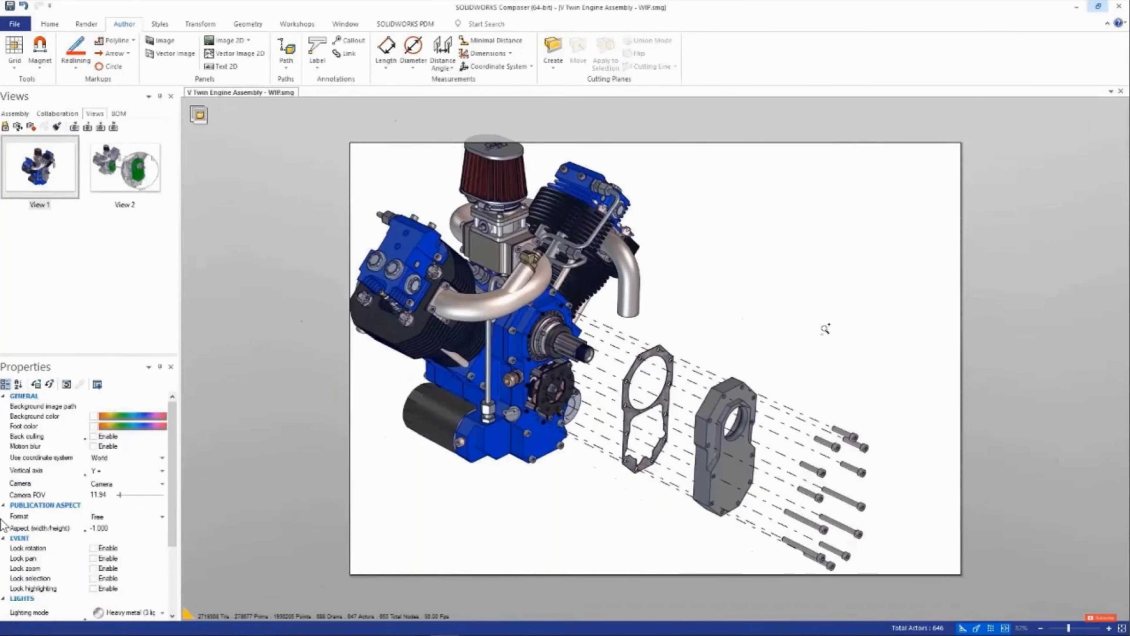
scroll(826, 329, "down", 3)
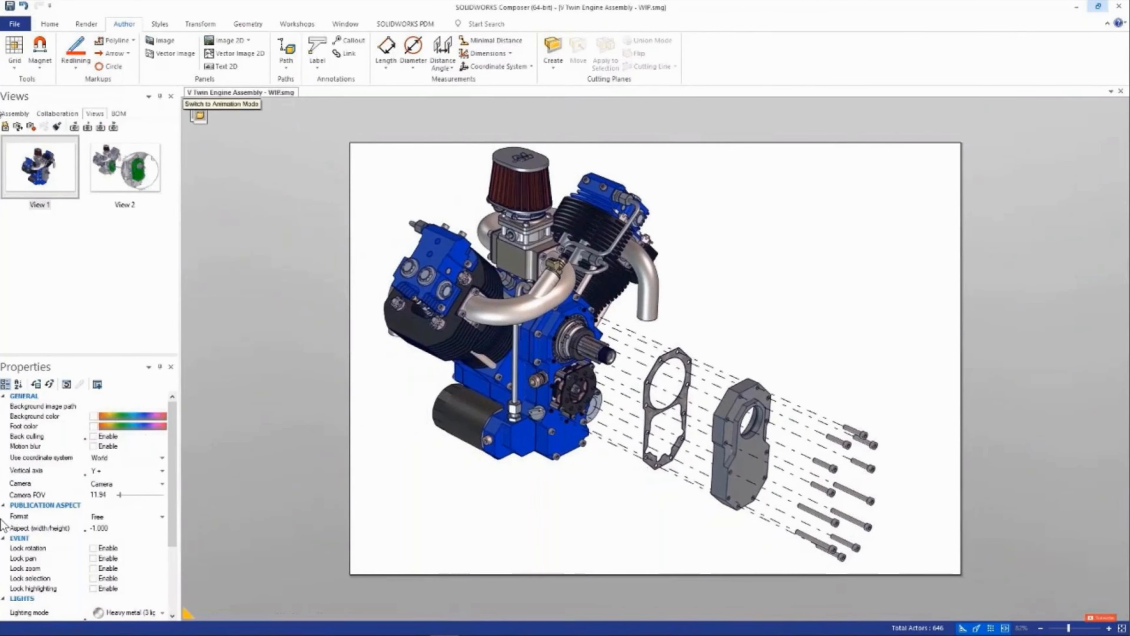
left_click(4, 127)
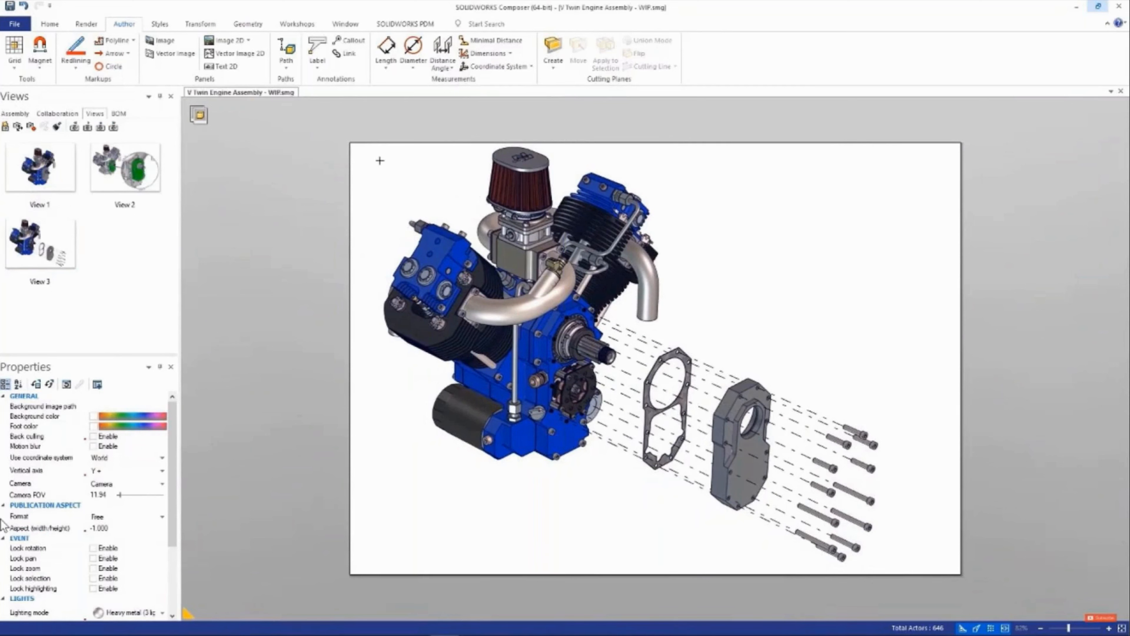
- Insert ACME LOGO.jpg from the Image Library into the lower-left corner of the page
left_click(296, 24)
left_click(149, 53)
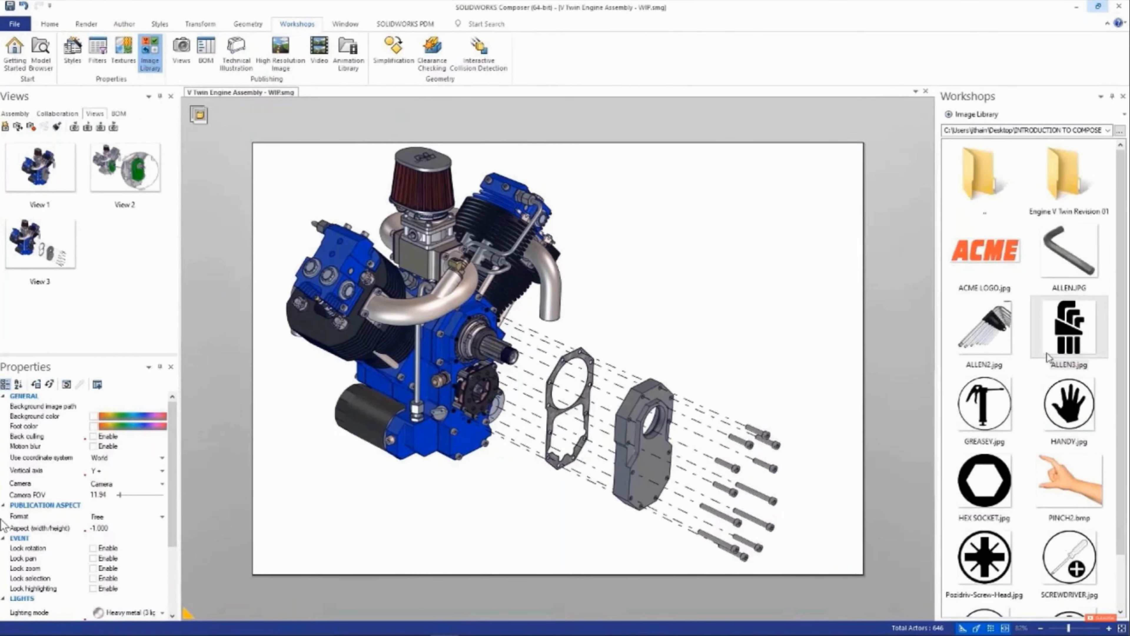
left_click_drag(965, 266, 339, 545)
left_click(339, 545)
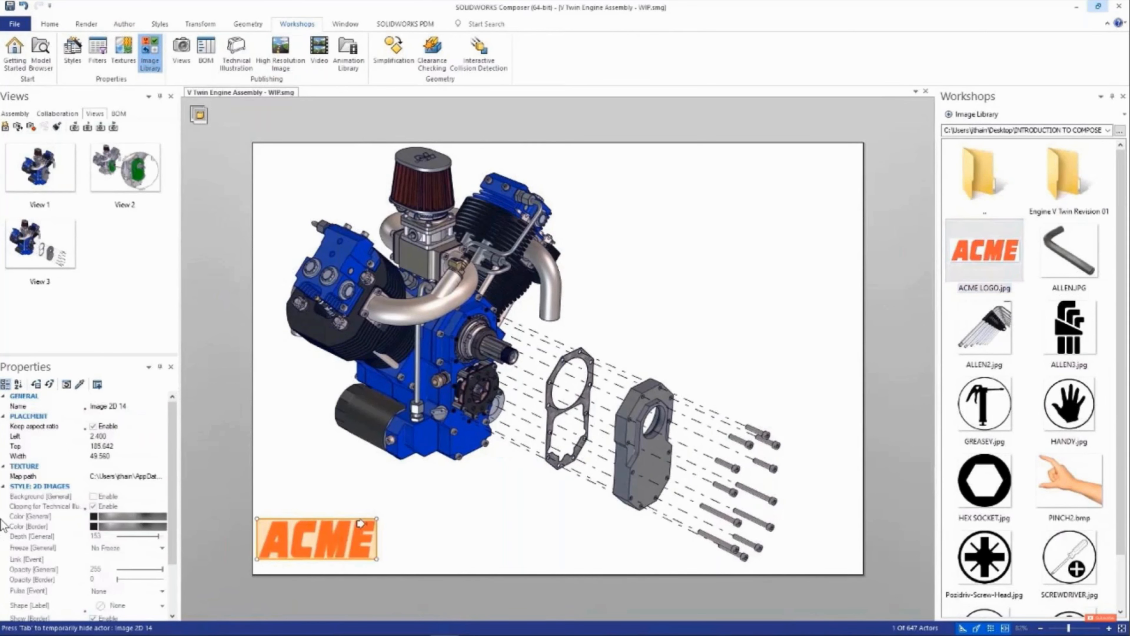
left_click(454, 535)
- Insert the ALLEN3.jpg tool symbol into the lower-right corner of the page
left_click_drag(1068, 329, 821, 525)
left_click(752, 356)
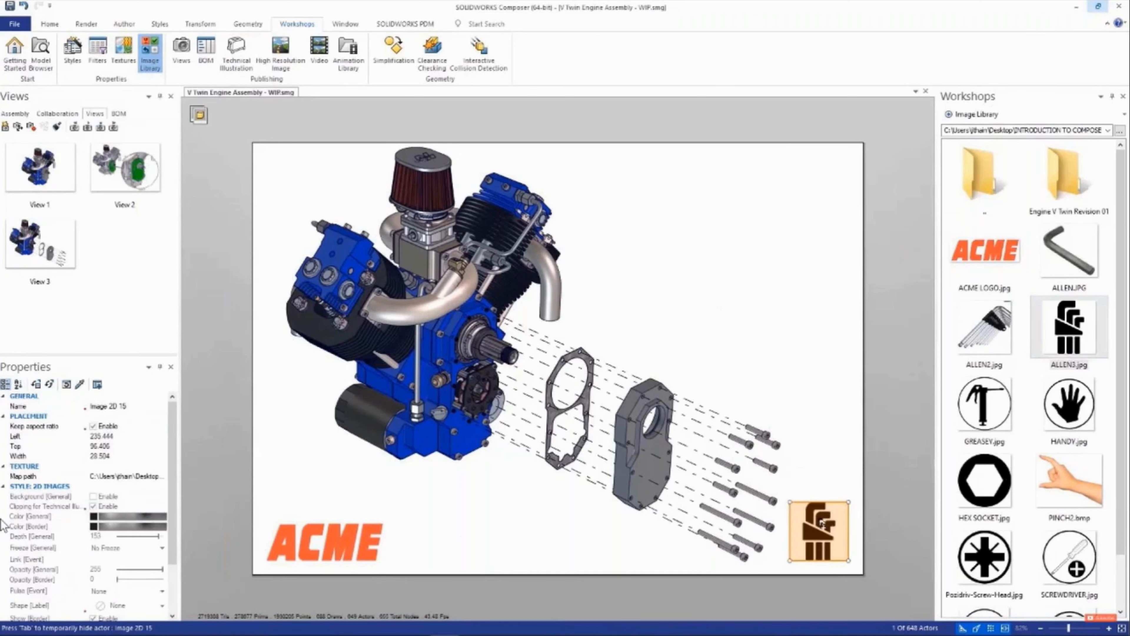
left_click(827, 481)
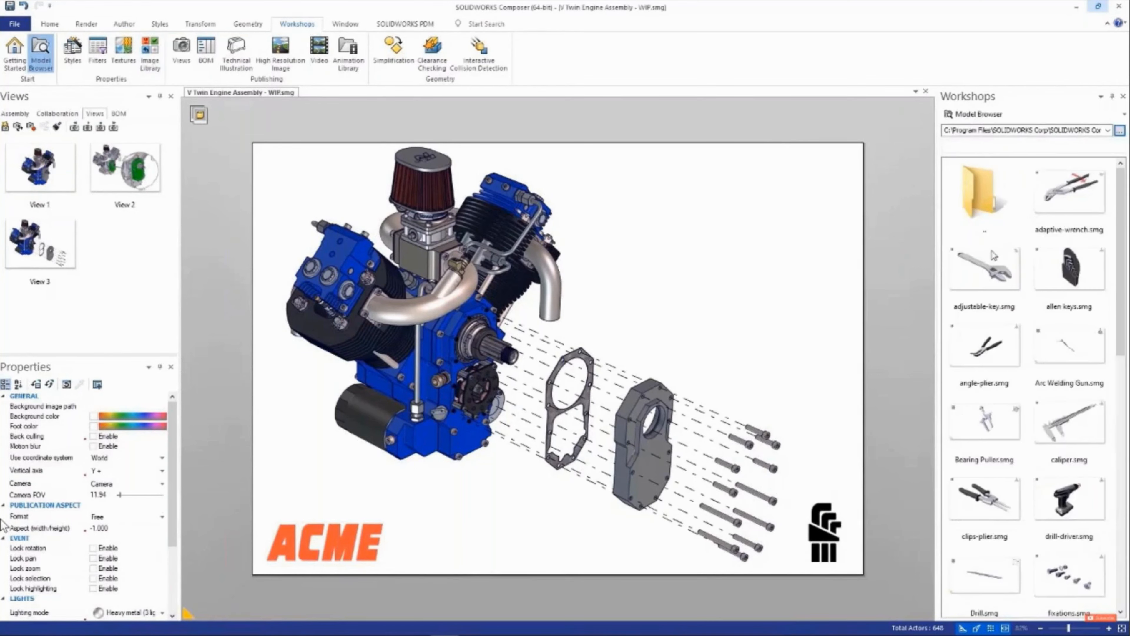
- Examine the ready-made tool models offered in the Model Browser
scroll(994, 255, "down", 5)
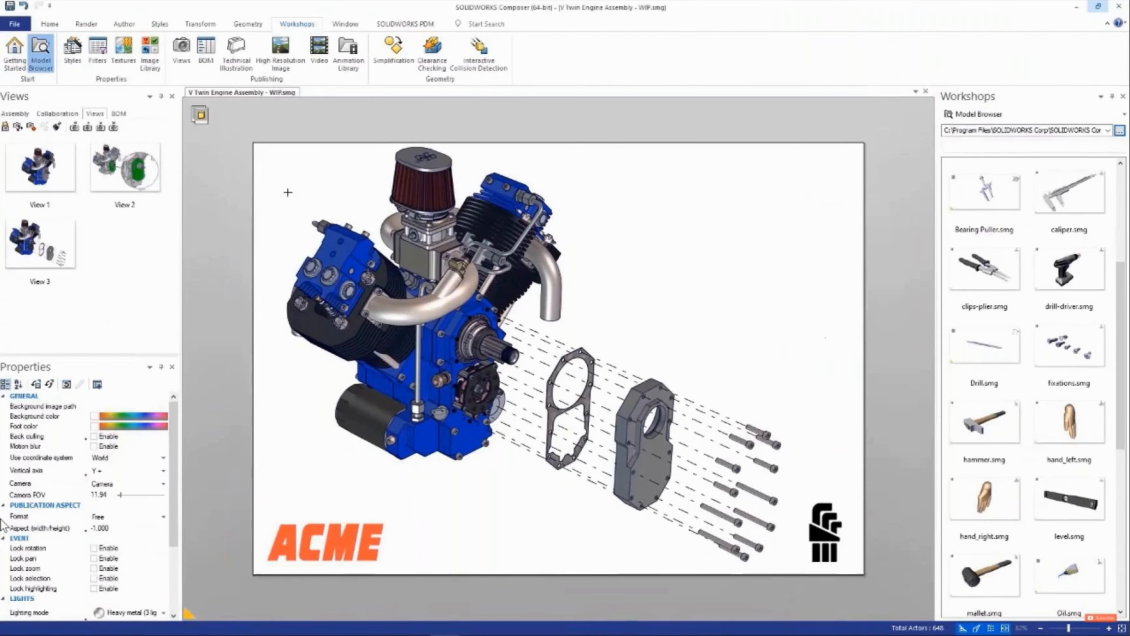
- Add the labels M6x30 BOLT, FRONT COVER and GASKET to the corresponding exploded parts, placing each text just outside its part
left_click(124, 23)
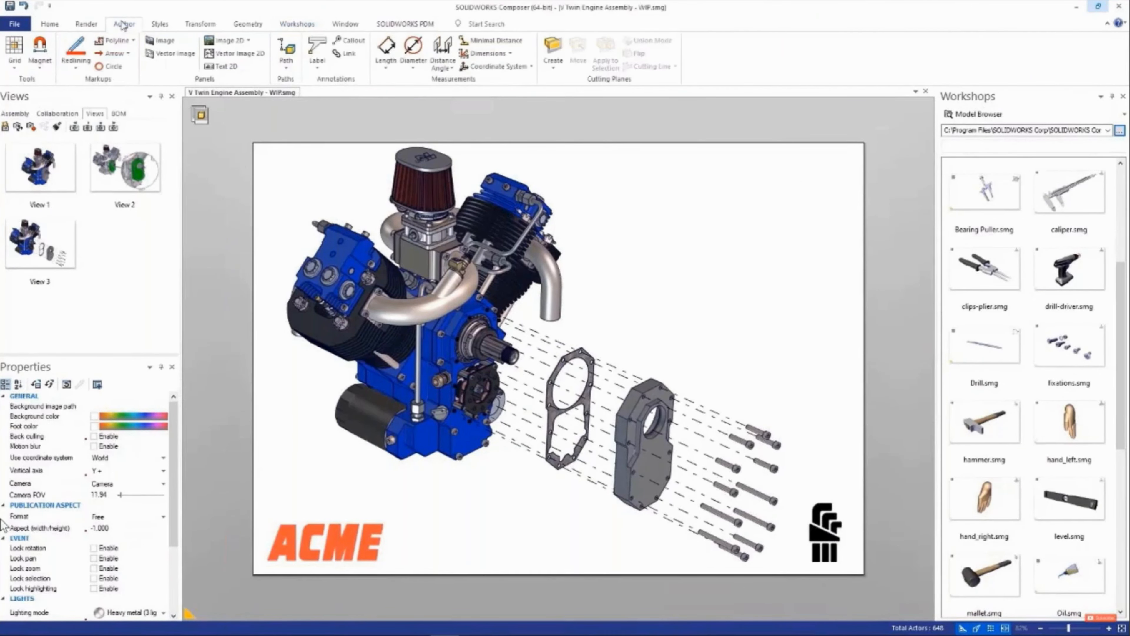
left_click(322, 53)
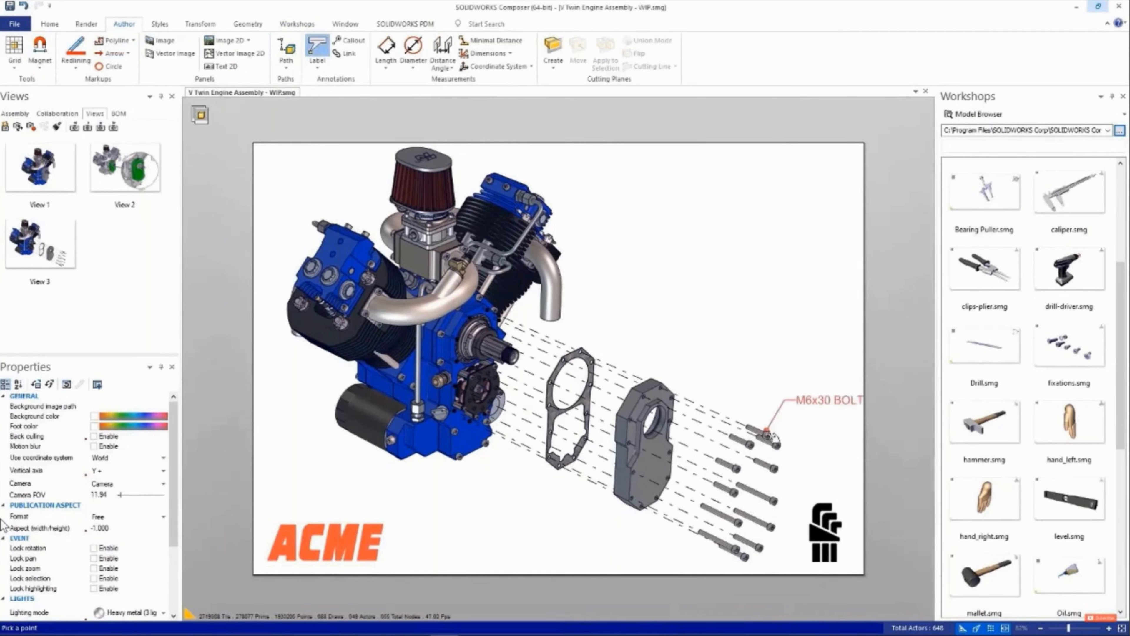
left_click(767, 431)
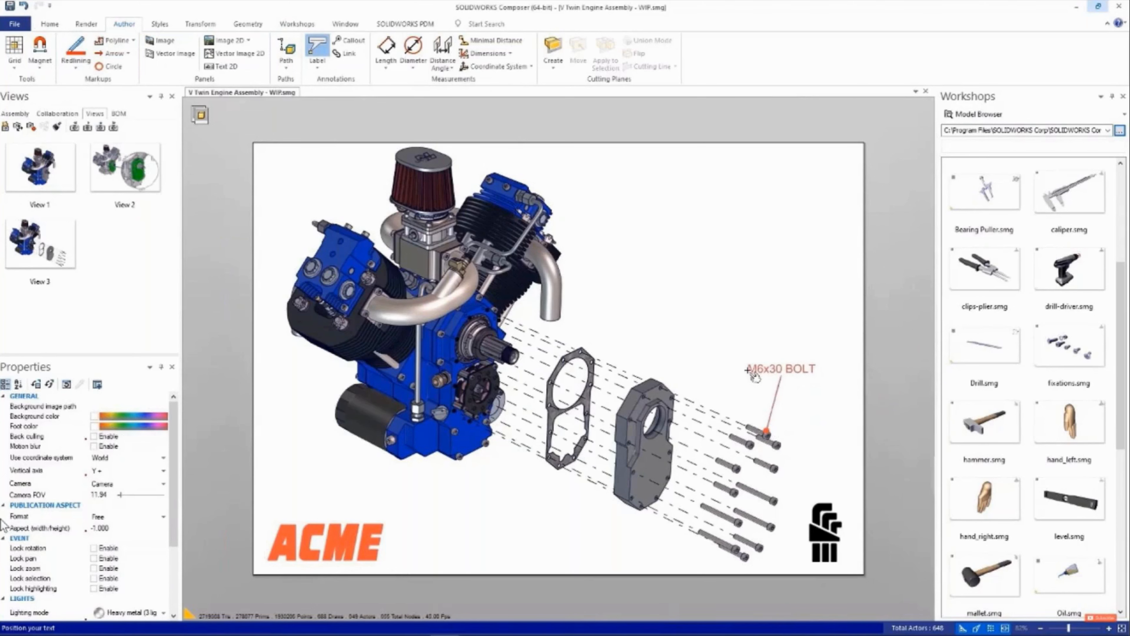
left_click(756, 376)
left_click(641, 490)
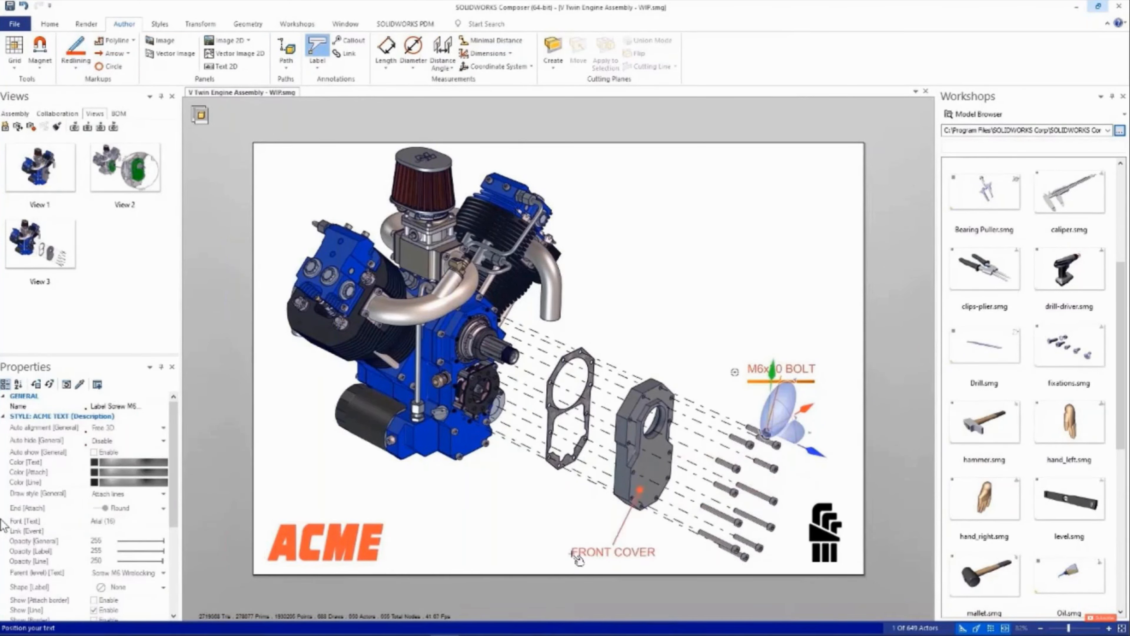
left_click(578, 558)
left_click(553, 454)
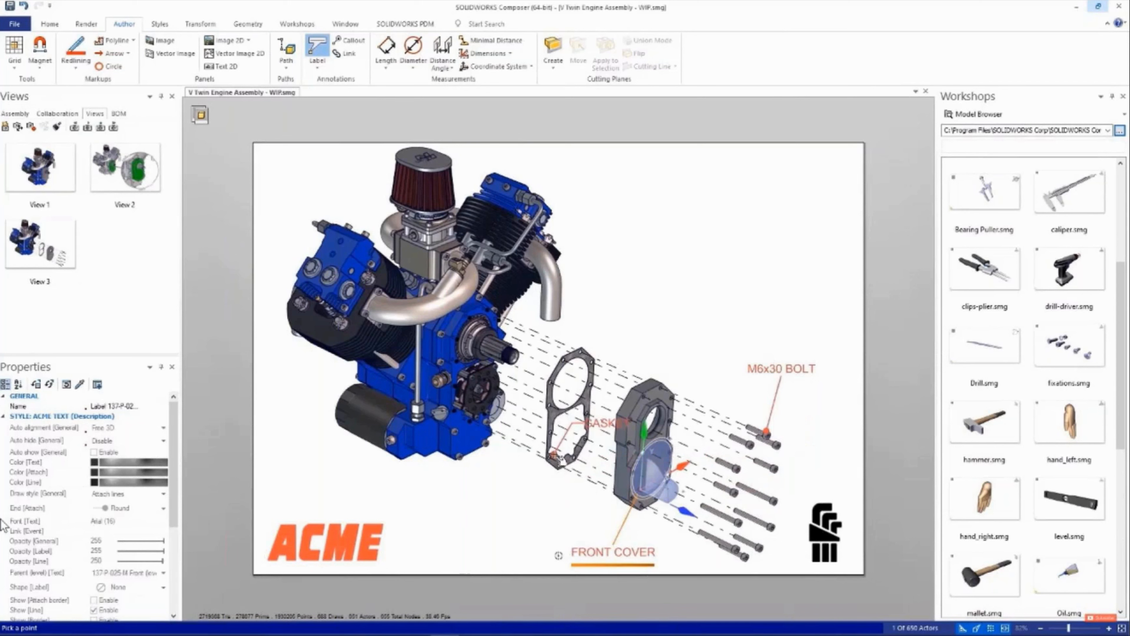
left_click(506, 516)
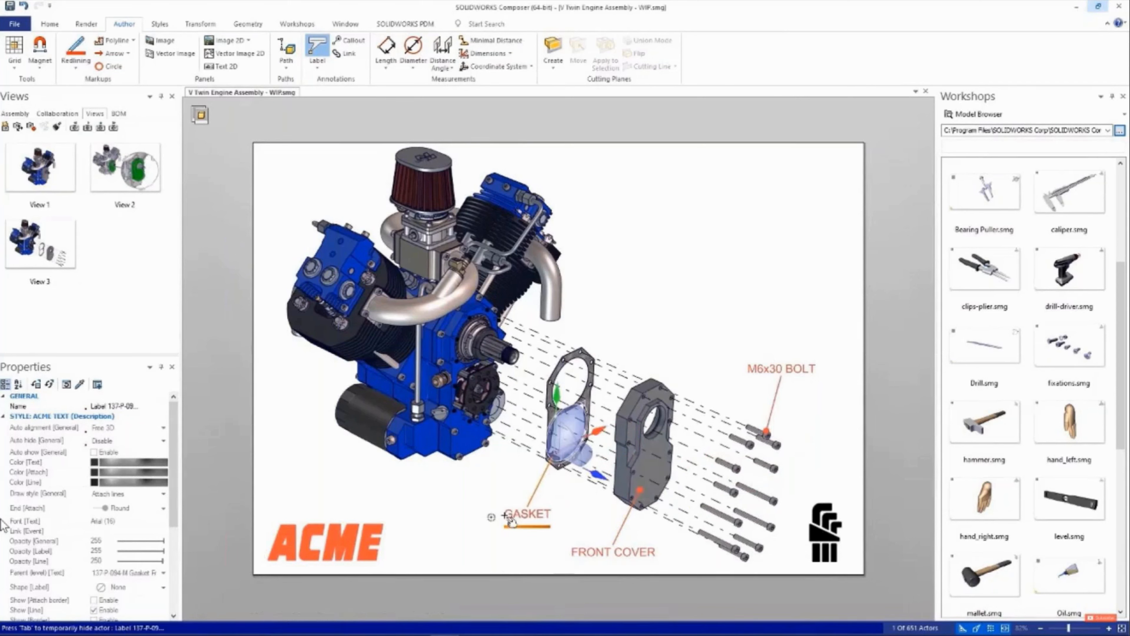
key("Escape")
left_click(471, 507)
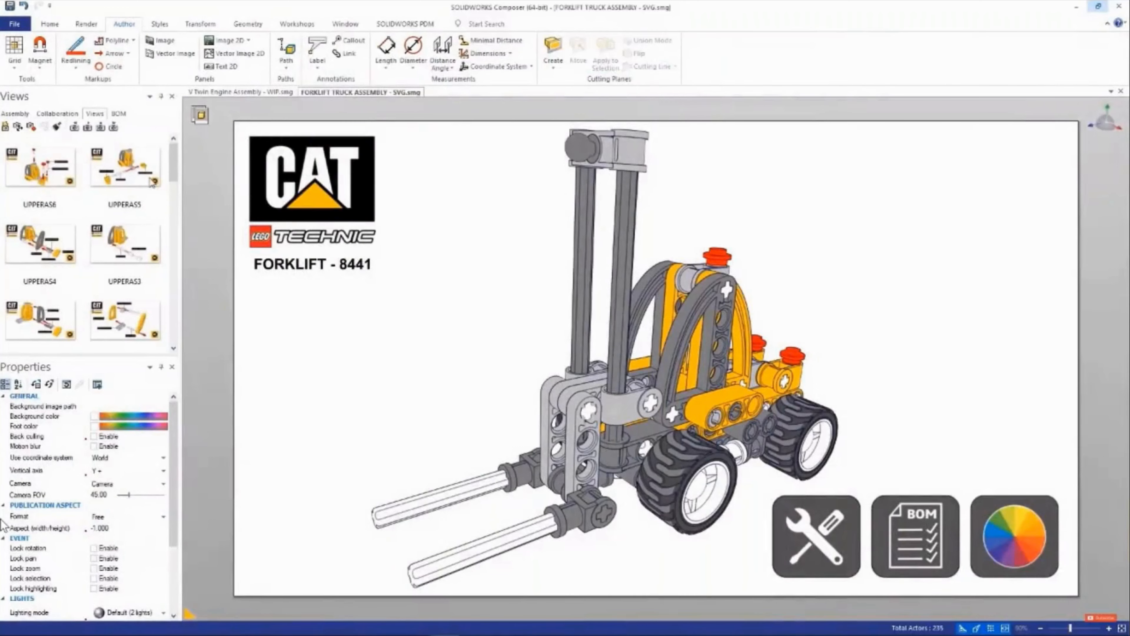
- Look through several saved assembly instruction views of the forklift truck and of the BEKVÄM step stool
left_click(52, 171)
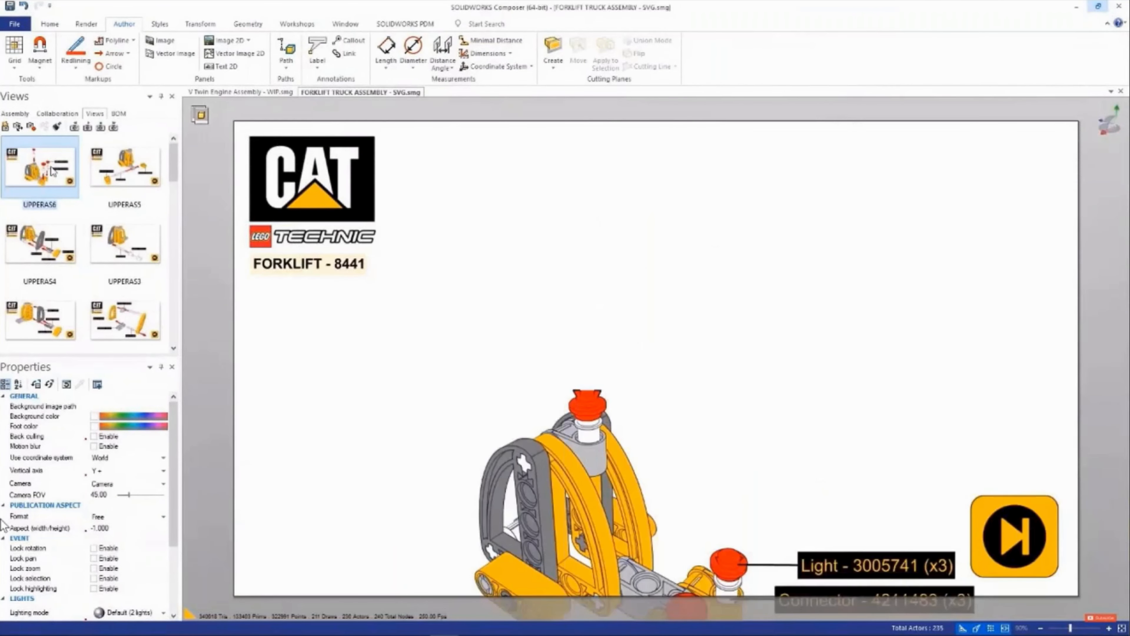
left_click(131, 168)
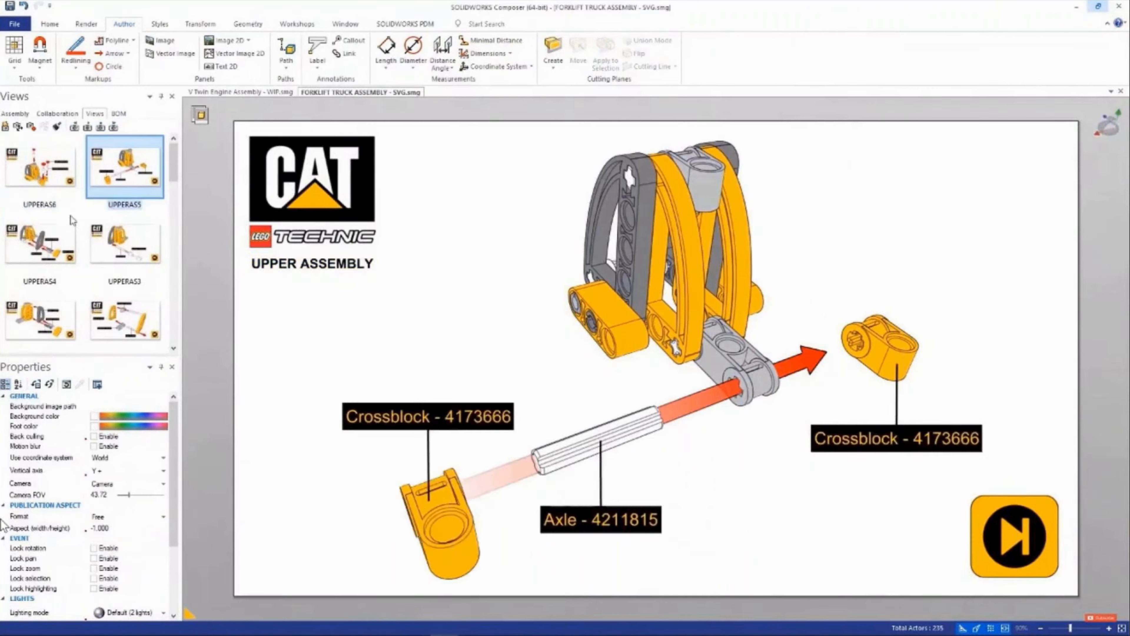
left_click(47, 244)
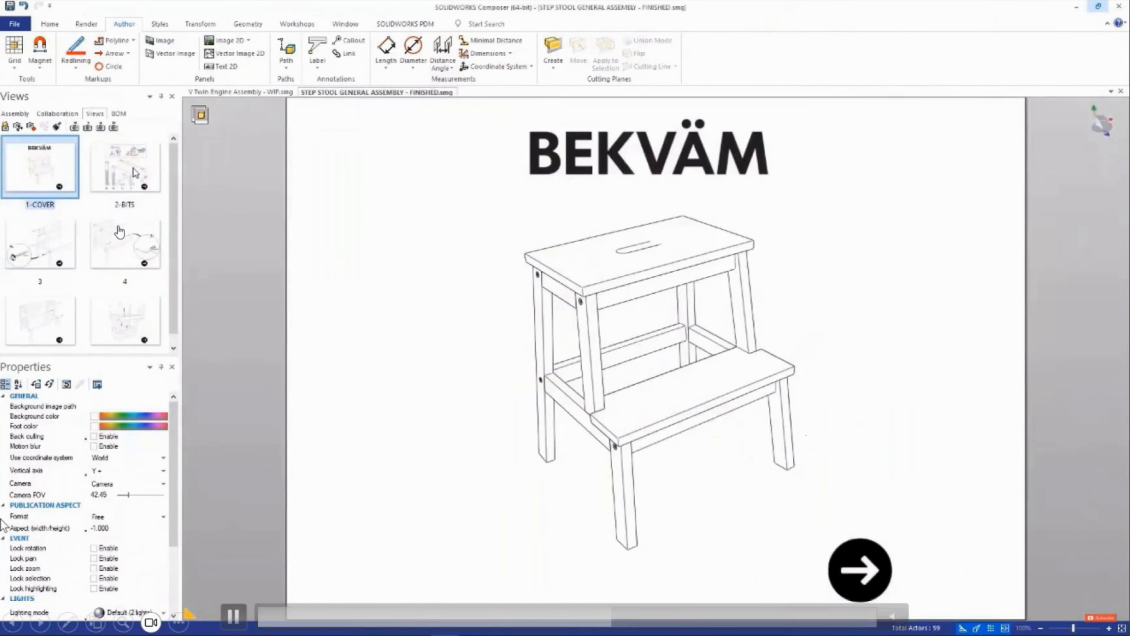
double_click(54, 242)
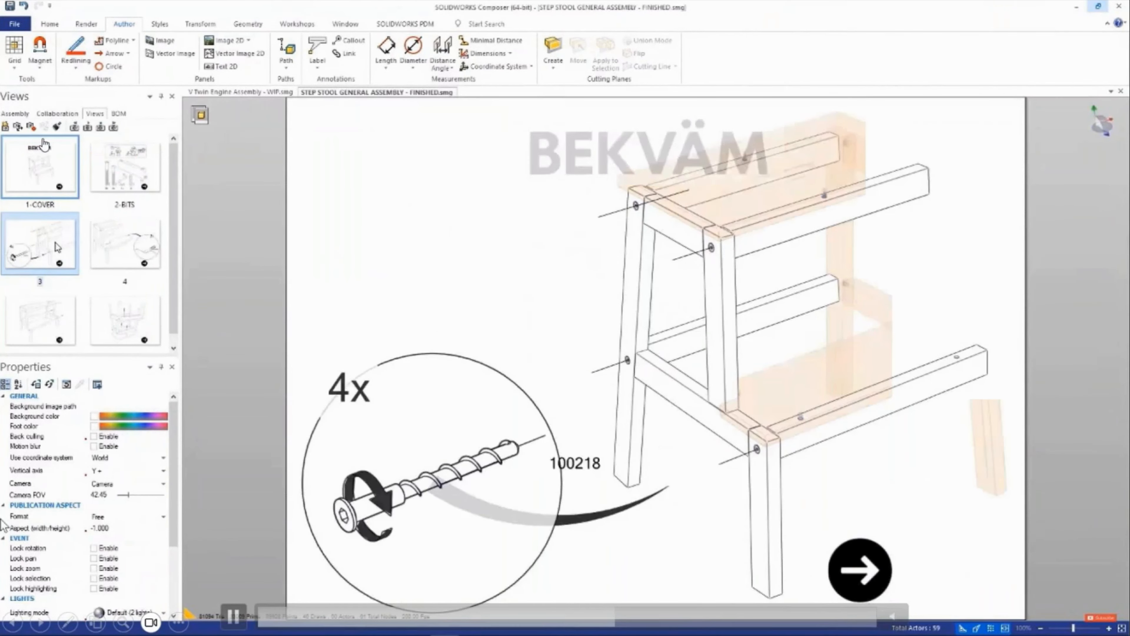
left_click(130, 248)
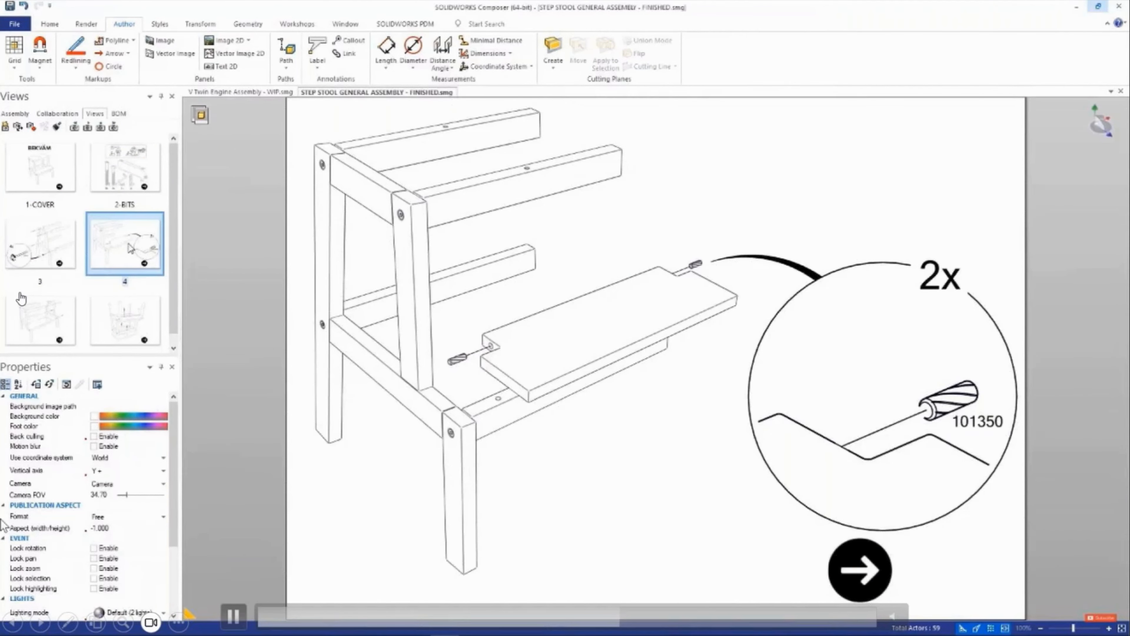
left_click(62, 322)
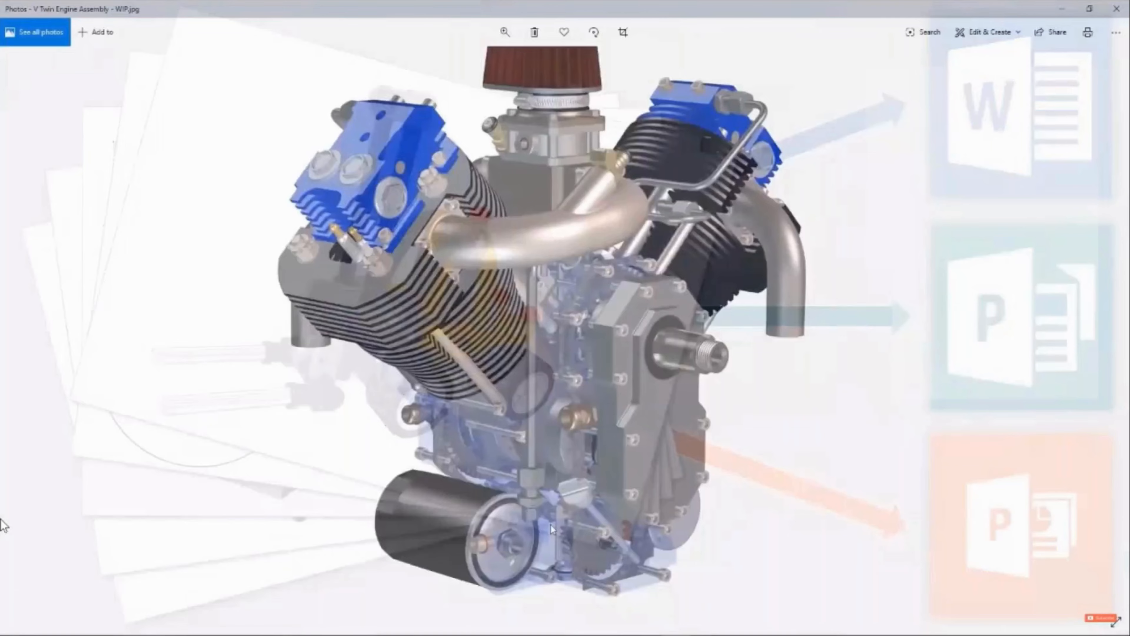
- Inspect the lower gears and bolts up close in the exported V-twin engine picture in Photos
scroll(551, 525, "up", 3)
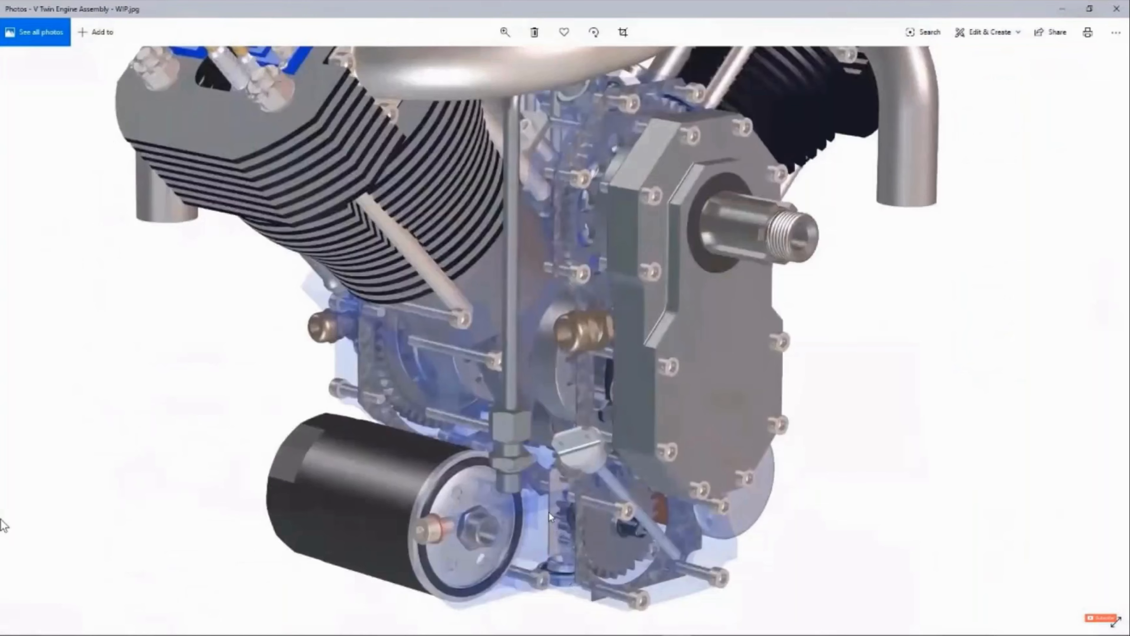
scroll(550, 512, "up", 5)
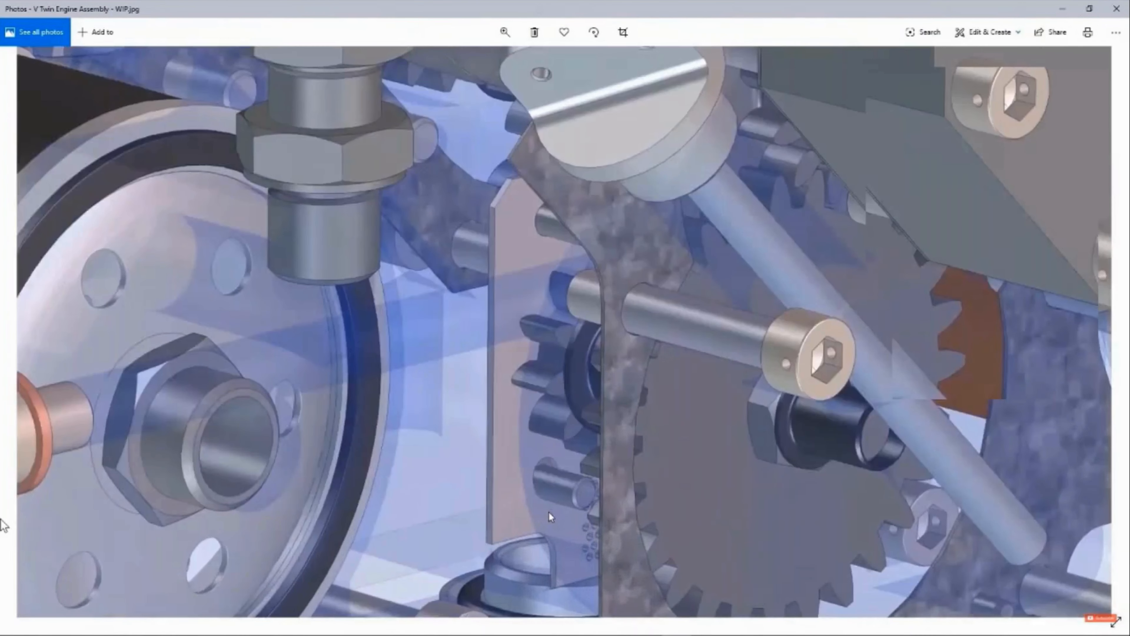
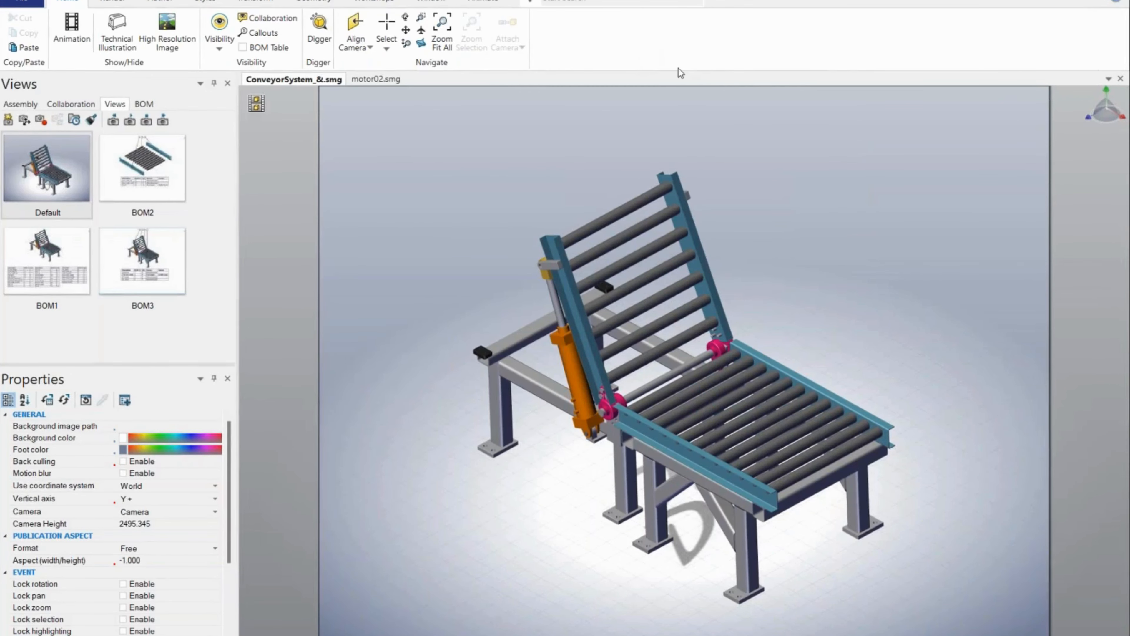
- Examine the conveyor system model from near, far and different angles, restoring its Default view in between
scroll(673, 288, "down", 4)
scroll(672, 288, "up", 4)
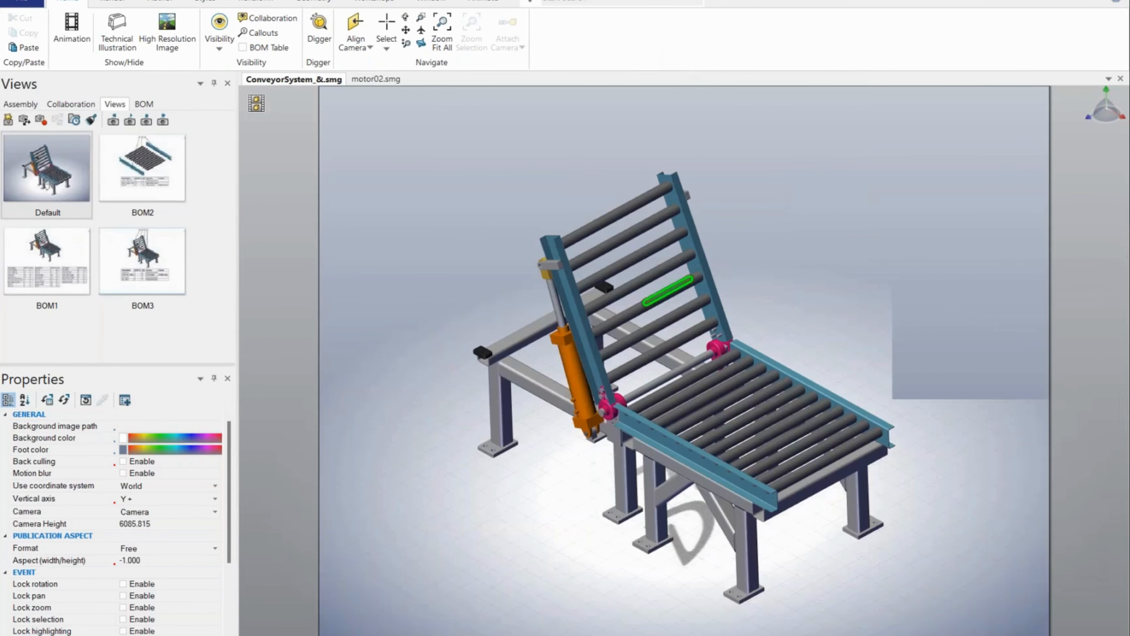
scroll(738, 443, "down", 5)
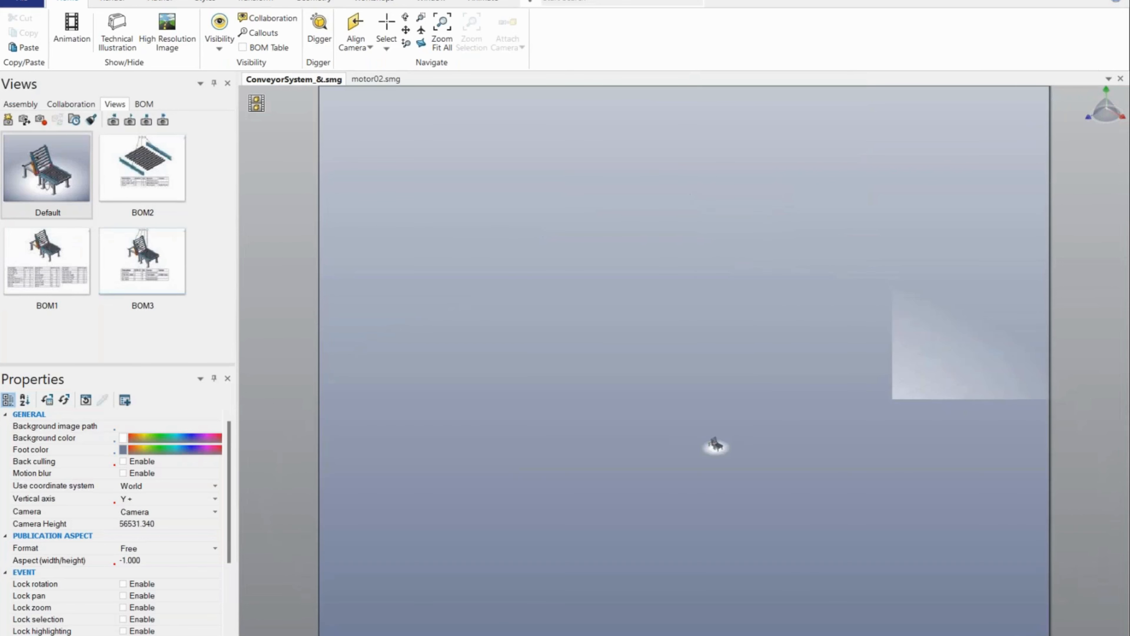
scroll(595, 262, "up", 5)
scroll(264, 221, "down", 5)
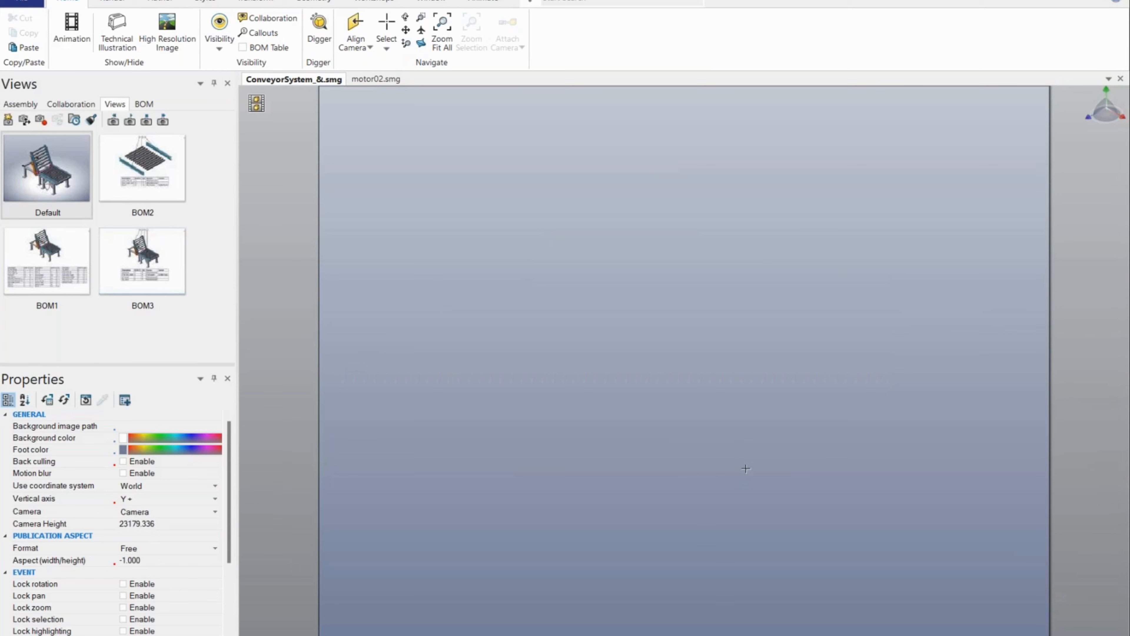
left_click(52, 161)
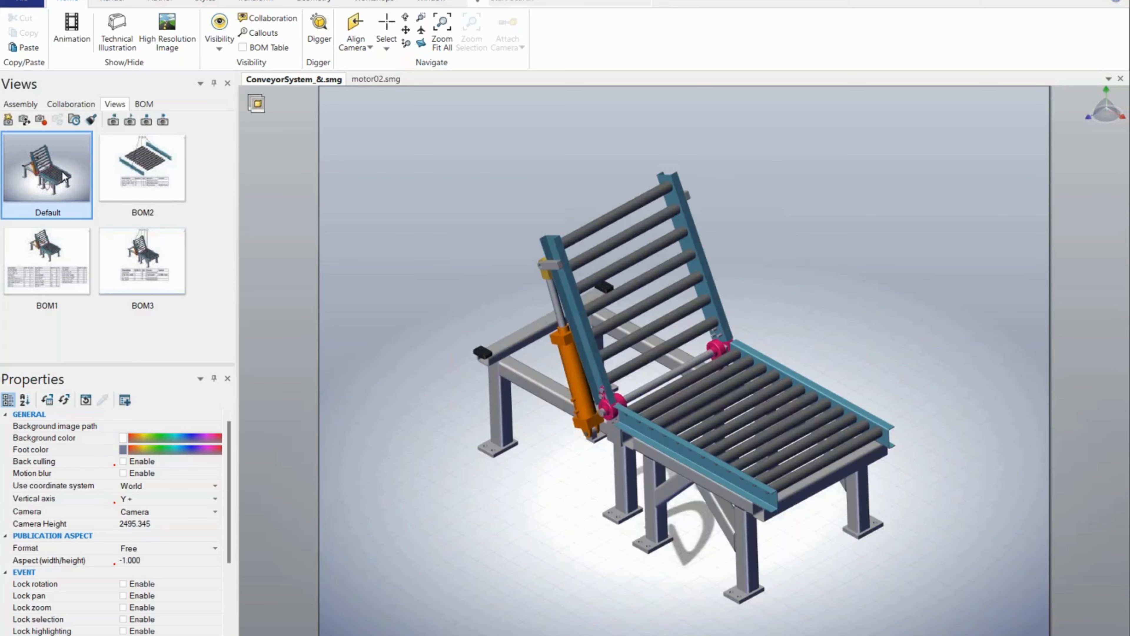
right_click_drag(519, 381, 576, 386)
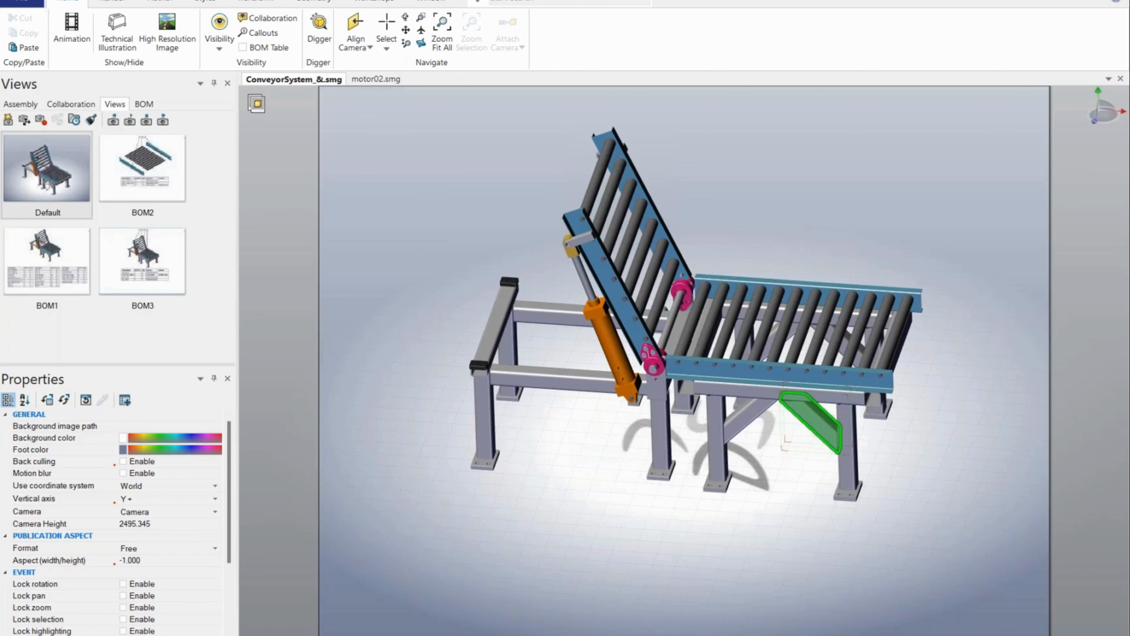
left_click_drag(784, 441, 825, 423)
right_click_drag(825, 424, 872, 423)
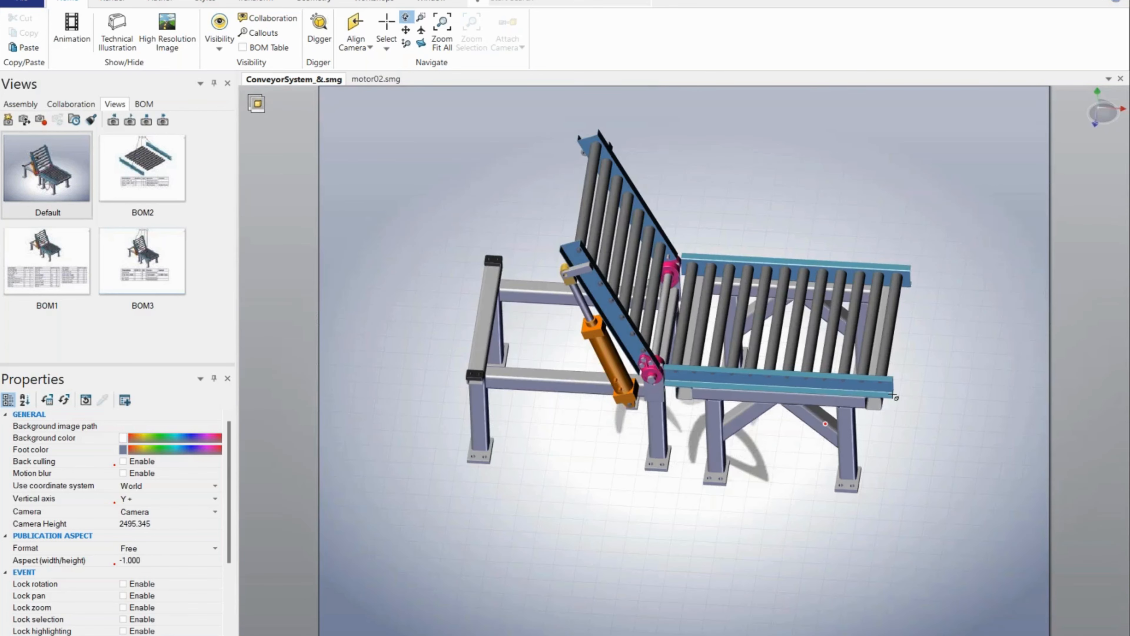
- Open the BOM2 view and show and hide the tilt frame, tilt_roller and PISTON_SUB subassemblies in turn
left_click(147, 173)
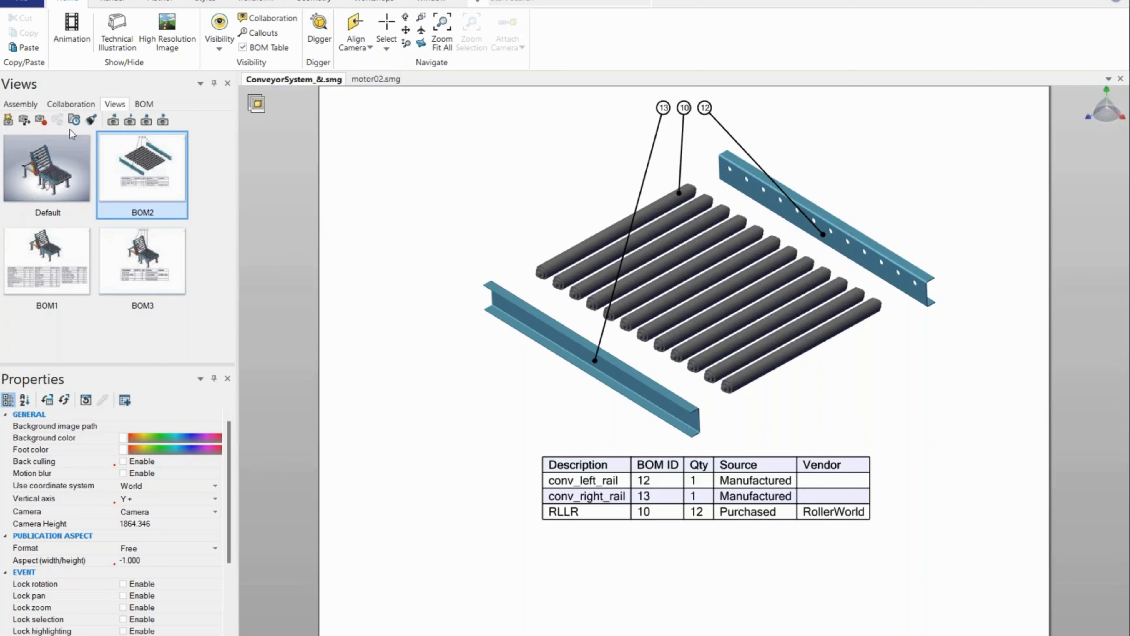
left_click(8, 105)
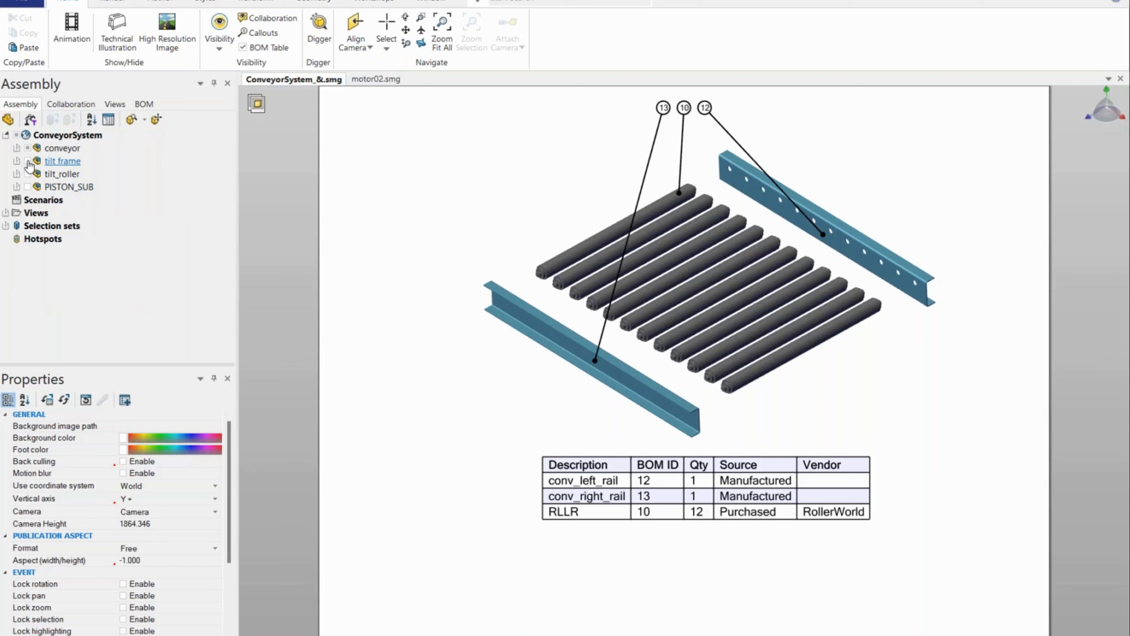
left_click(28, 162)
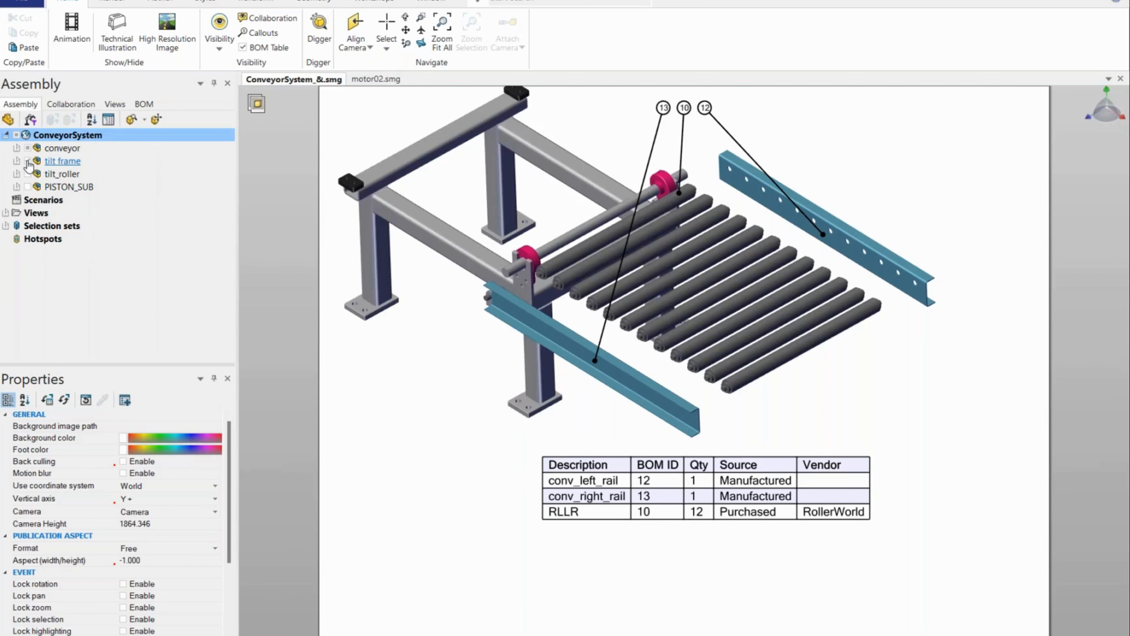
left_click(28, 161)
left_click(28, 174)
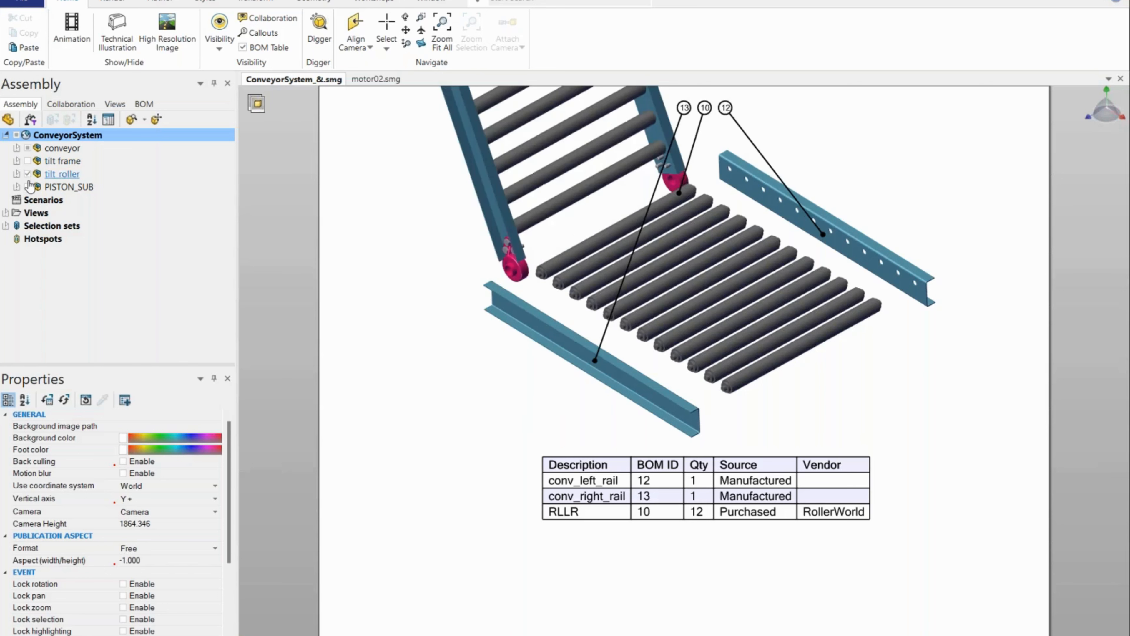
left_click(27, 173)
left_click(28, 187)
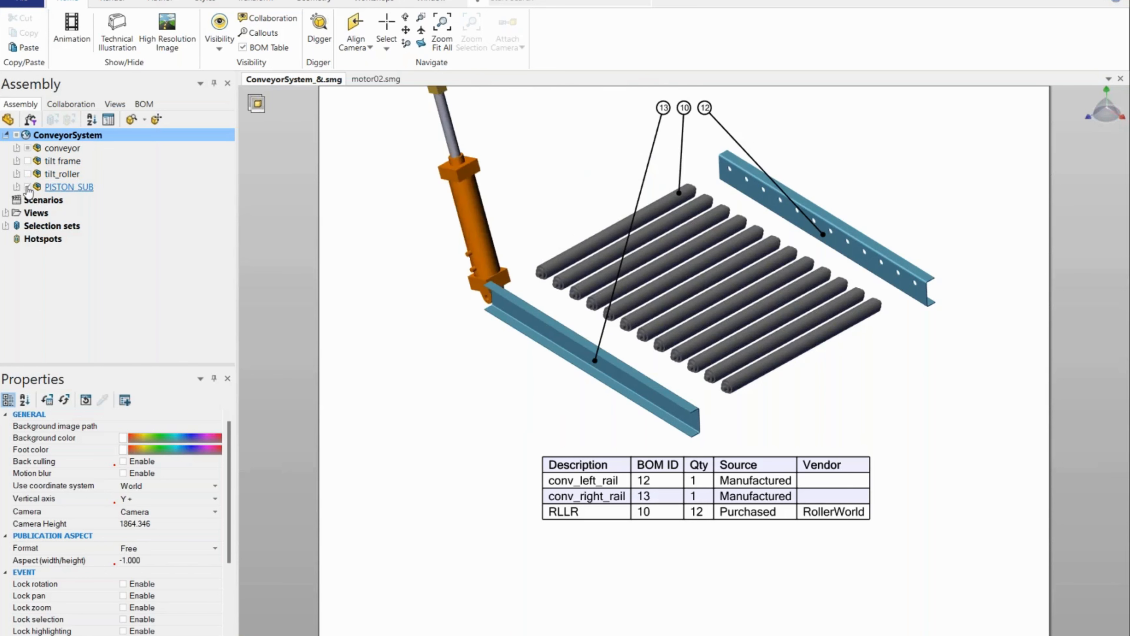
left_click(28, 187)
left_click(28, 174)
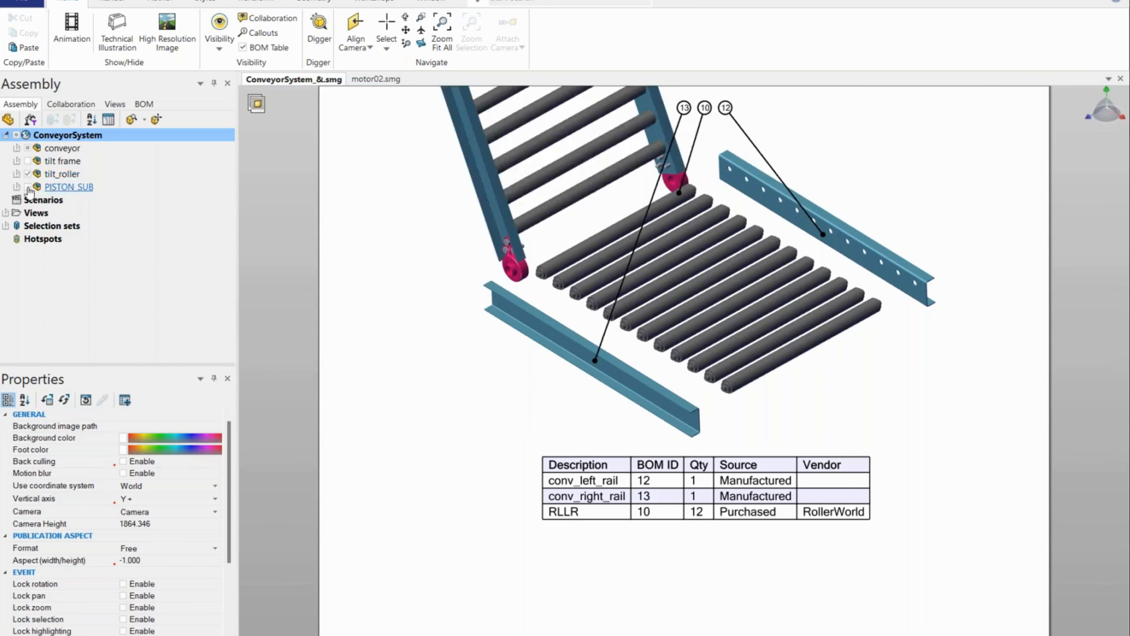
left_click(28, 187)
left_click(27, 174)
left_click(28, 187)
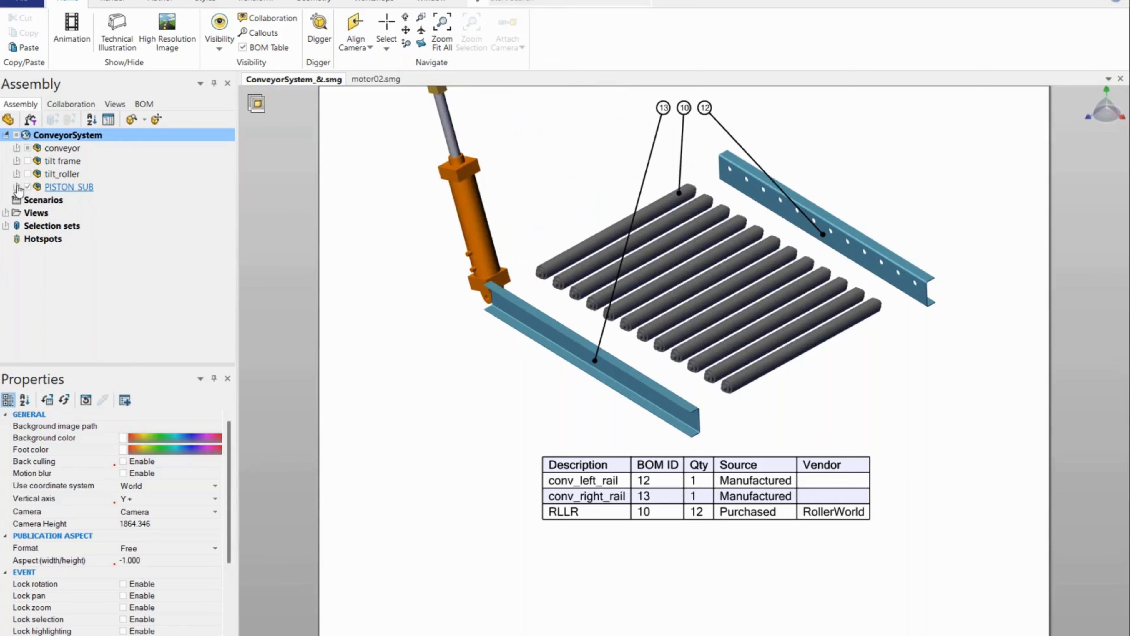
- Expand PISTON_SUB and tilt_roller in the assembly tree to examine their components, and collapse both again
left_click(17, 187)
left_click(17, 174)
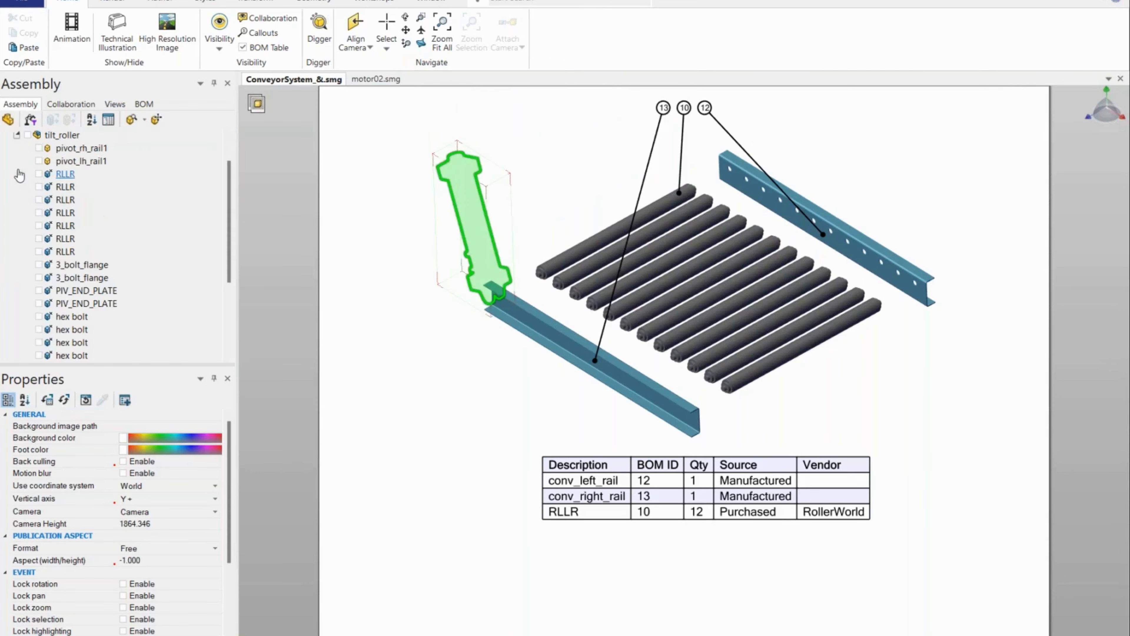
left_click(16, 135)
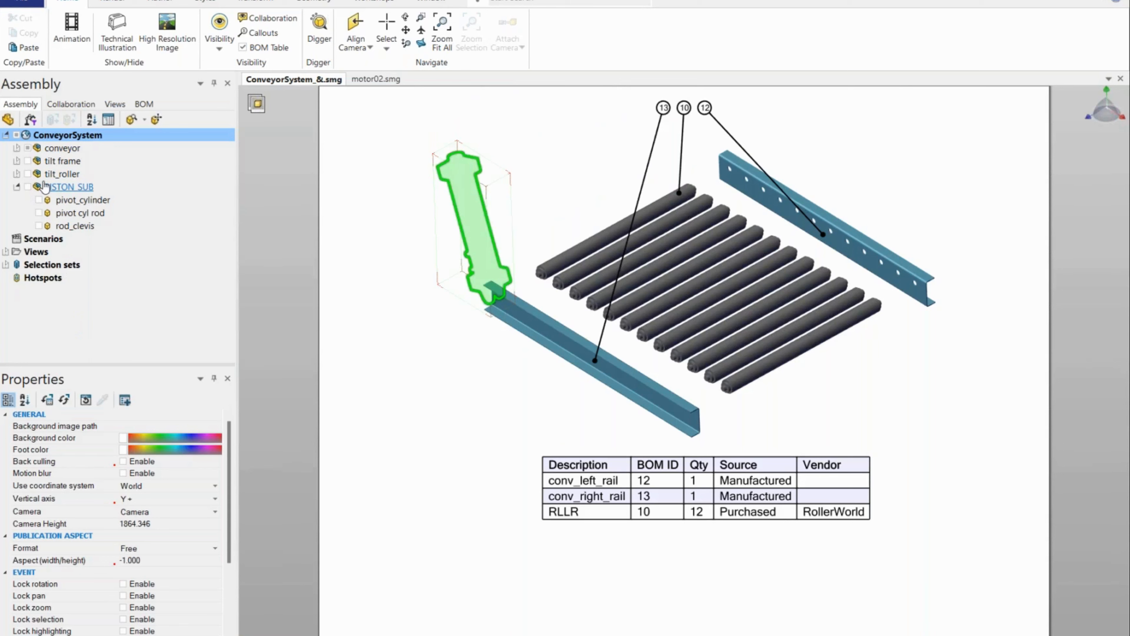
left_click(17, 187)
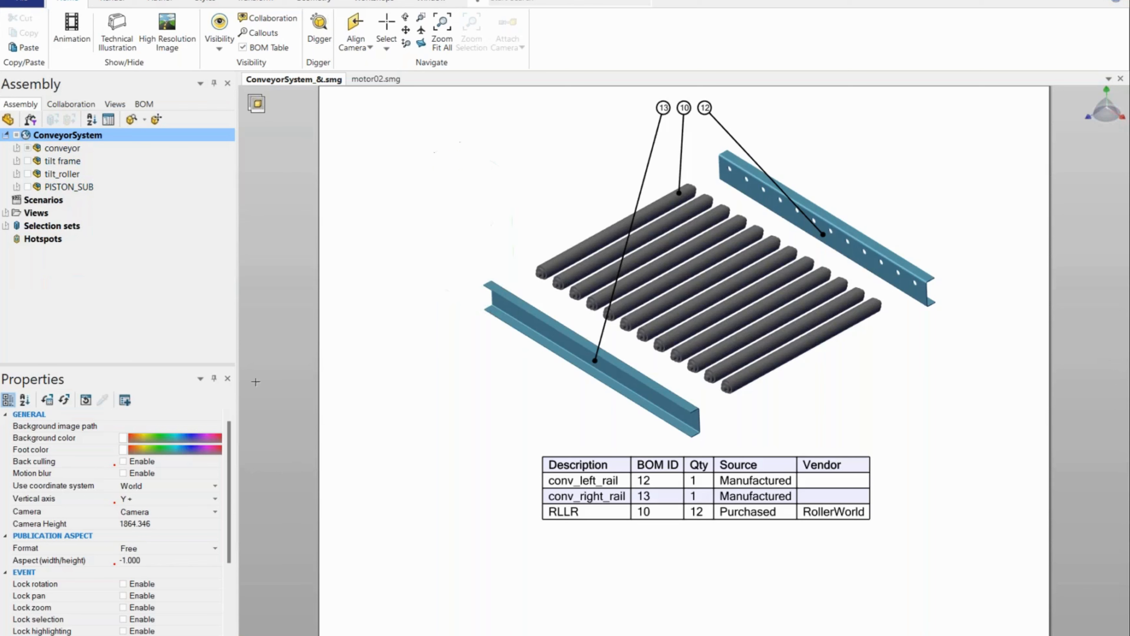
- Switch to the BOM1 view without saving the changes made to BOM2
left_click(115, 104)
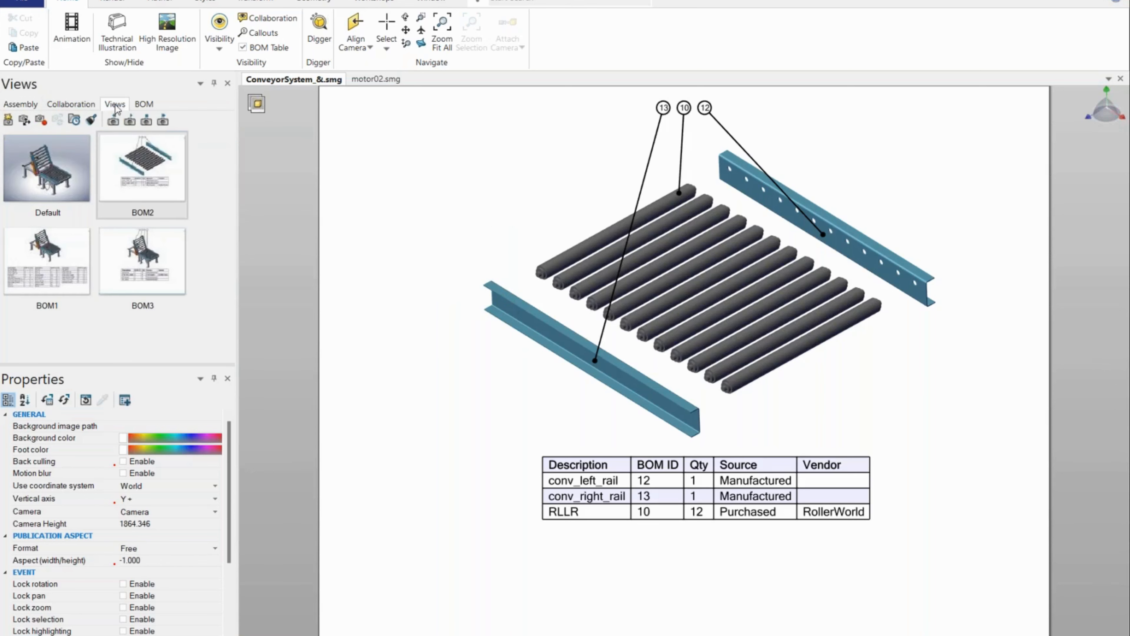
left_click(52, 280)
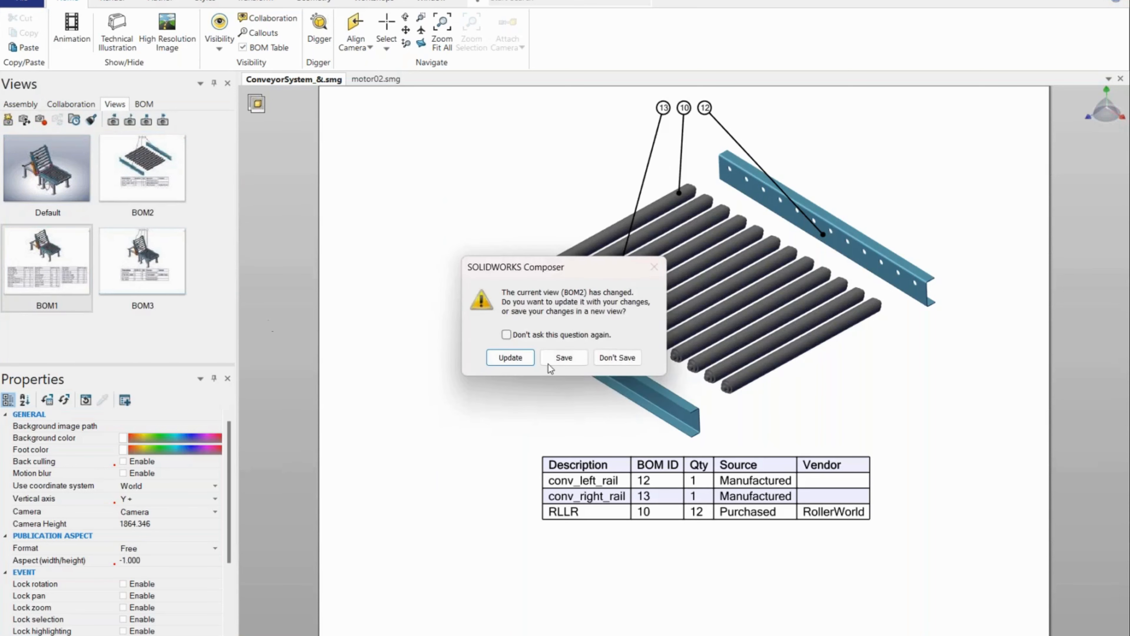
left_click(618, 358)
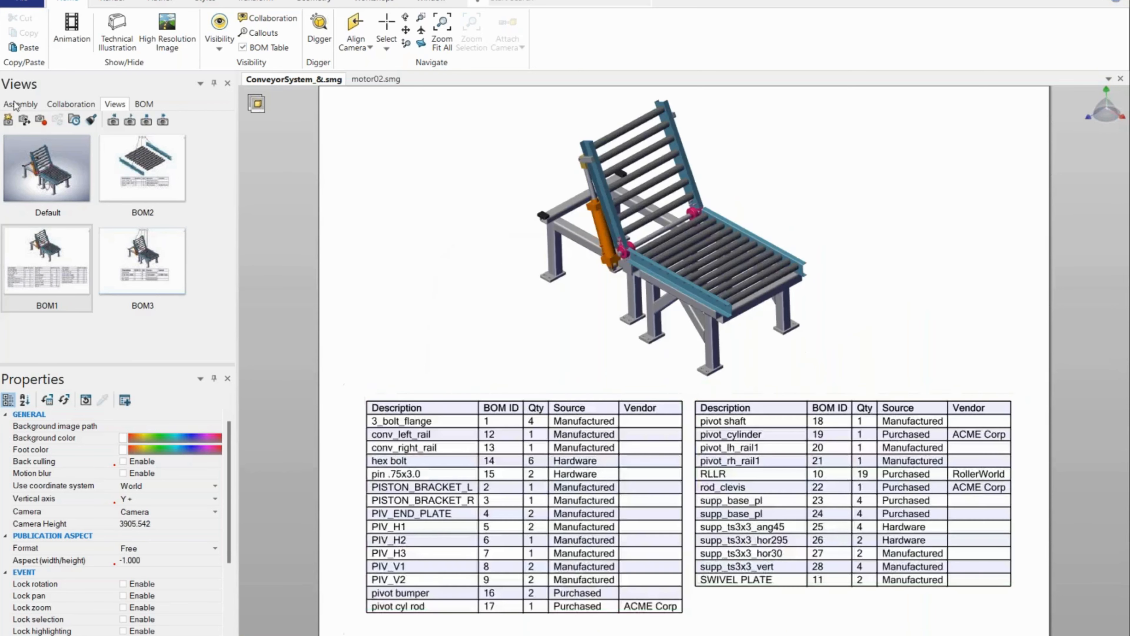
- Check the ConveyorSystem's top-level subassemblies in the assembly tree, and open the BOM3 view
left_click(20, 103)
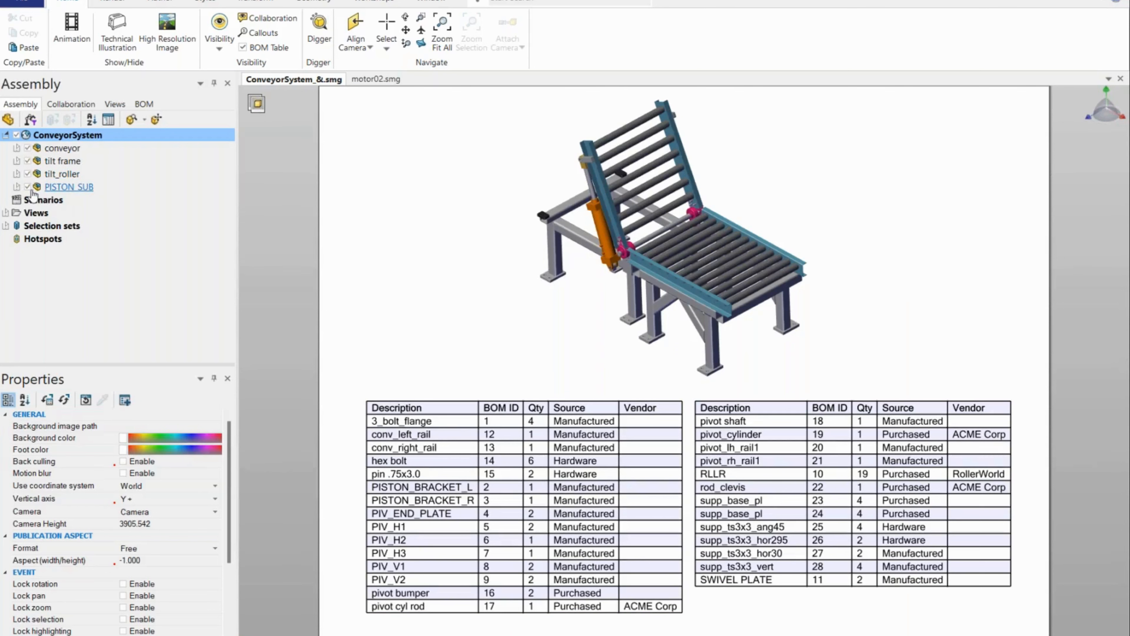
left_click(114, 106)
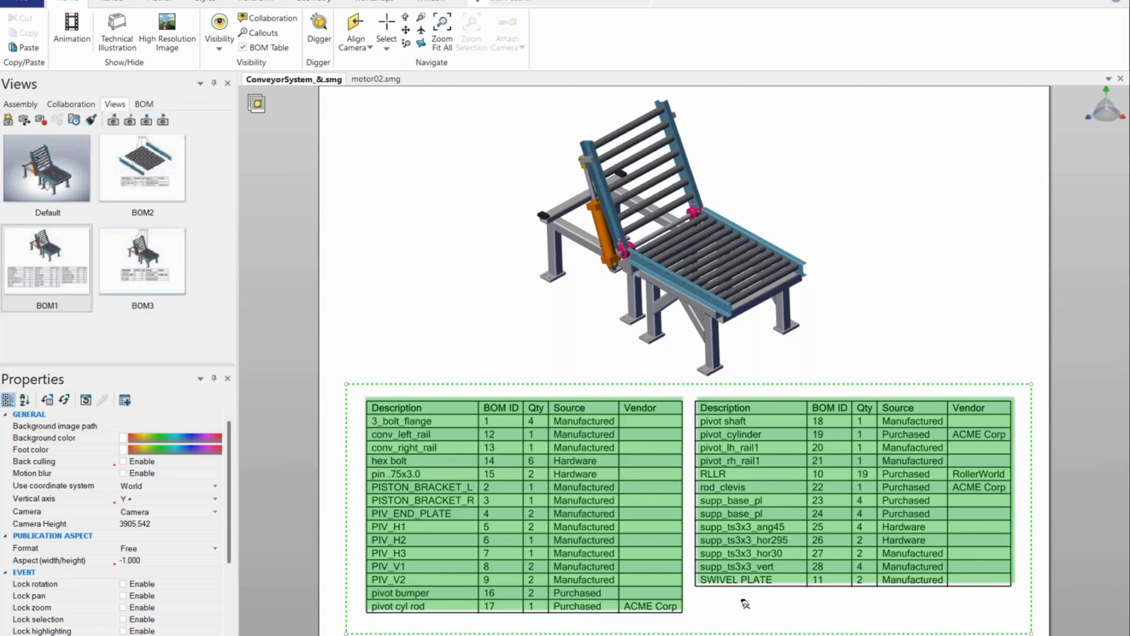
left_click(126, 260)
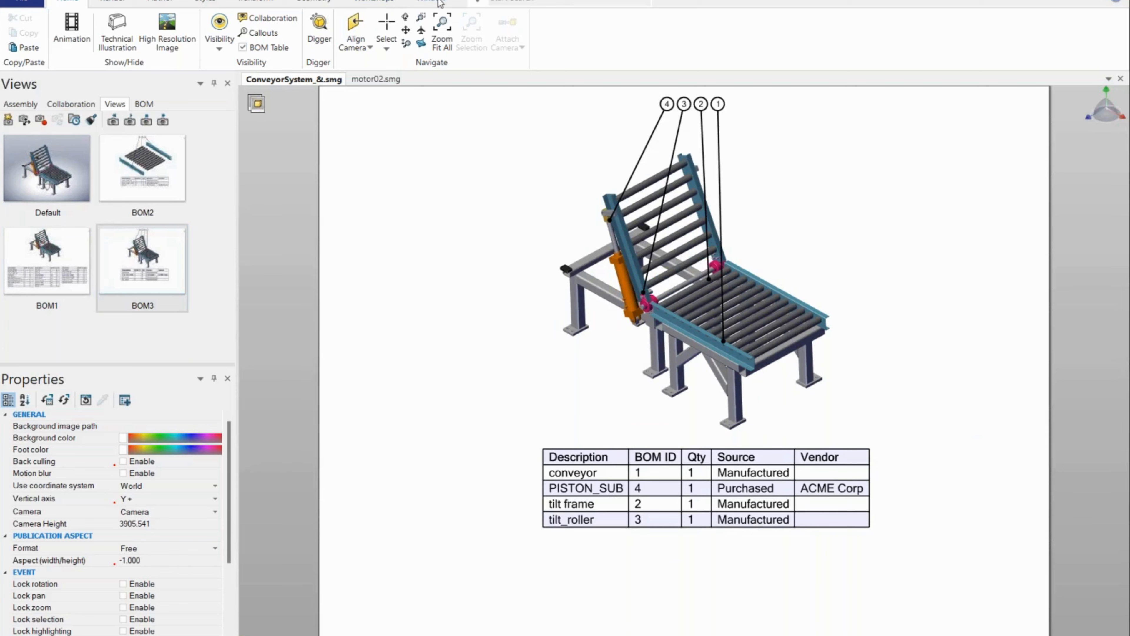
- Open the Technical Illustration workshop for the BOM3 view and preview its vector output
left_click(377, 3)
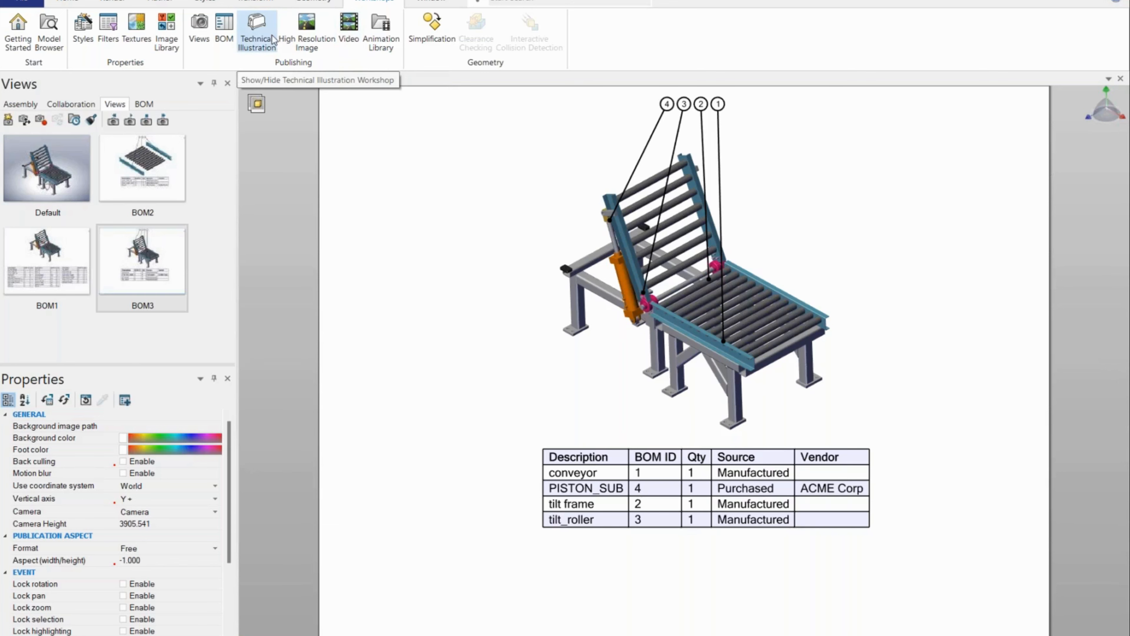
left_click(262, 43)
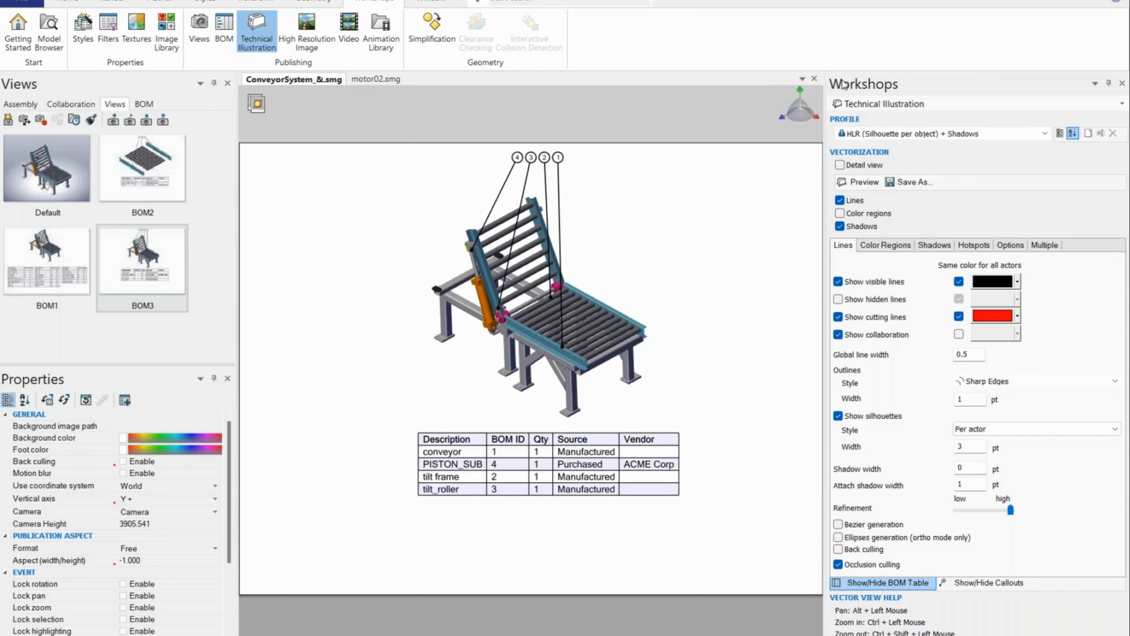
left_click(261, 41)
left_click(870, 183)
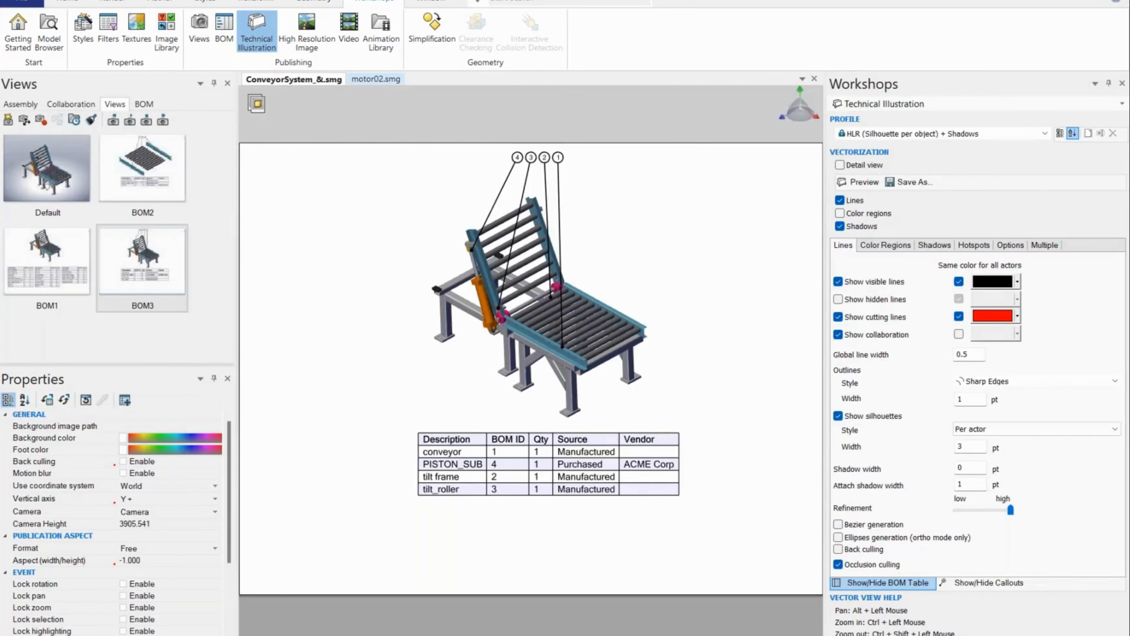
- Switch to the motor02.smg document, examine its Assembled view, and open the Step 1a view to inspect the sleeve ring label
left_click(375, 84)
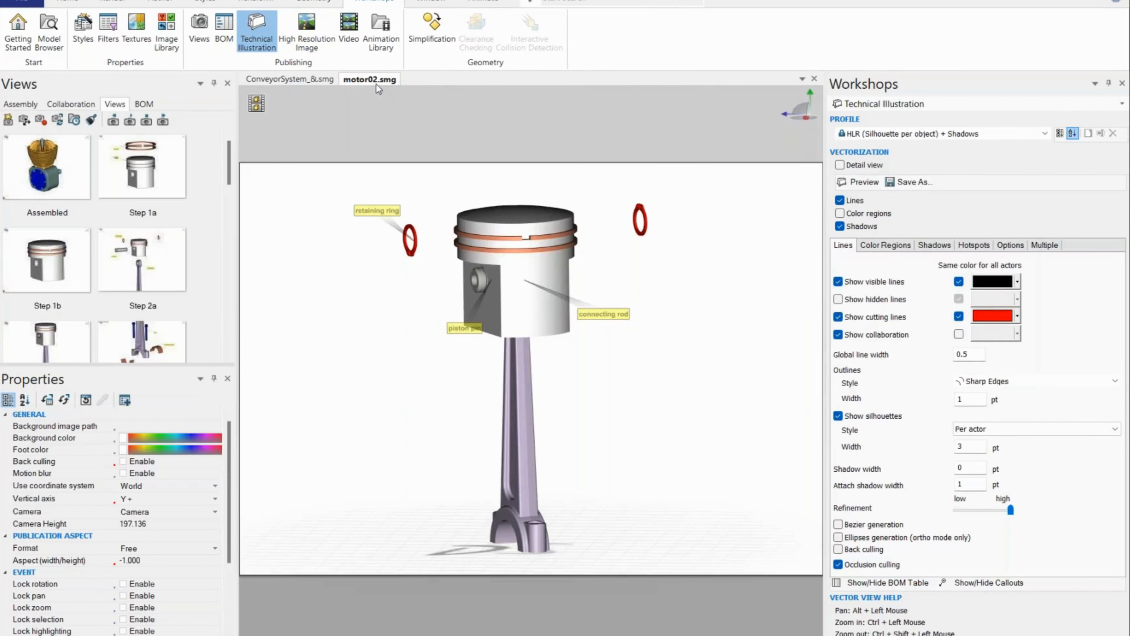
left_click(61, 176)
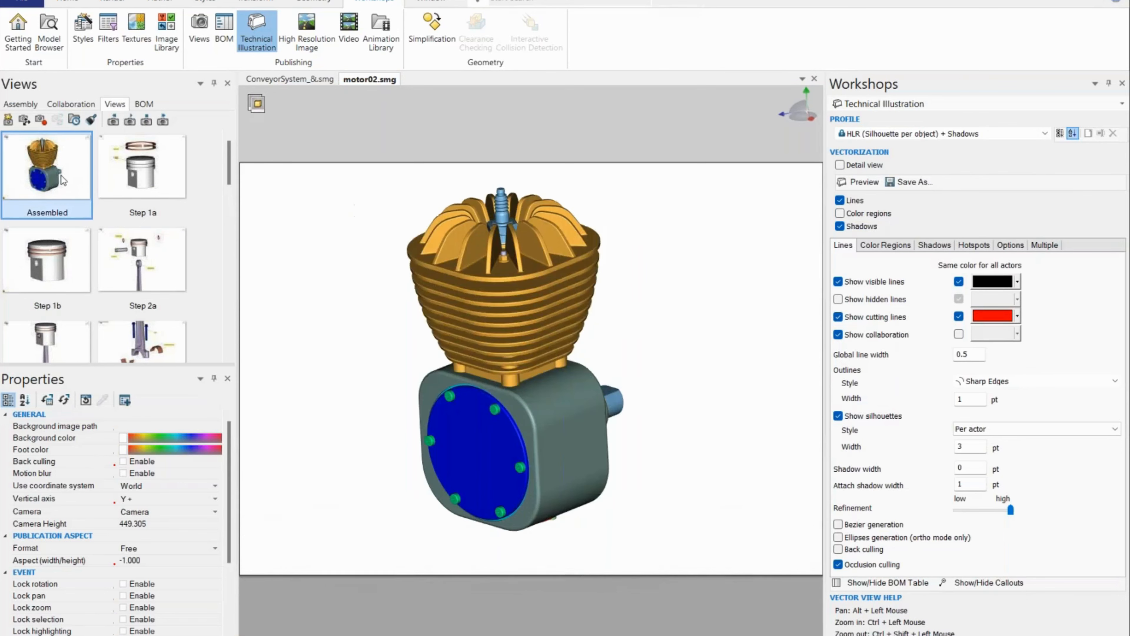
scroll(616, 373, "down", 1)
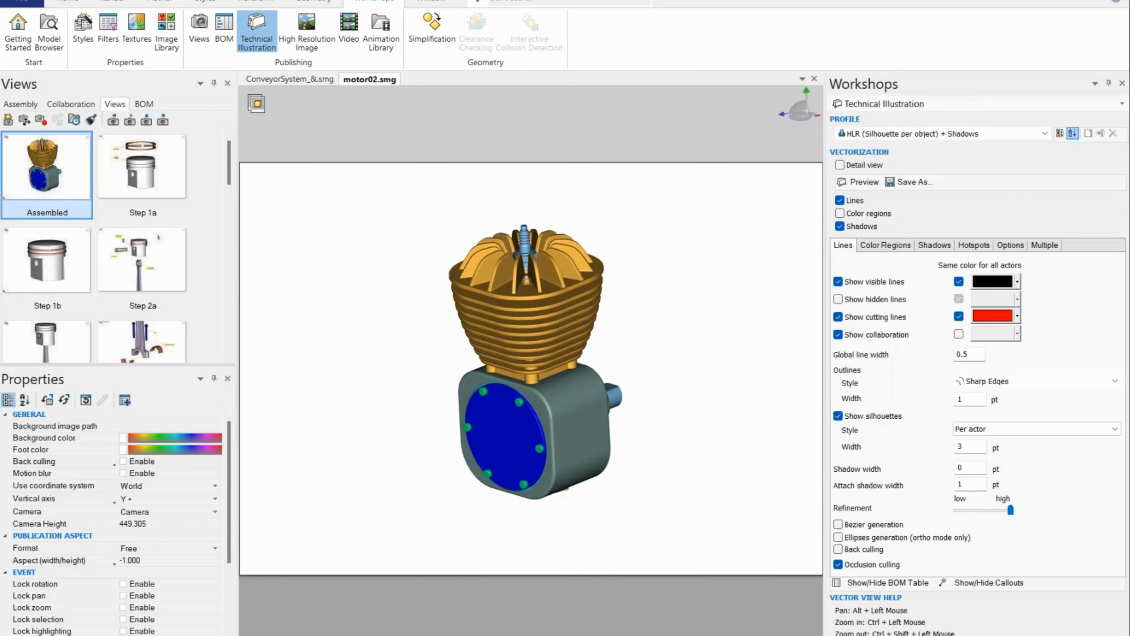
mouse_move(617, 378)
right_mouse_down()
mouse_move(663, 376)
mouse_move(617, 381)
mouse_move(632, 382)
right_mouse_up()
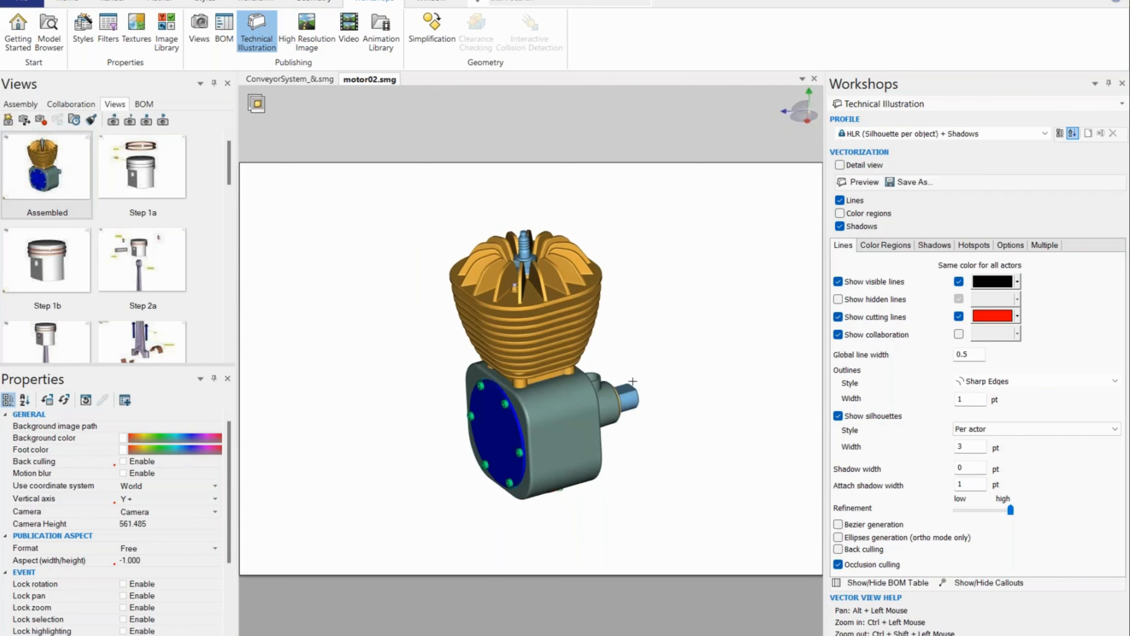
left_click(144, 184)
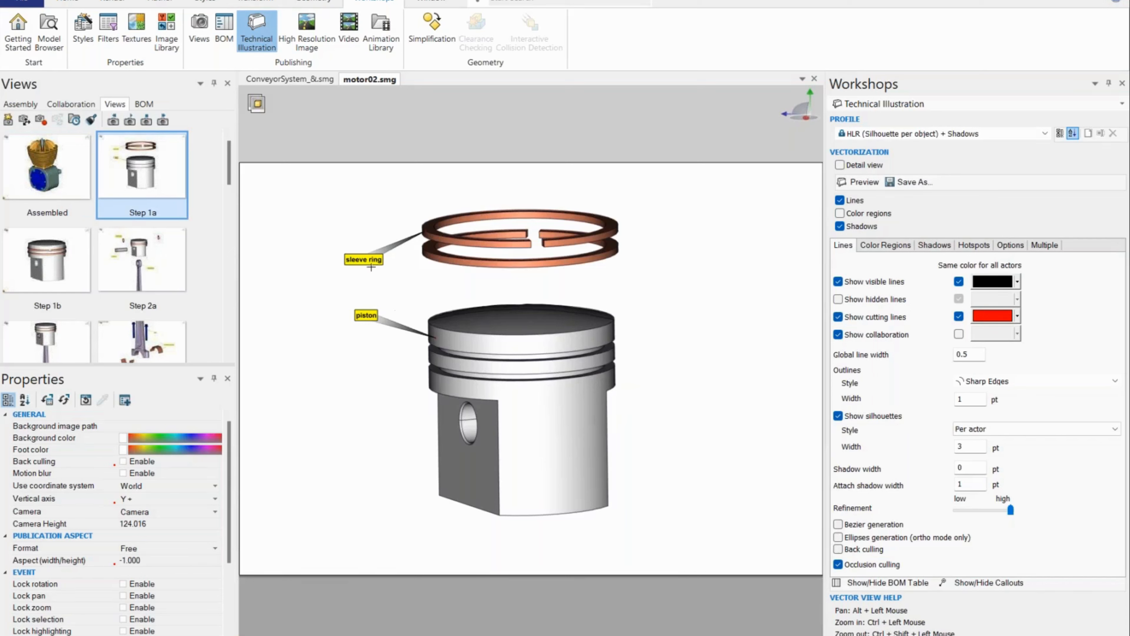
left_click(363, 255)
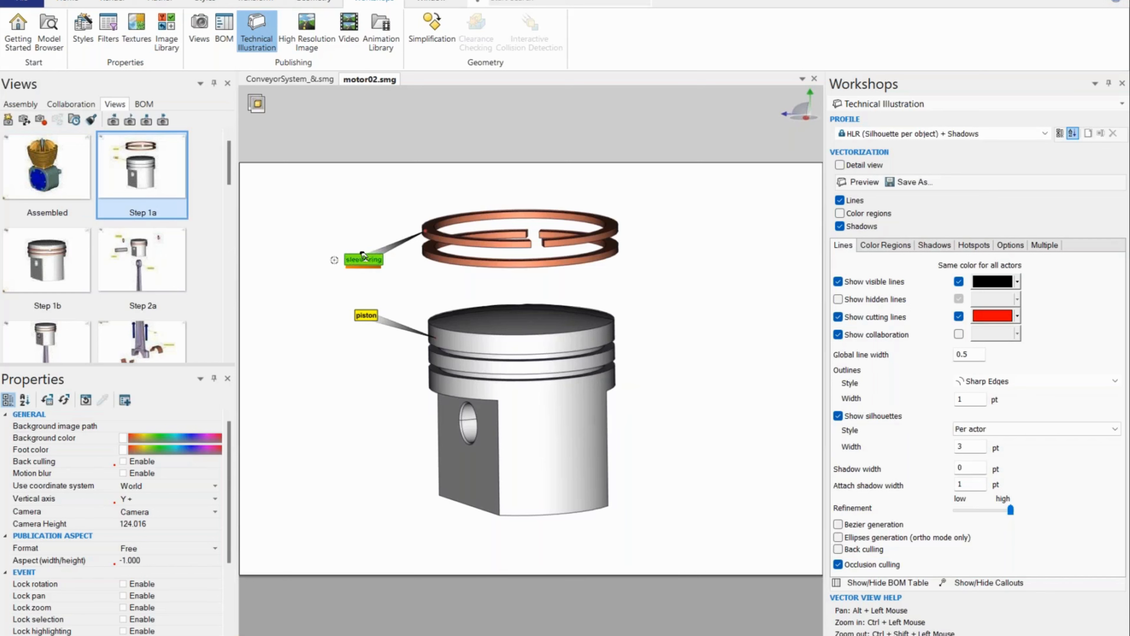
- Try a diameter measurement on the piston's pin hole, and place one on the piston's bottom outer edge, offset beside the part
left_click(148, 4)
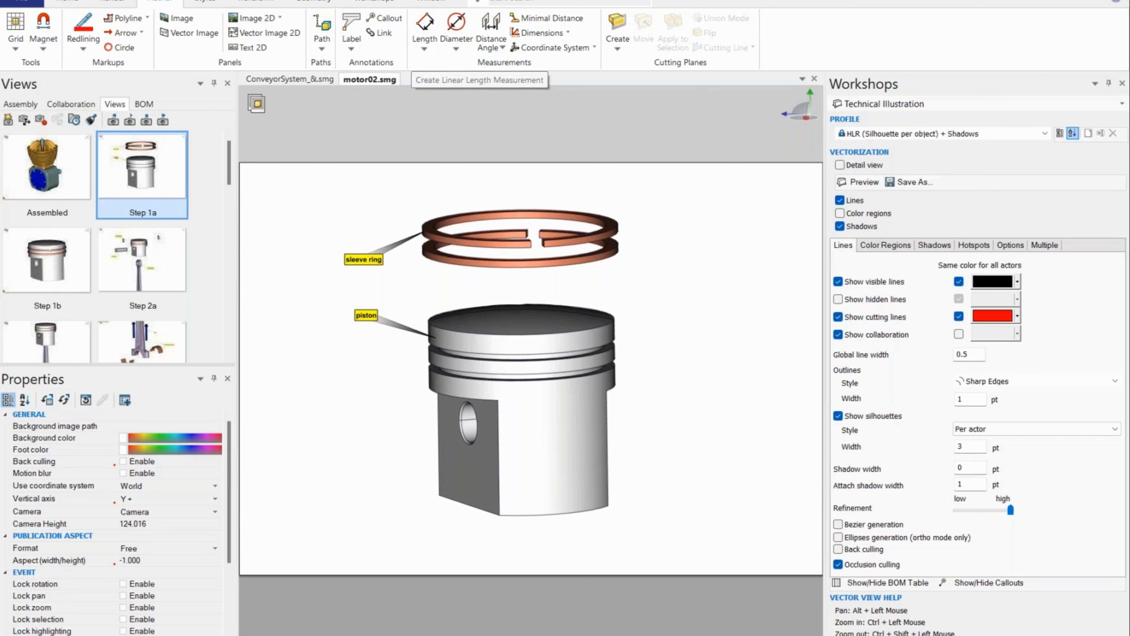
right_click_drag(619, 239, 609, 211)
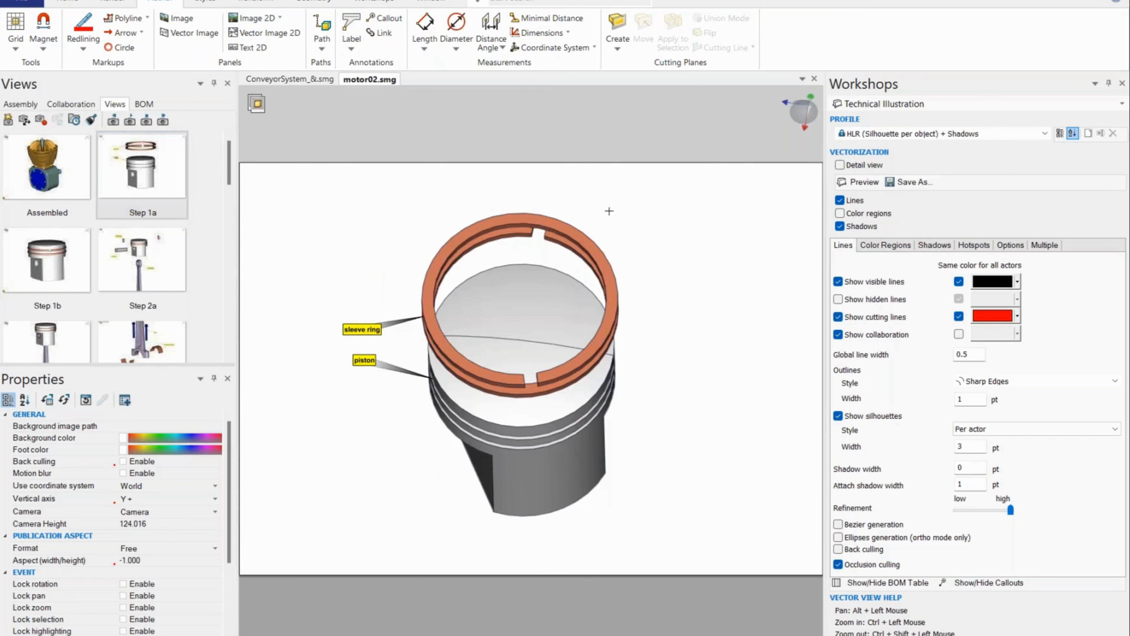
left_click(465, 46)
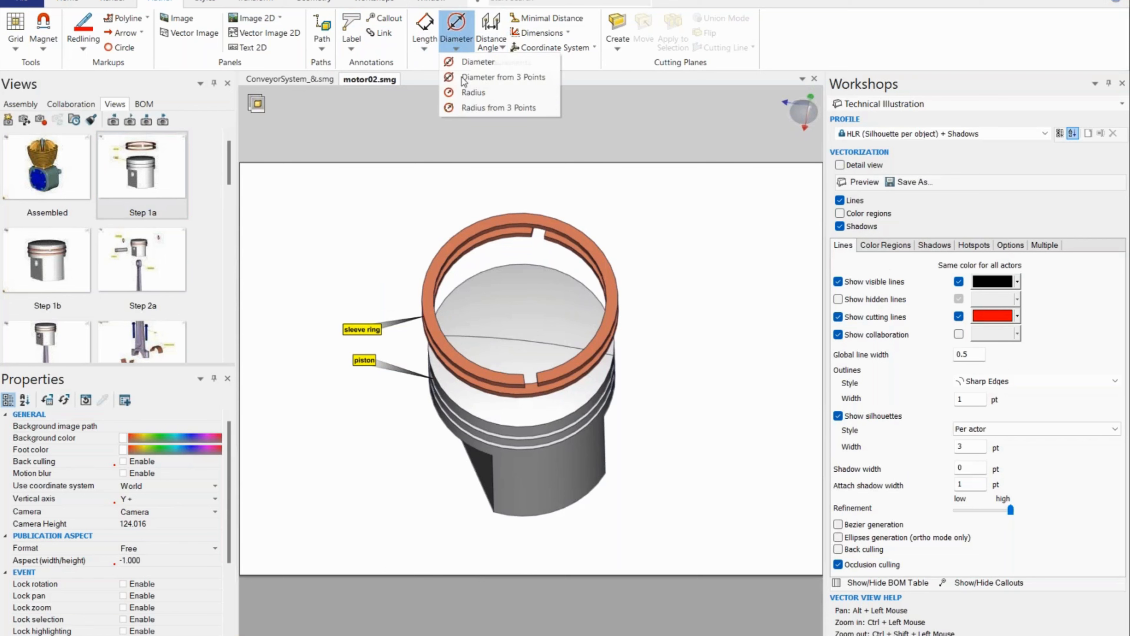
left_click(468, 63)
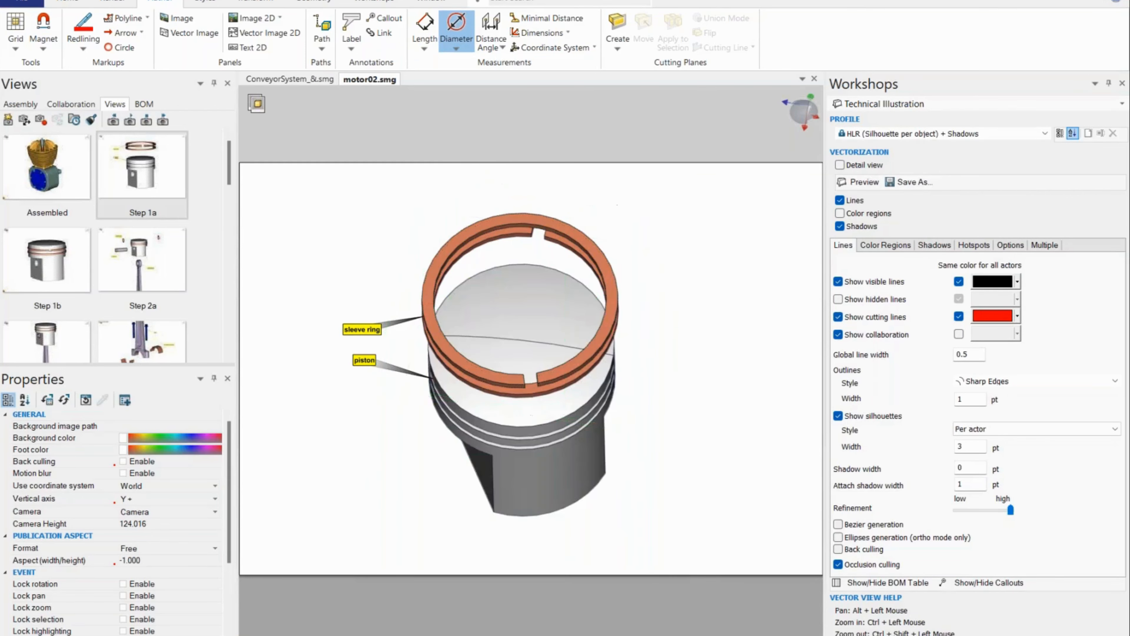
right_click_drag(454, 483, 486, 452)
scroll(481, 452, "down", 5)
scroll(469, 452, "up", 4)
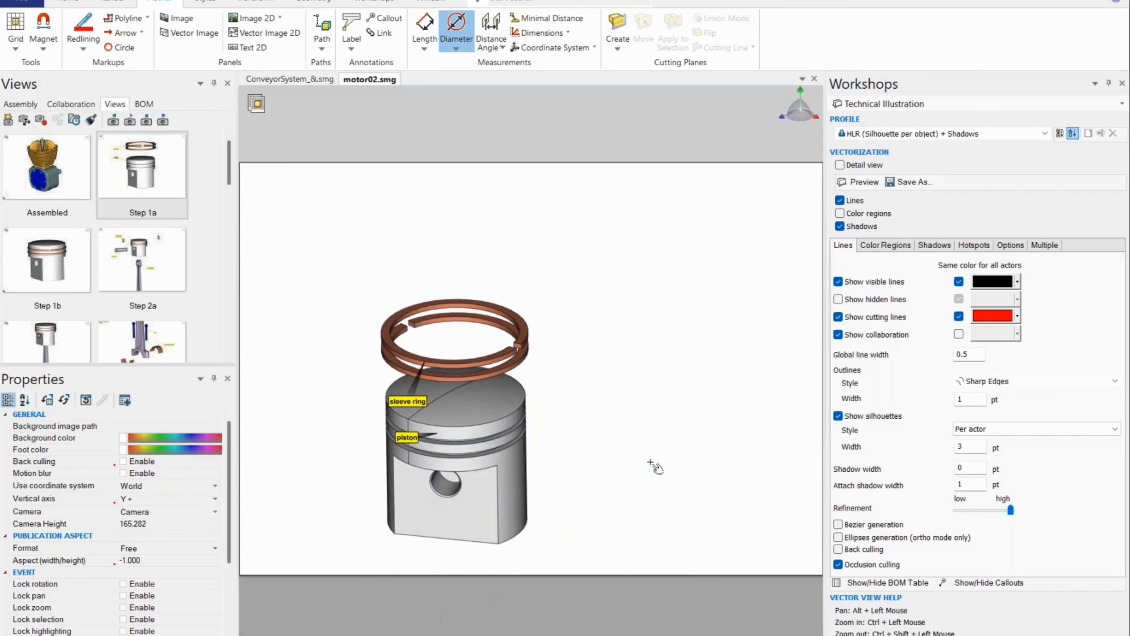
left_click(464, 489)
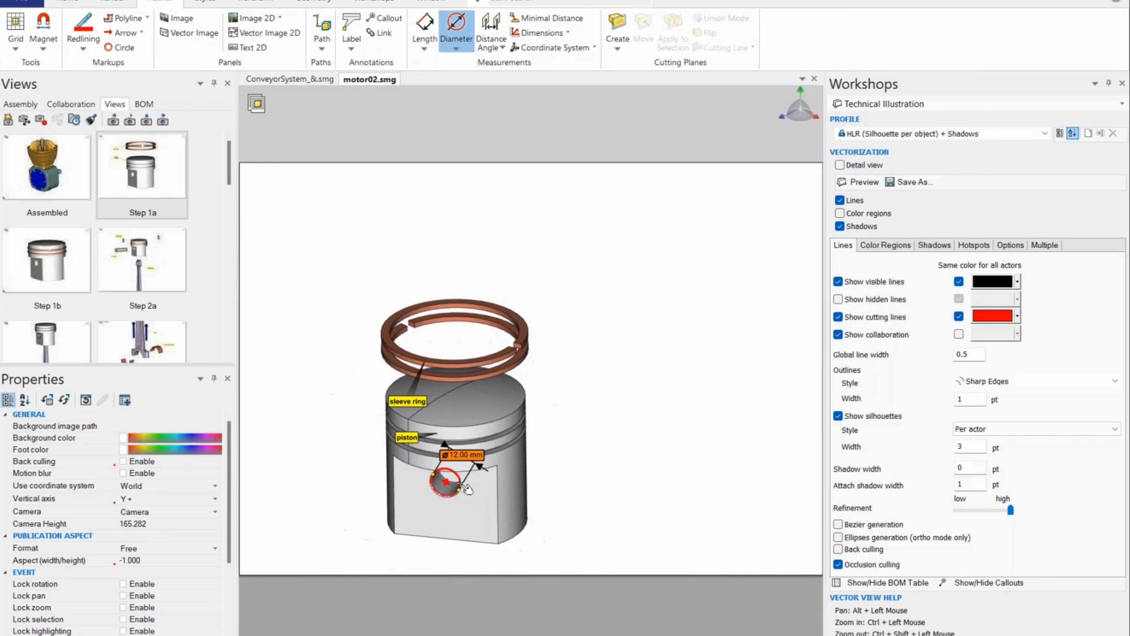
scroll(465, 490, "up", 2)
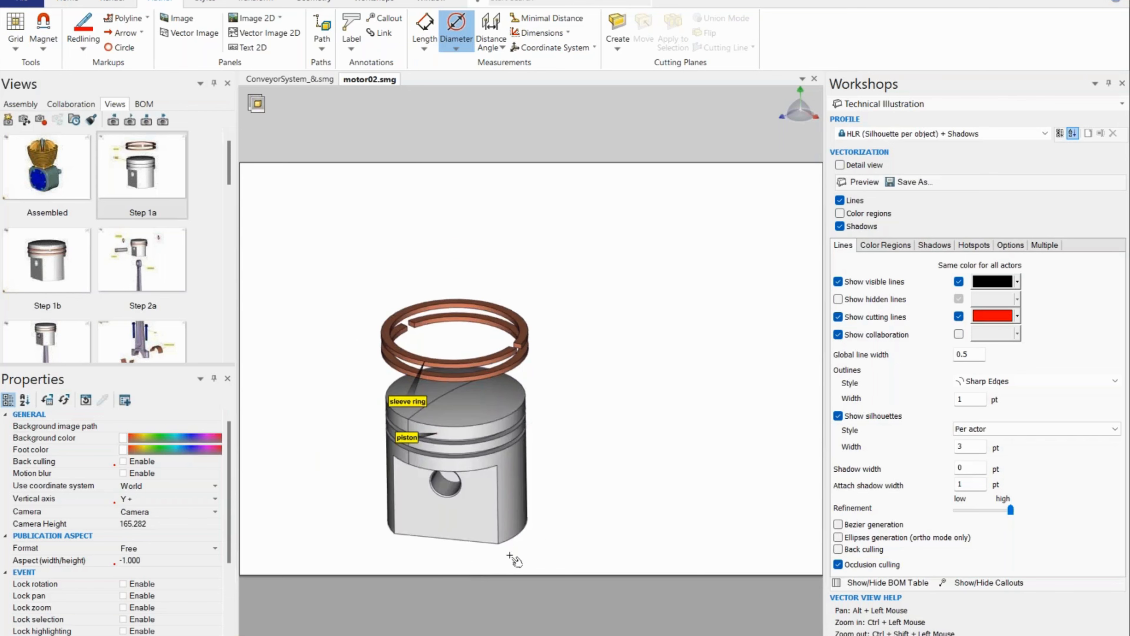
key("ctrl+z")
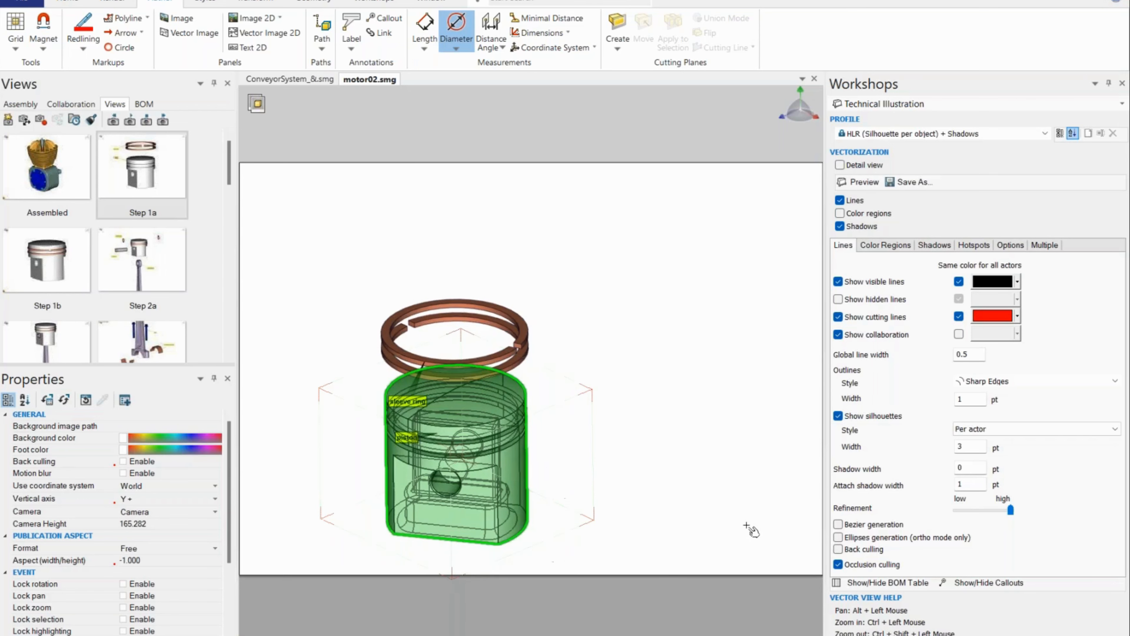
left_click(702, 539)
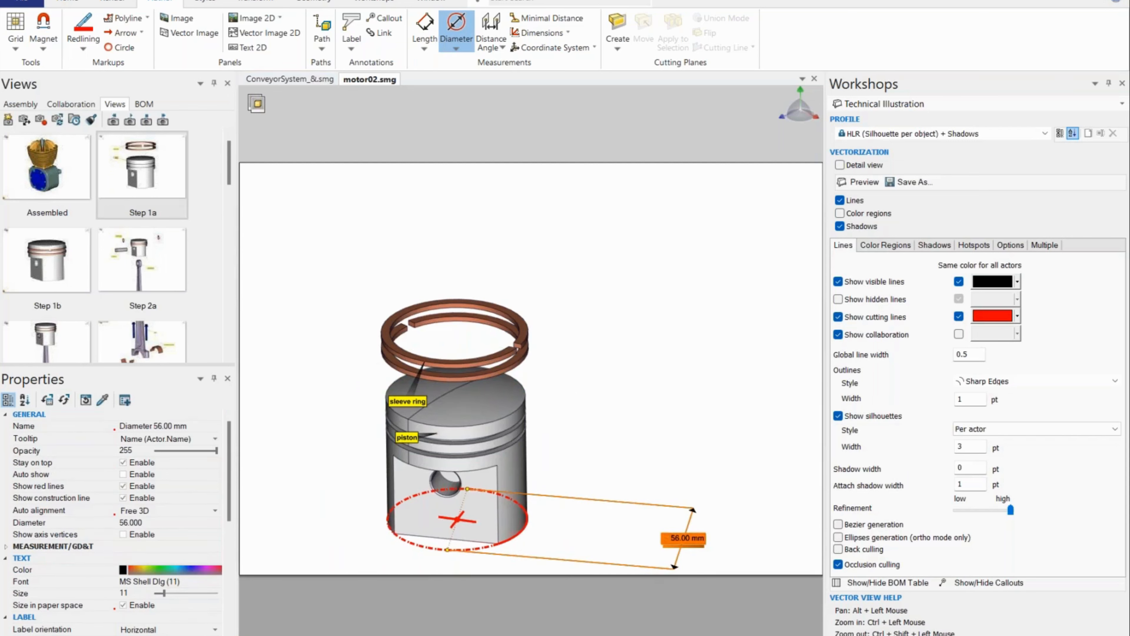
- Attach a new label to the piston's upper side and place it beside the part, opposite the existing labels
right_click_drag(575, 445, 498, 481)
left_click(351, 41)
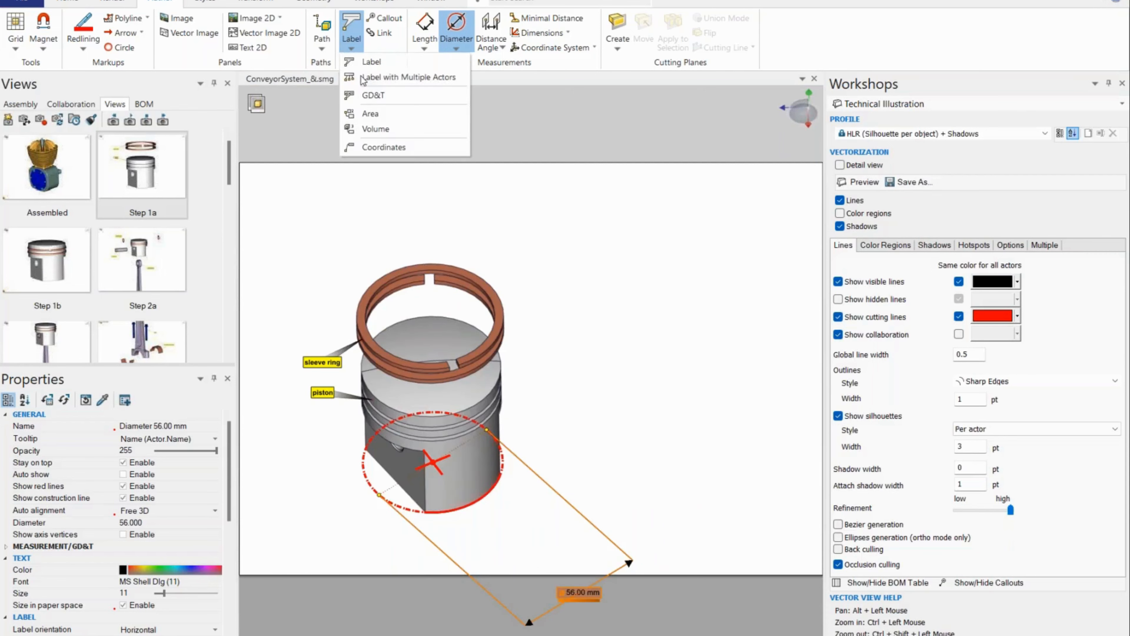
left_click(372, 67)
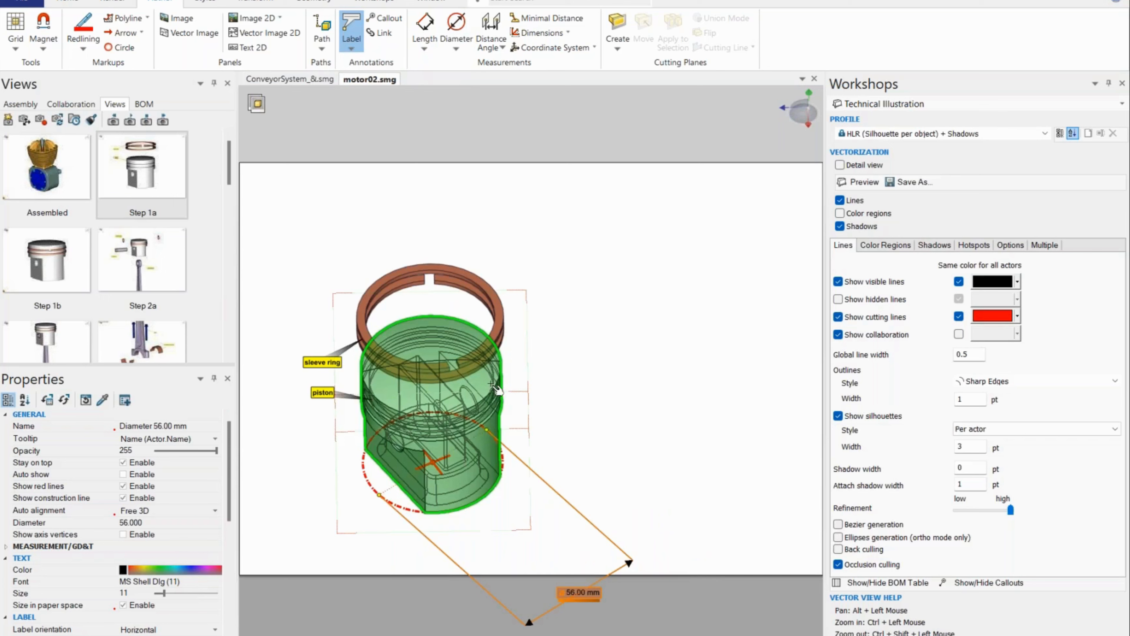
left_click(569, 363)
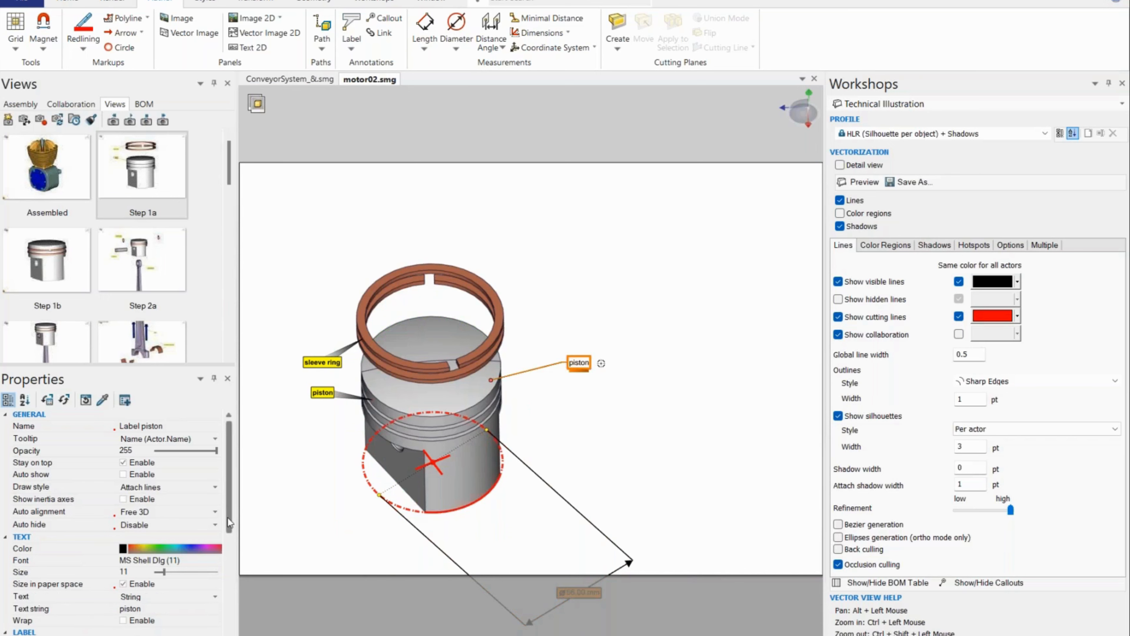
- Examine the new piston label's text size, shape, attachment, line and border properties and the available text sources
left_click_drag(228, 517, 228, 623)
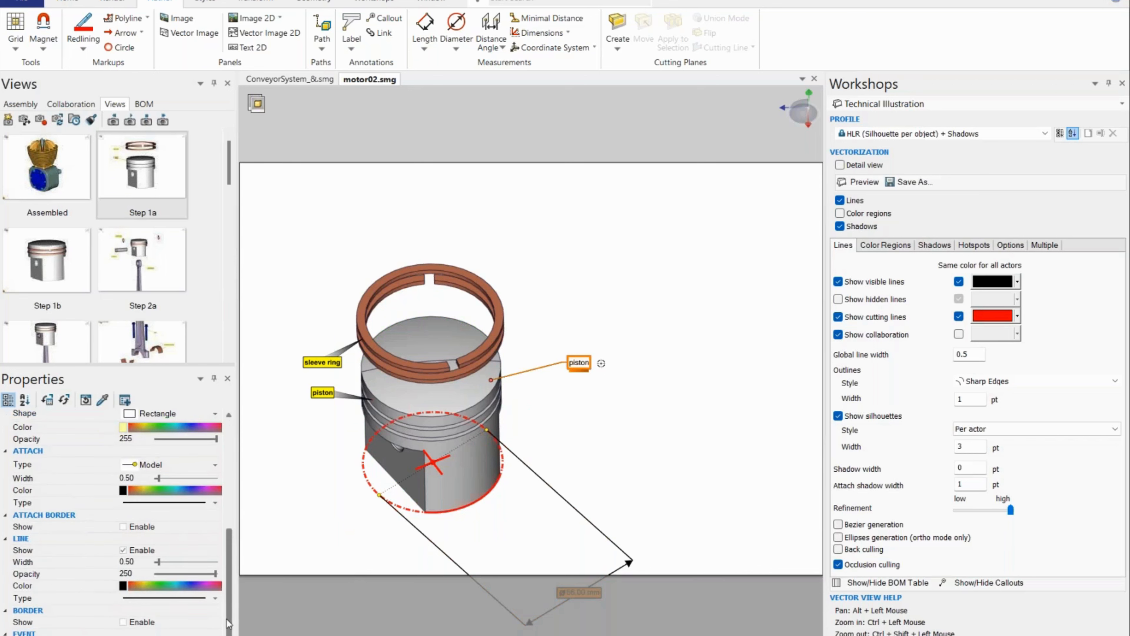
left_click(227, 500)
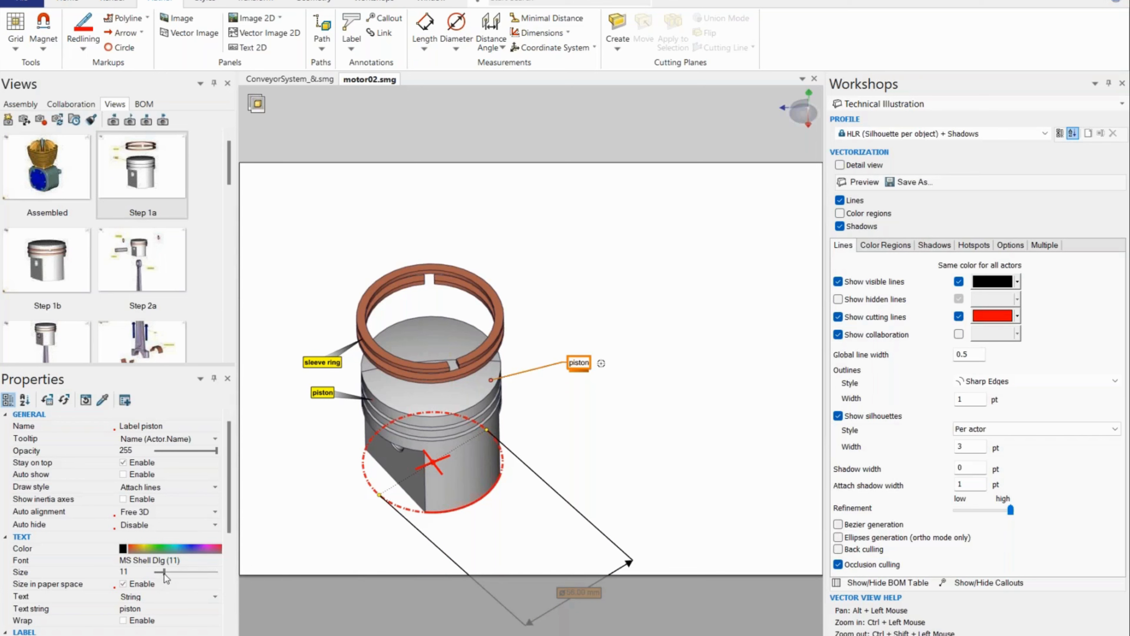
mouse_move(173, 572)
left_mouse_down()
mouse_move(196, 572)
mouse_move(164, 575)
left_mouse_up()
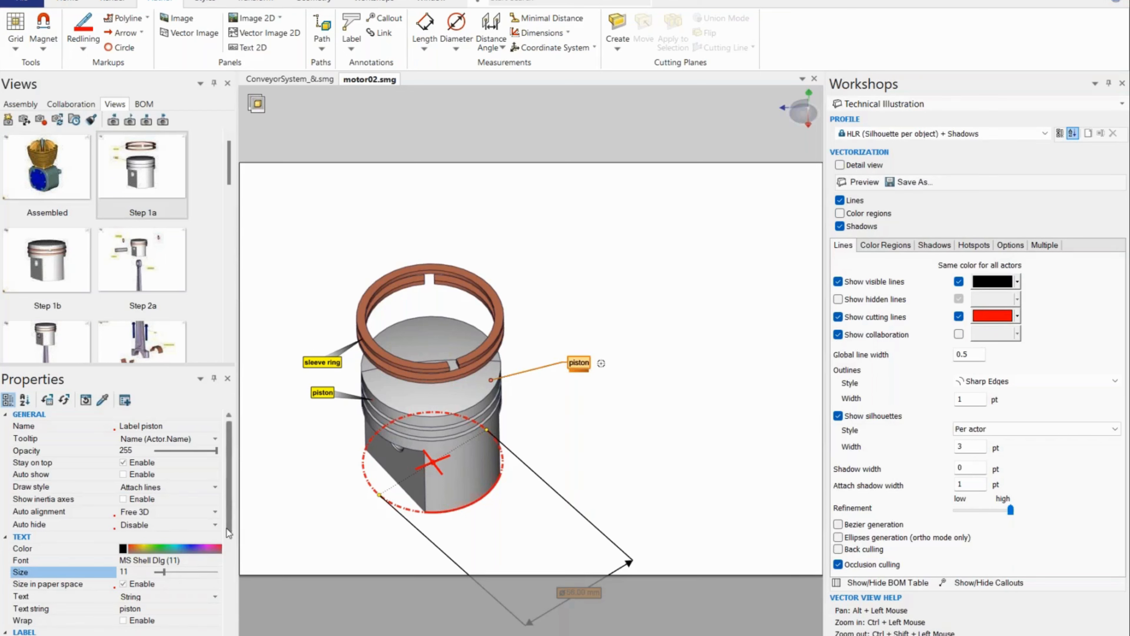
scroll(222, 583, "down", 3)
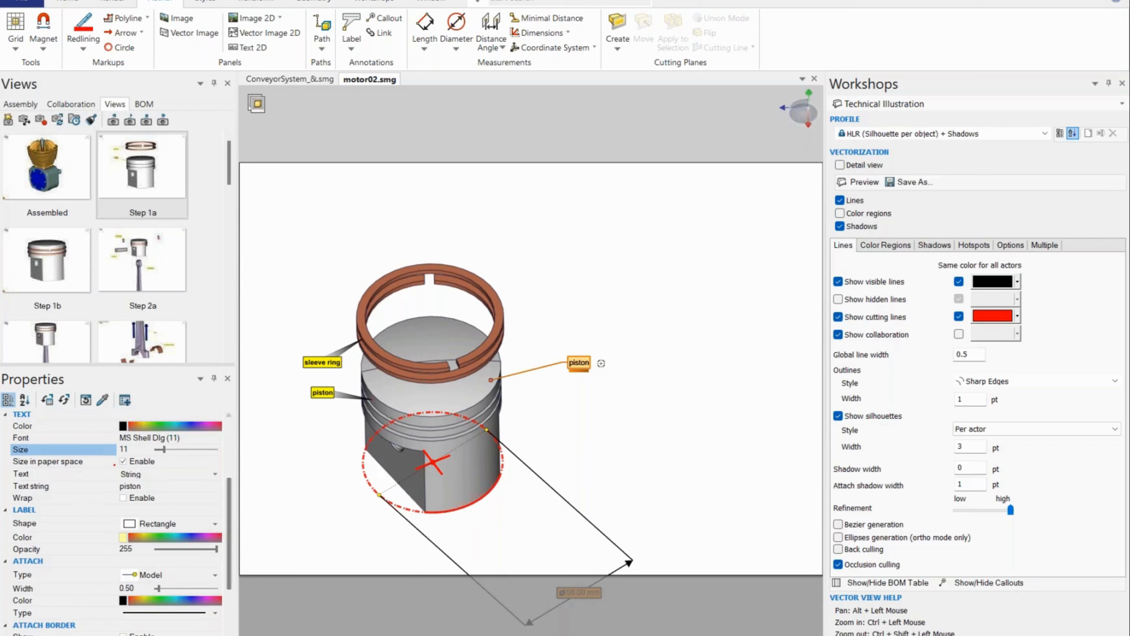
left_click(215, 474)
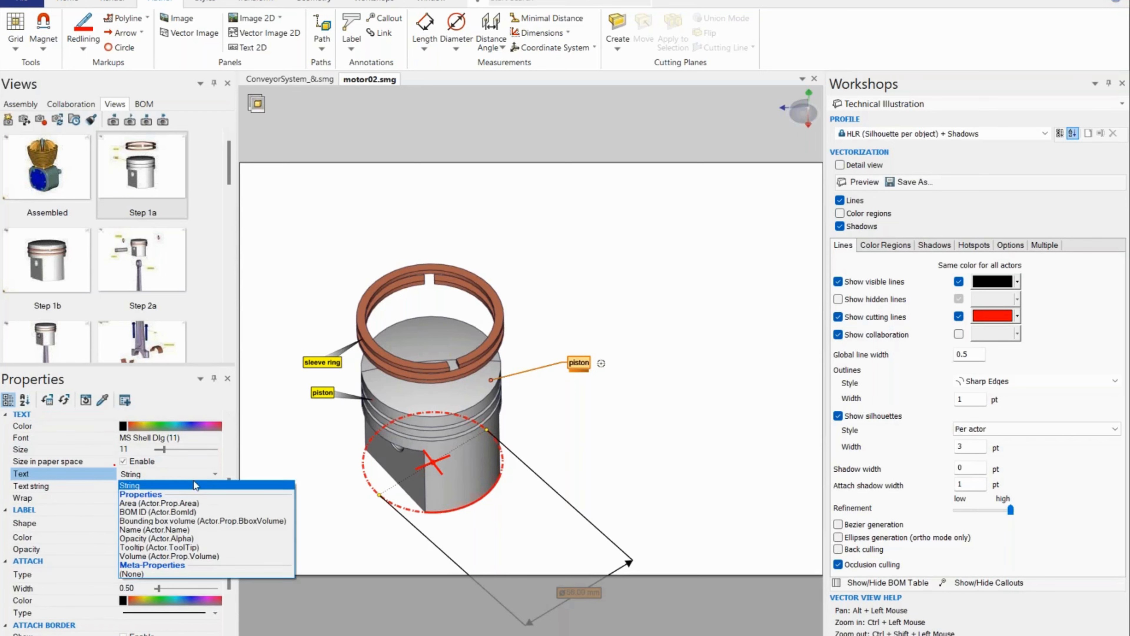
left_click(212, 476)
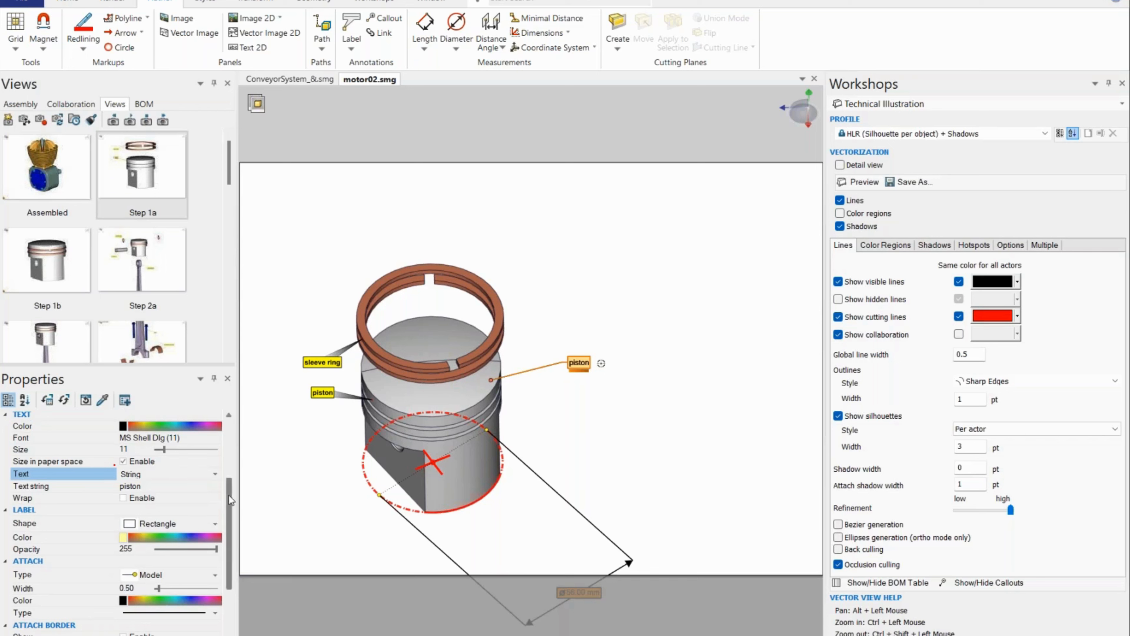
scroll(230, 494, "up", 1)
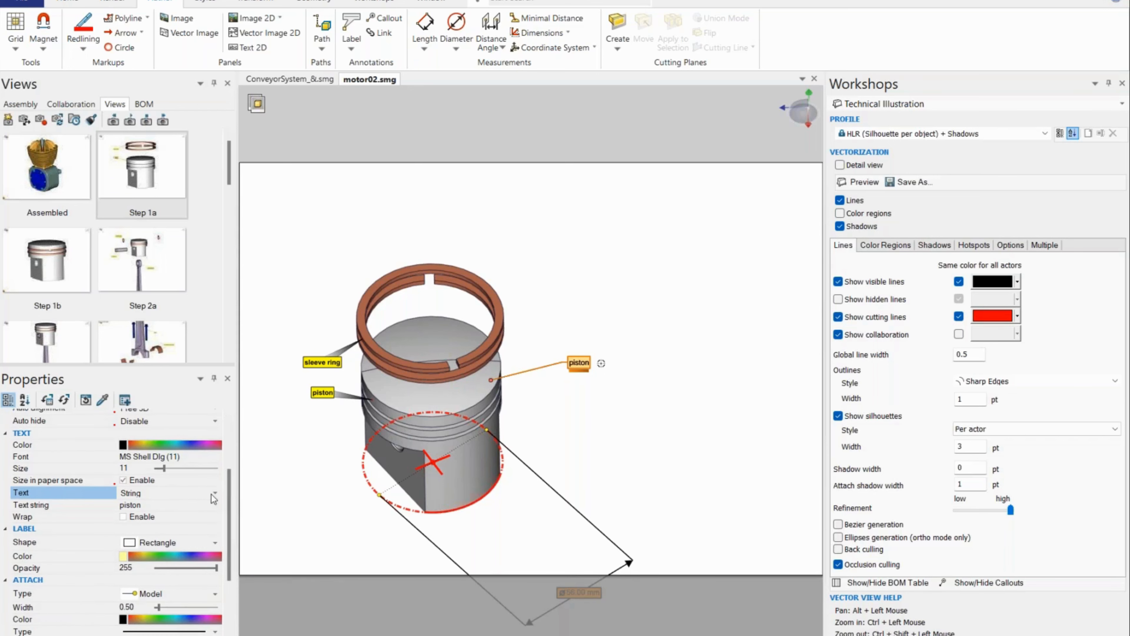
- Try the bounding box volume and BOM ID properties as the new piston label's text, and settle on Name (Actor.Name)
left_click(211, 492)
left_click(155, 540)
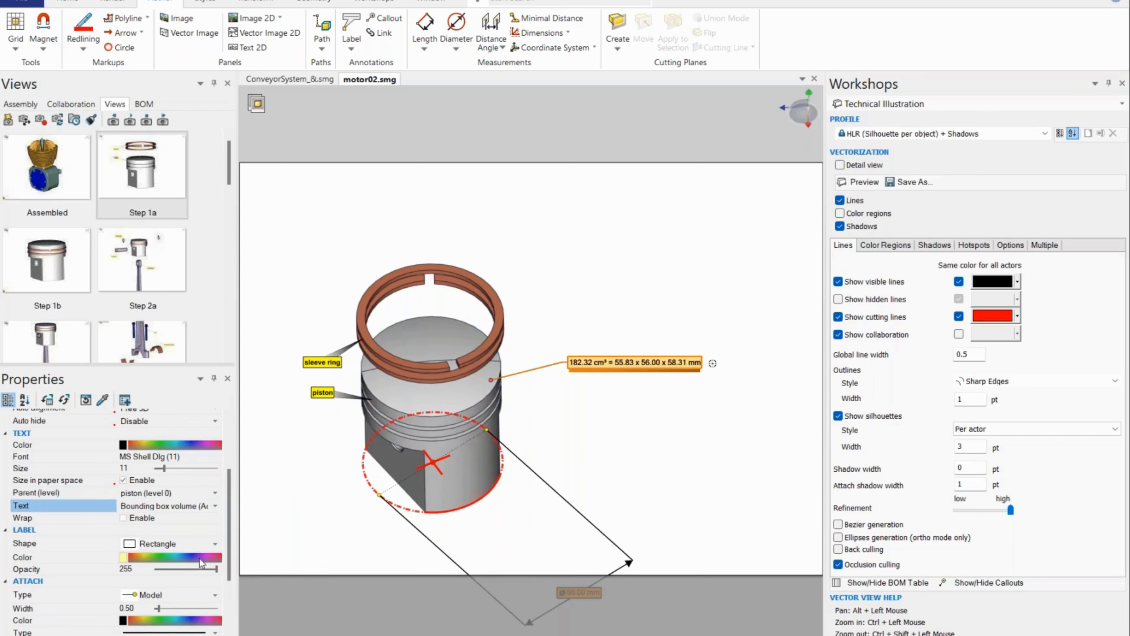
left_click(215, 506)
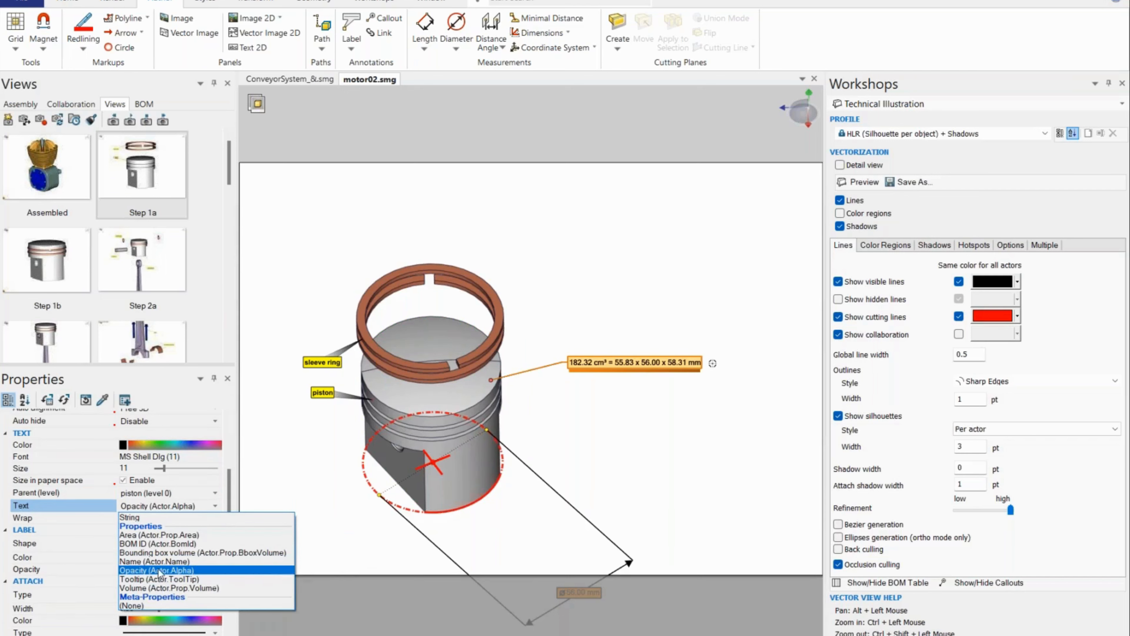
left_click(160, 544)
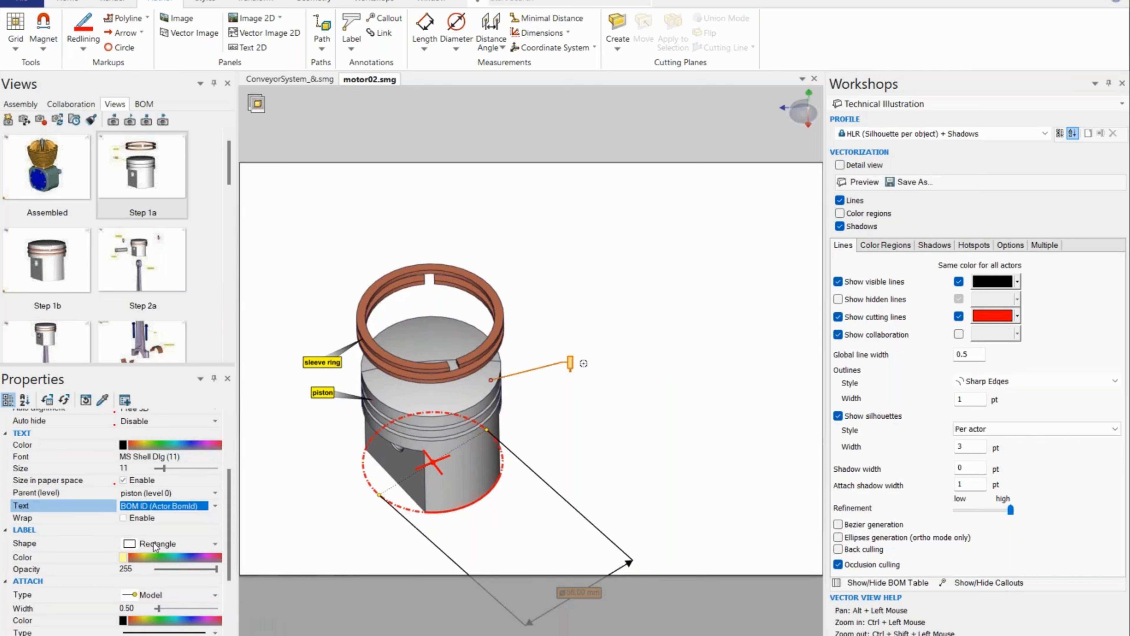
left_click(216, 508)
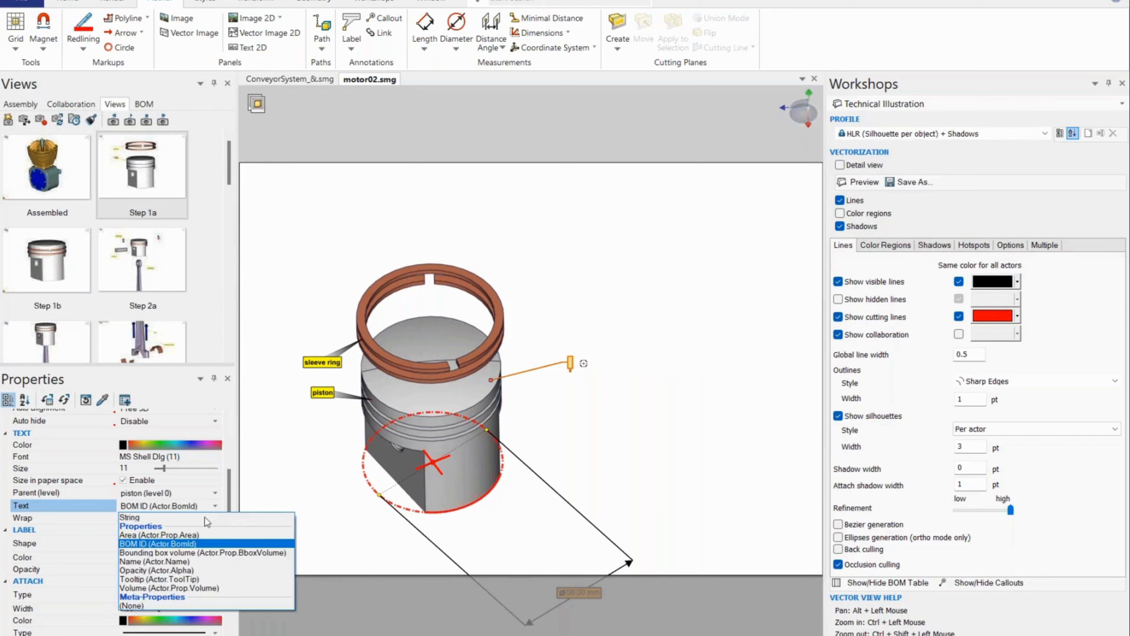
left_click(174, 562)
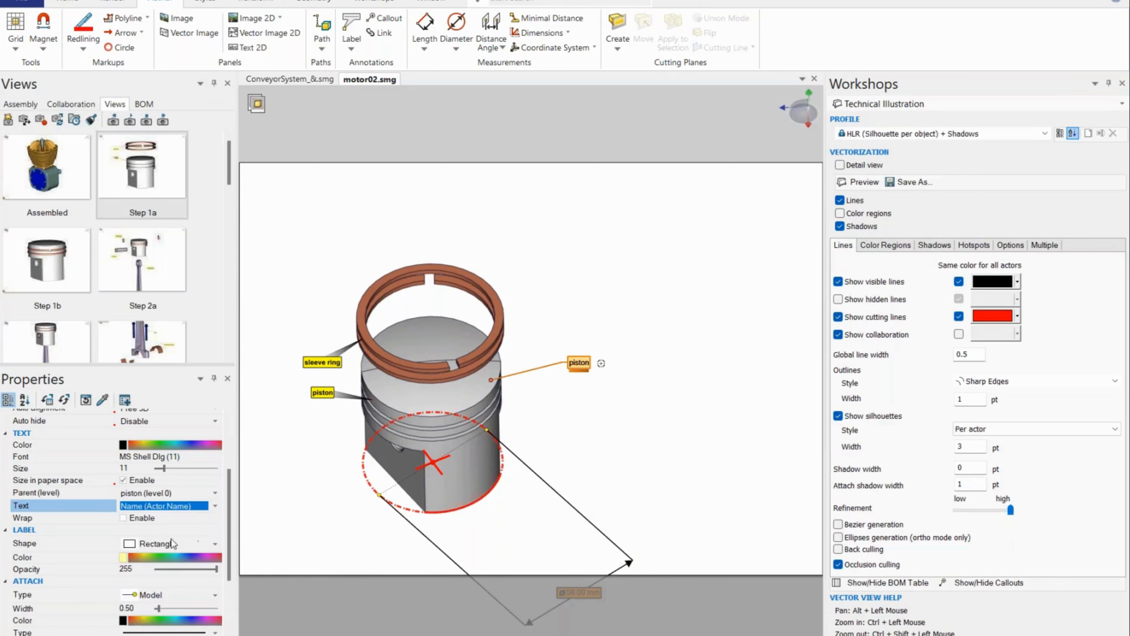
- Try the Arc tooltip attachment on the piston label, set it back to Model, and review the remaining label properties
left_click(190, 594)
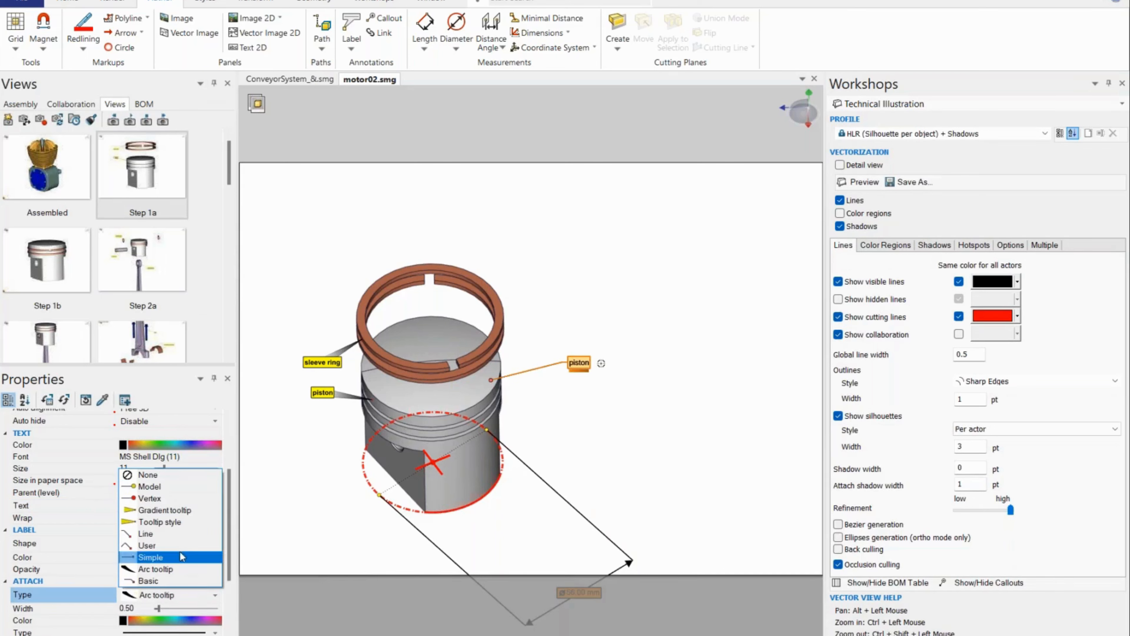
left_click(160, 568)
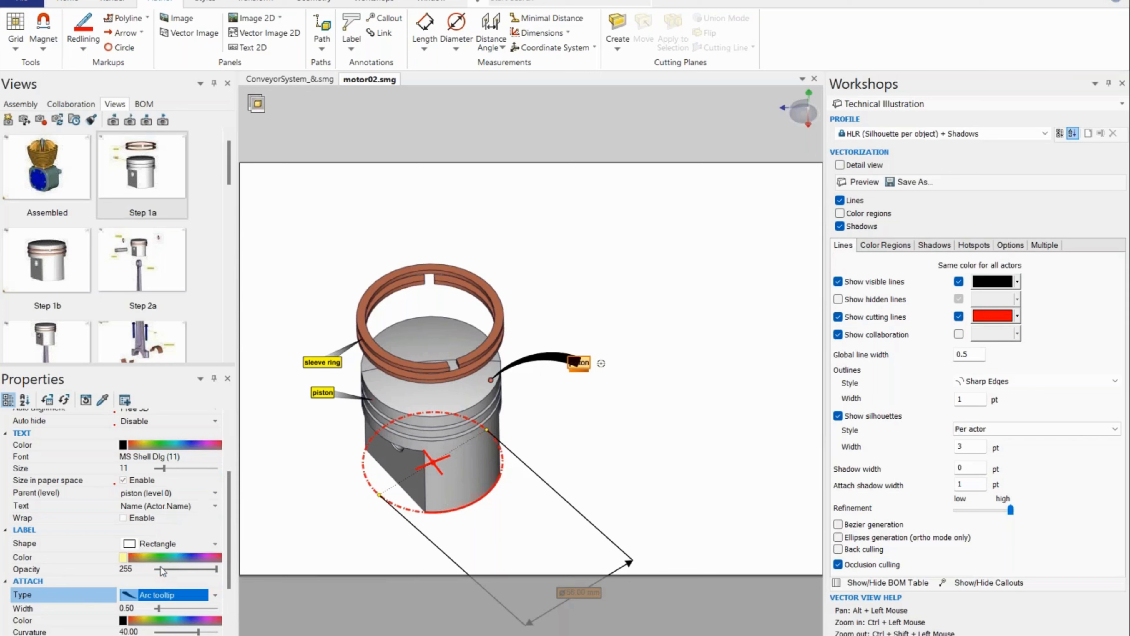
left_click(215, 597)
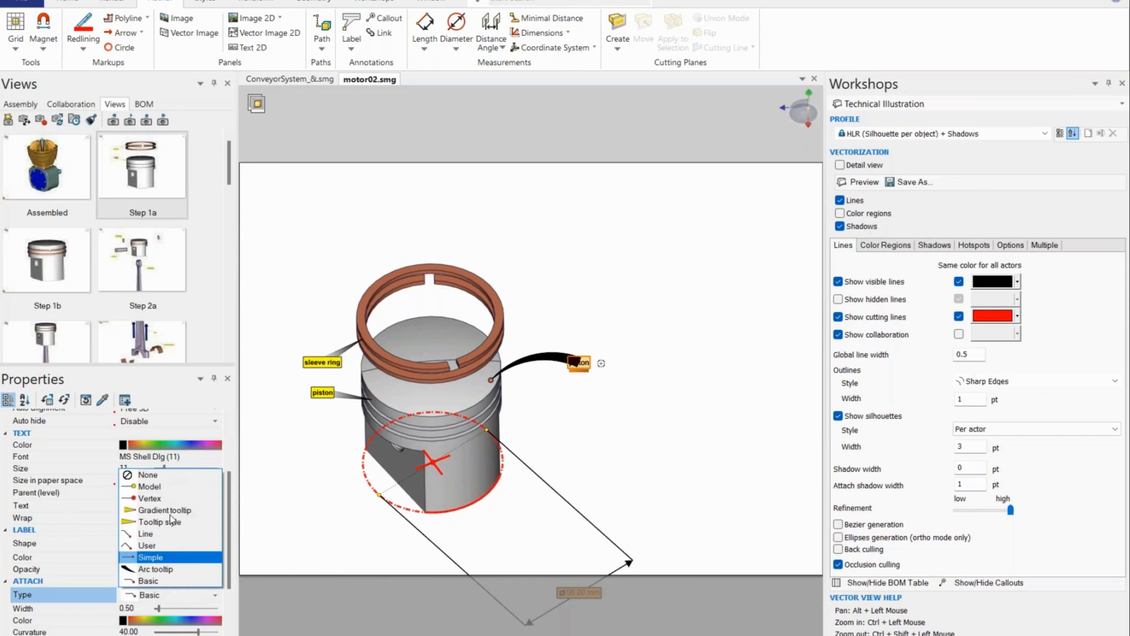
left_click(172, 485)
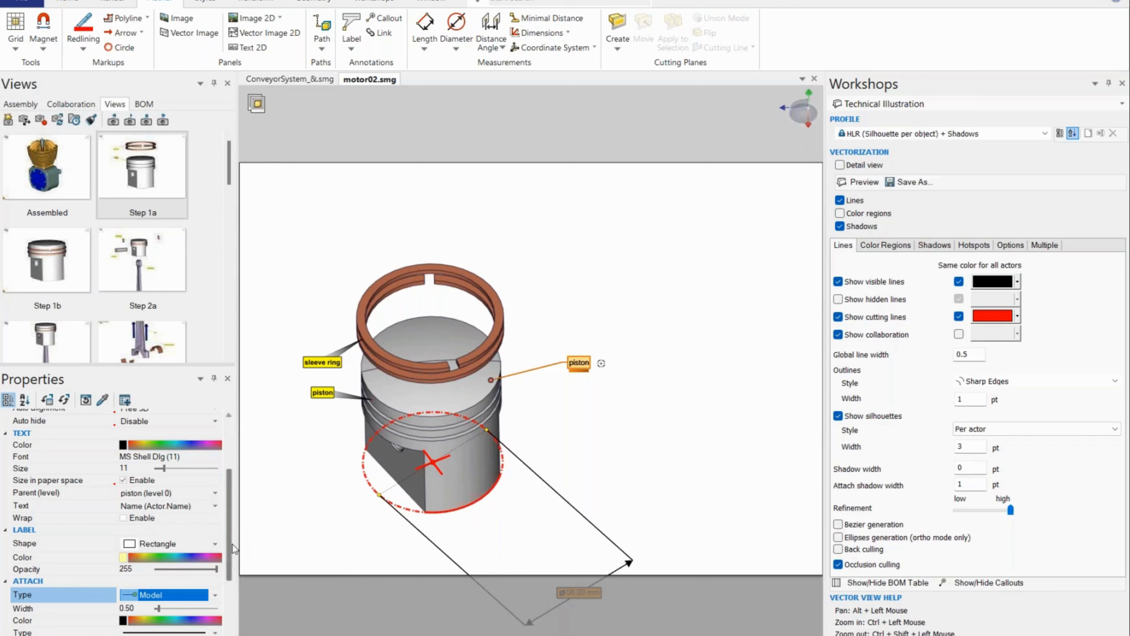
left_click_drag(228, 548, 223, 608)
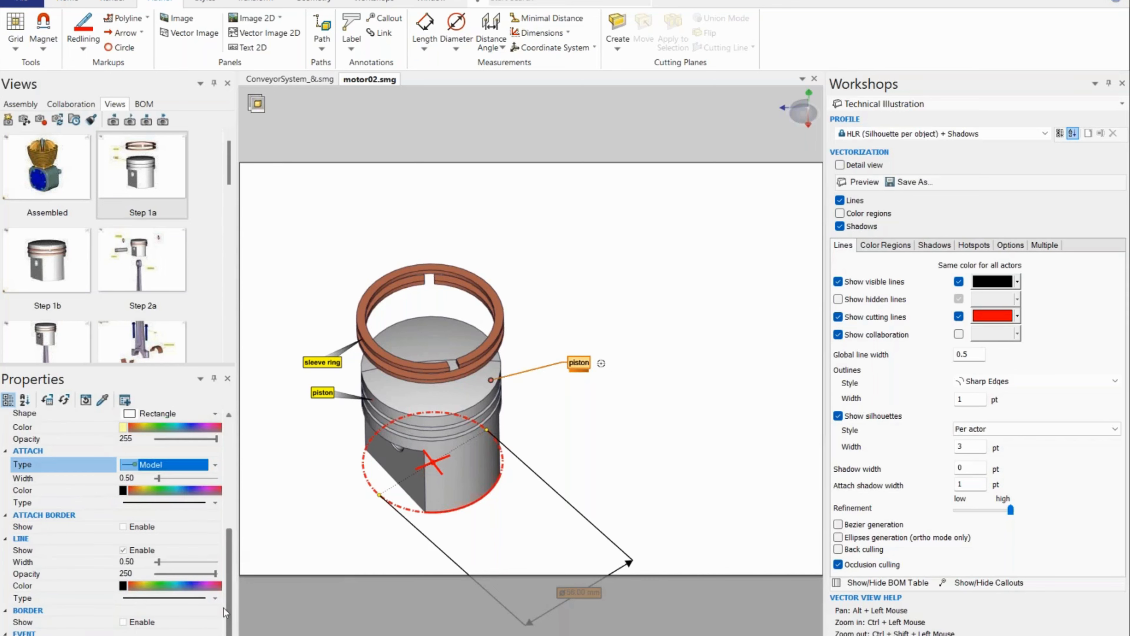
scroll(224, 478, "up", 3)
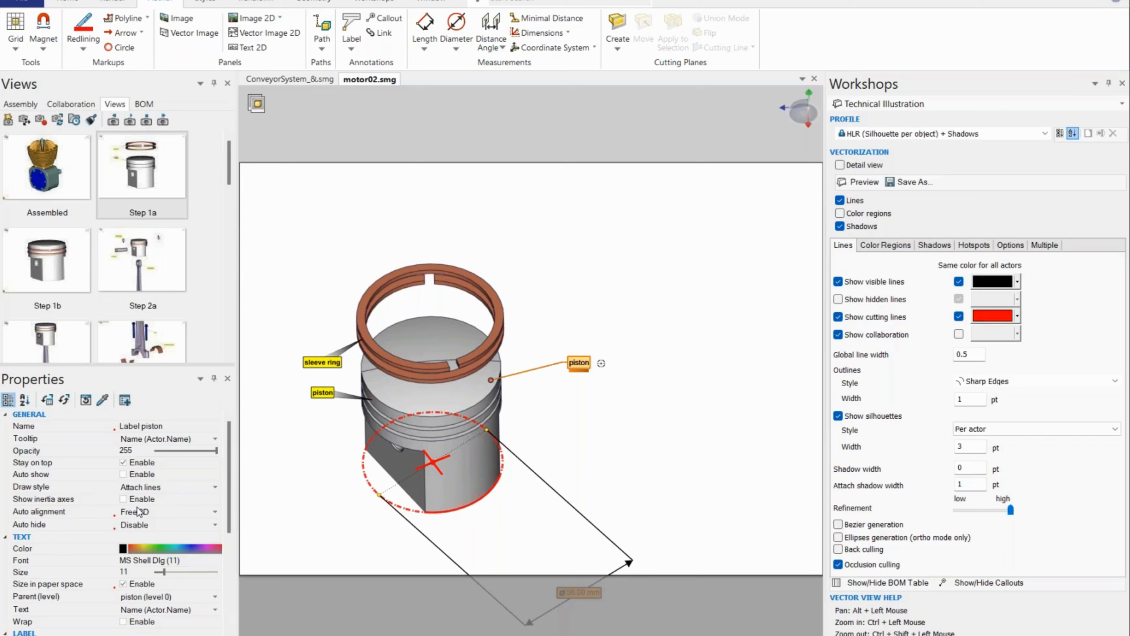
- Reload the Step 1a view without saving its changes, and delete the extra piston label
left_click(166, 189)
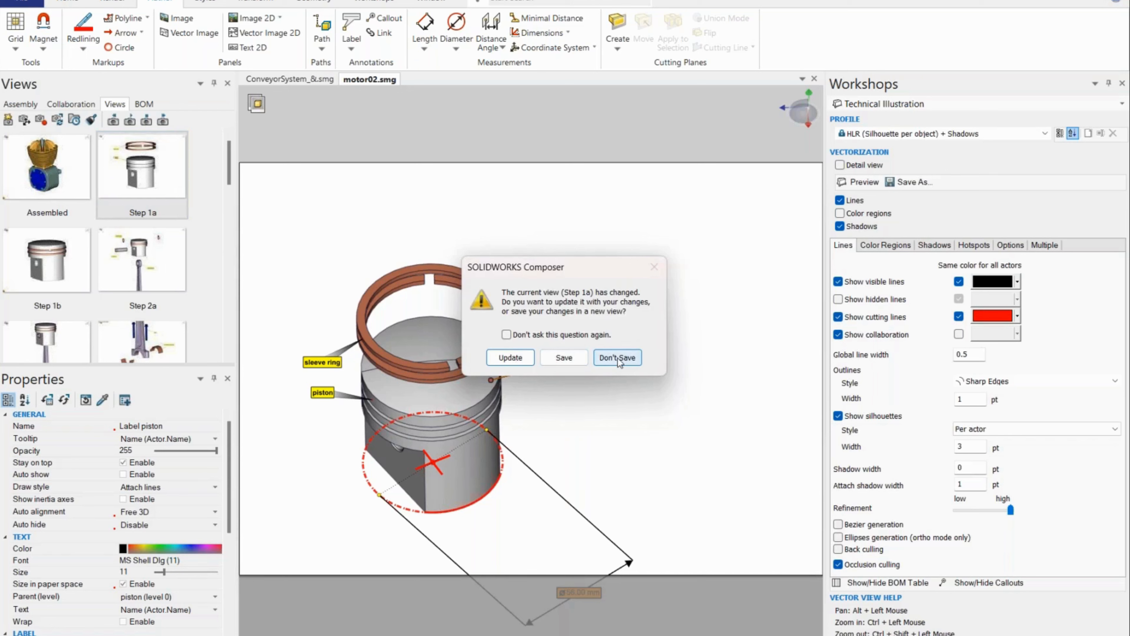
left_click(618, 357)
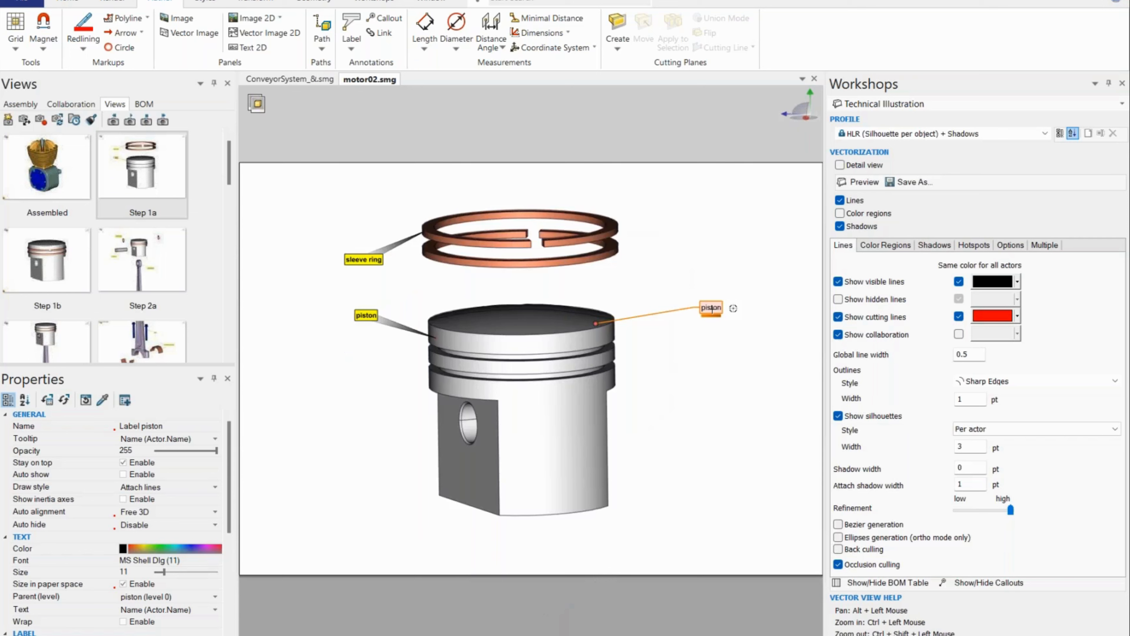
scroll(703, 316, "down", 1)
key("Delete")
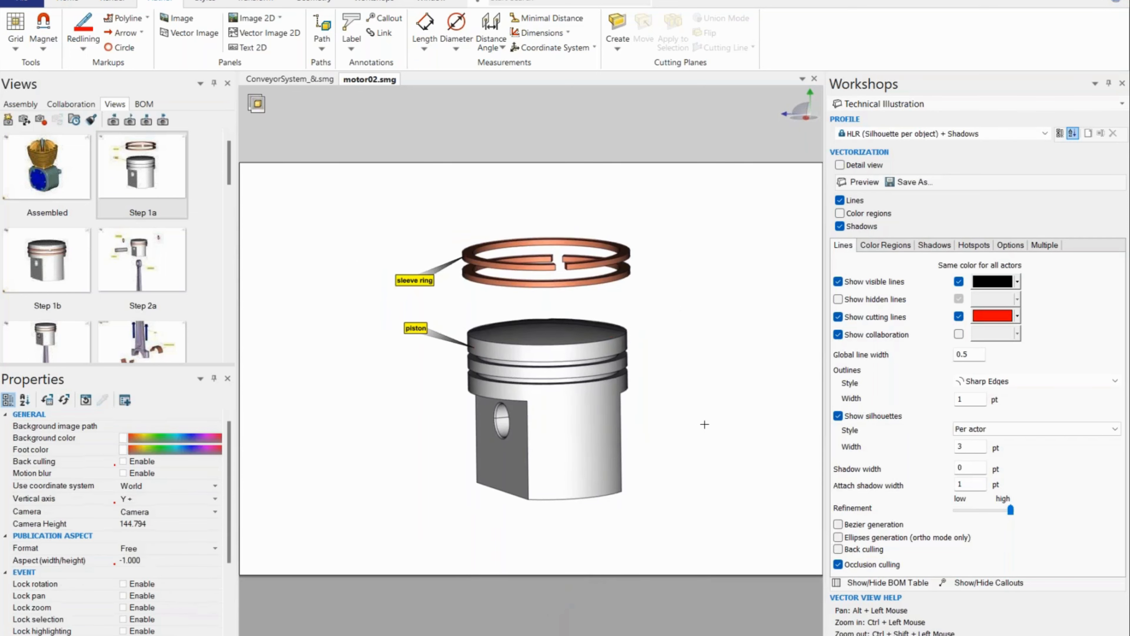
- Open the Step 1b and Step 2a views, and expand the Root assembly in the Assembly tree to list its parts
left_click(24, 288)
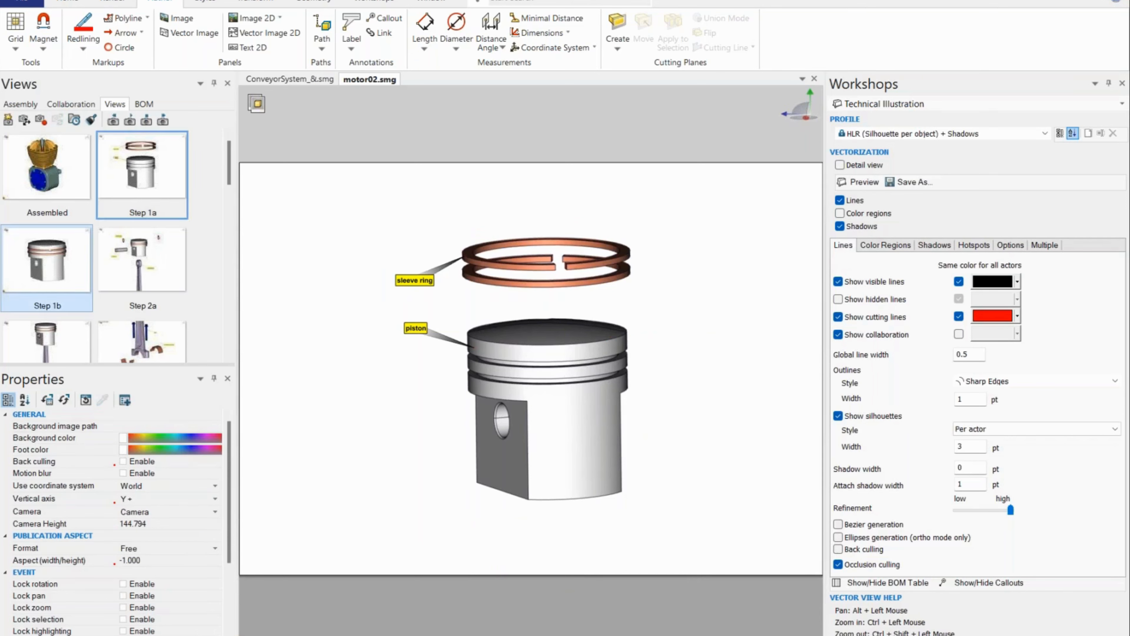
left_click(124, 276)
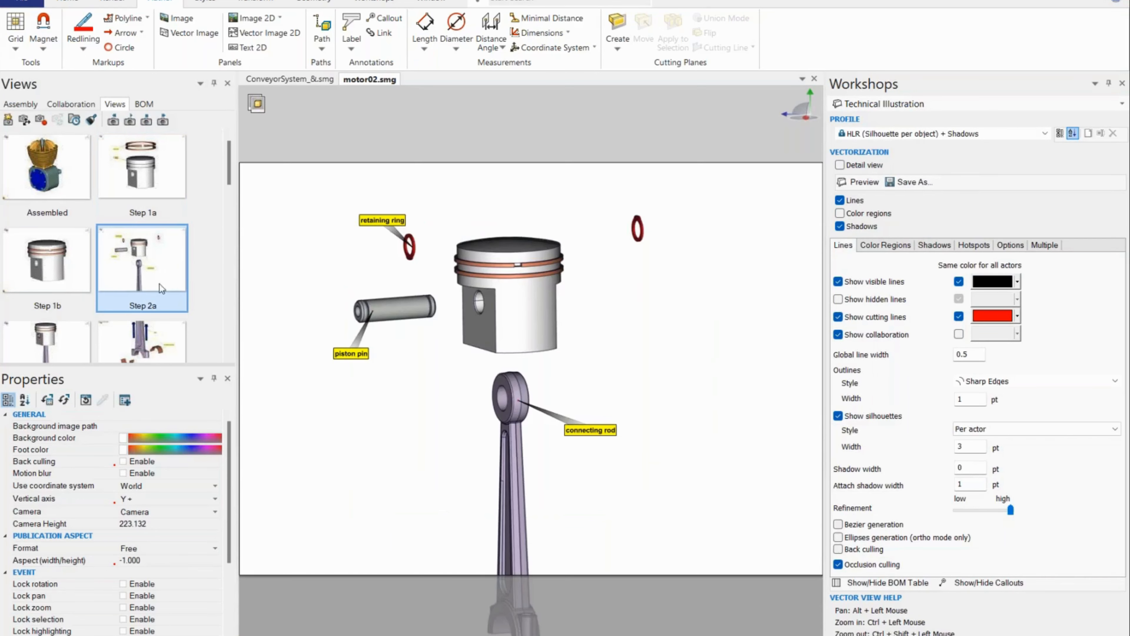
left_click(21, 104)
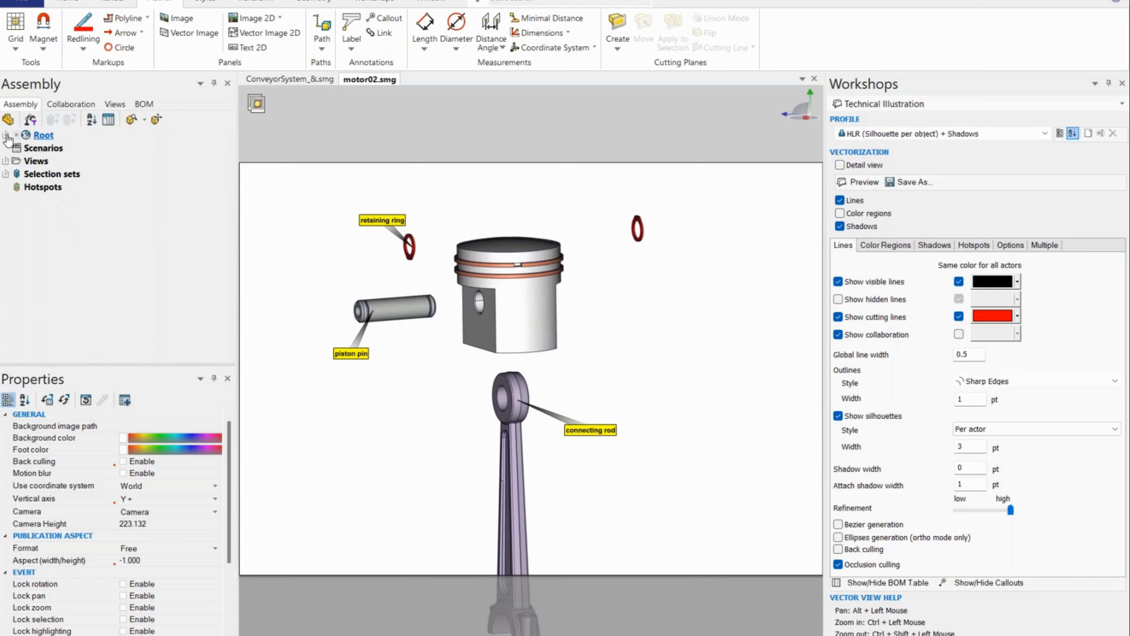
left_click(17, 147)
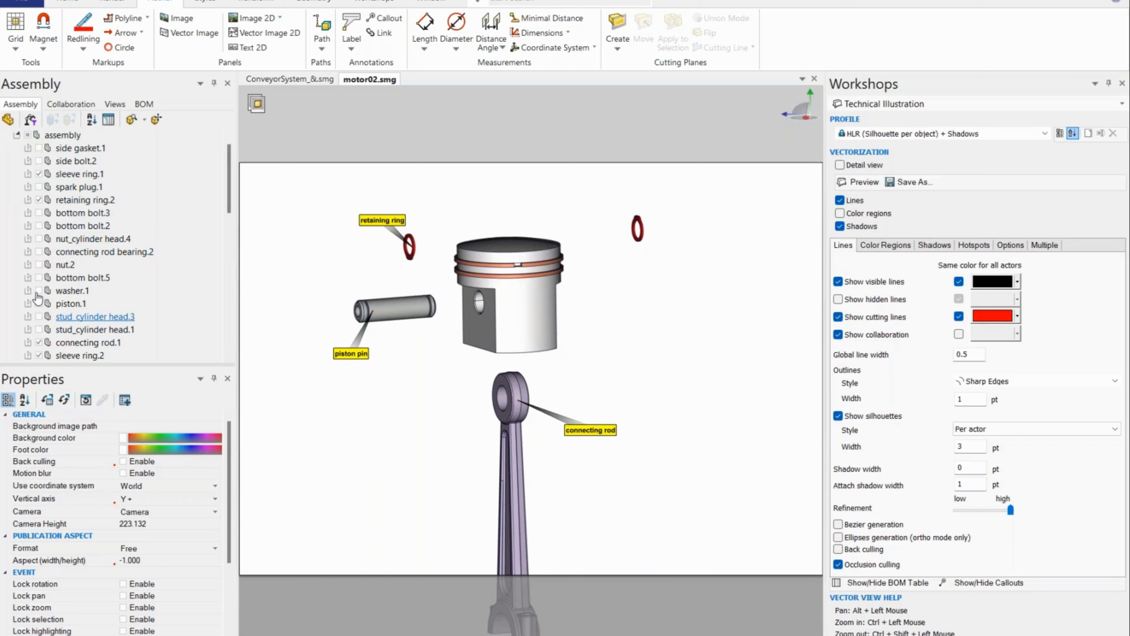
- Try out part visibility in the Step 2a view on side gasket.1 and side bolt.2, leaving both hidden
left_click(39, 148)
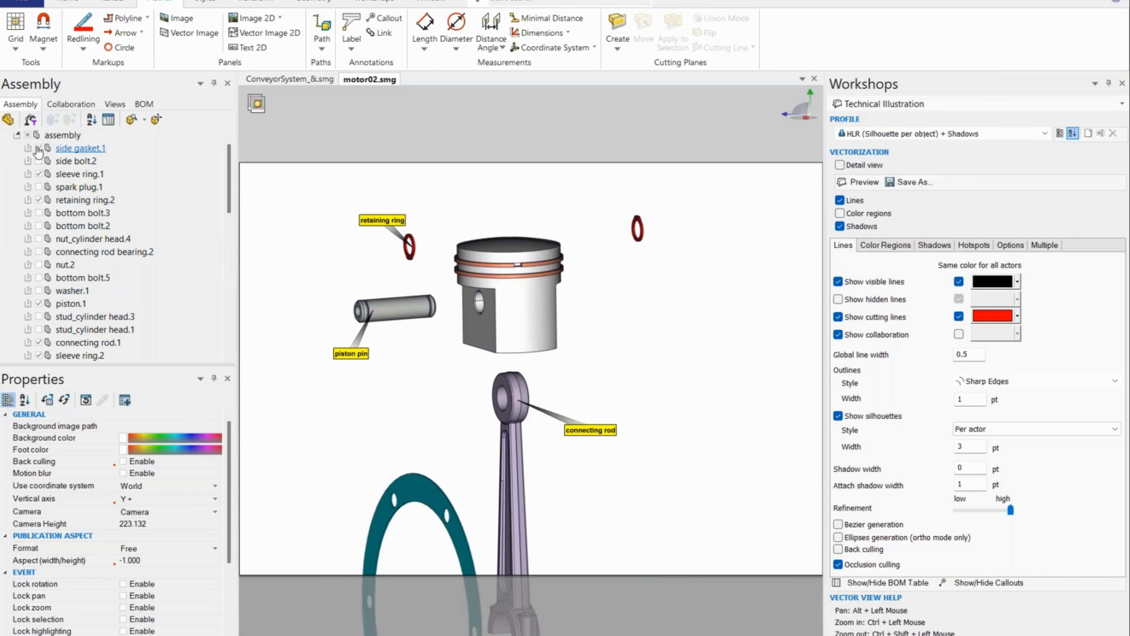
left_click(38, 148)
left_click(39, 162)
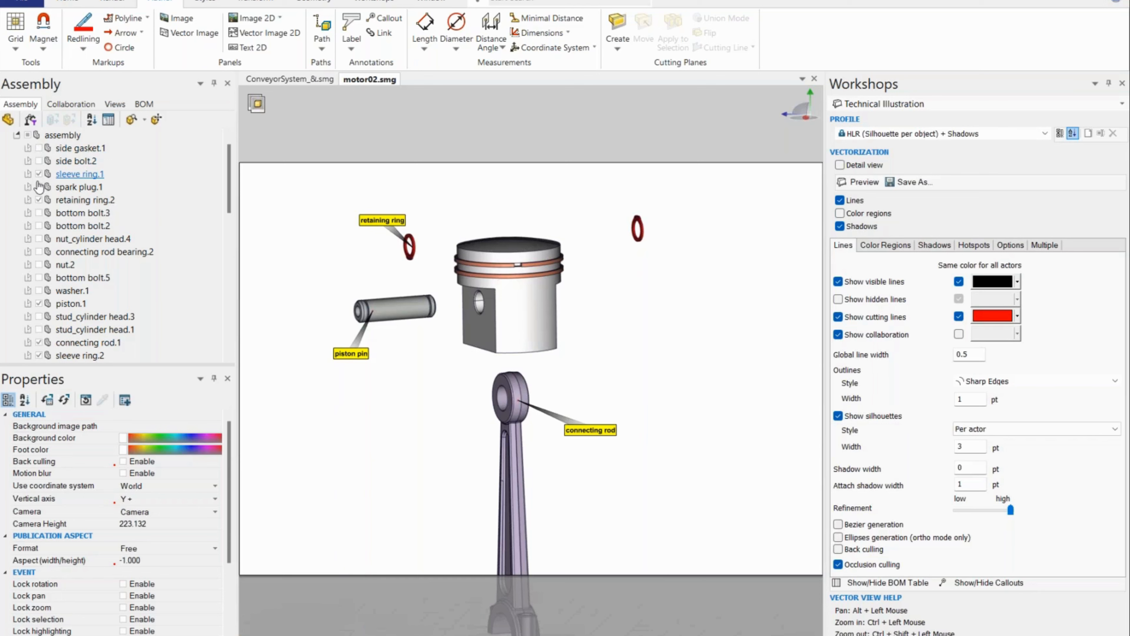
- Toggle the visibility of retaining ring.2 and piston.1, leaving the retaining ring hidden and the piston shown
left_click(39, 200)
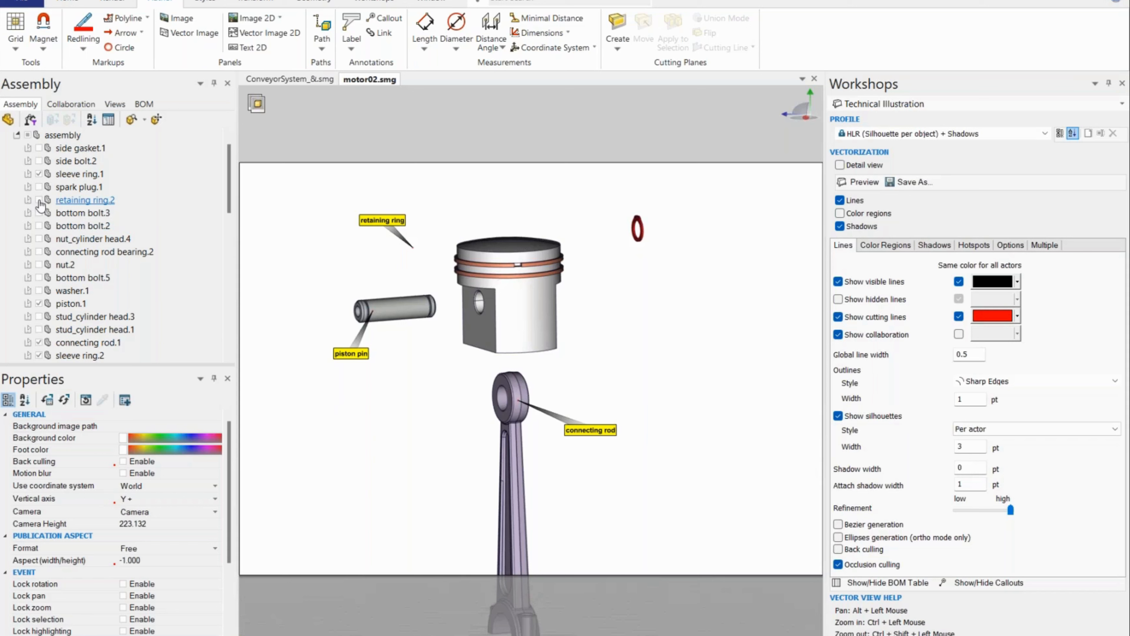
left_click(39, 201)
left_click(39, 200)
left_click(39, 201)
left_click(39, 200)
left_click(39, 200)
left_click(39, 200)
left_click(39, 303)
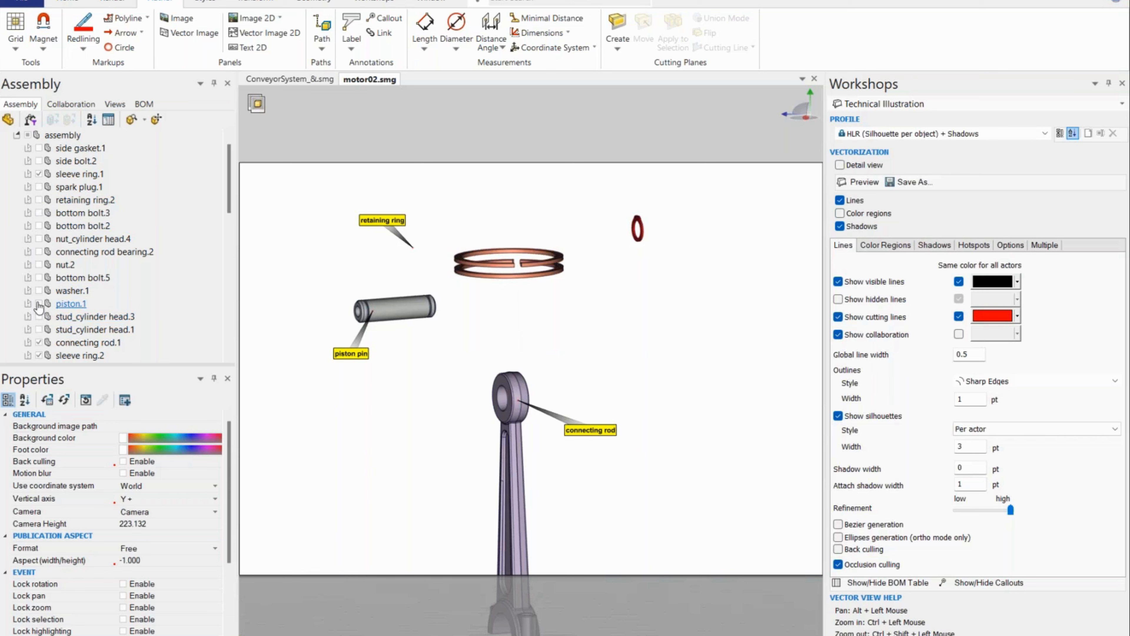
left_click(39, 304)
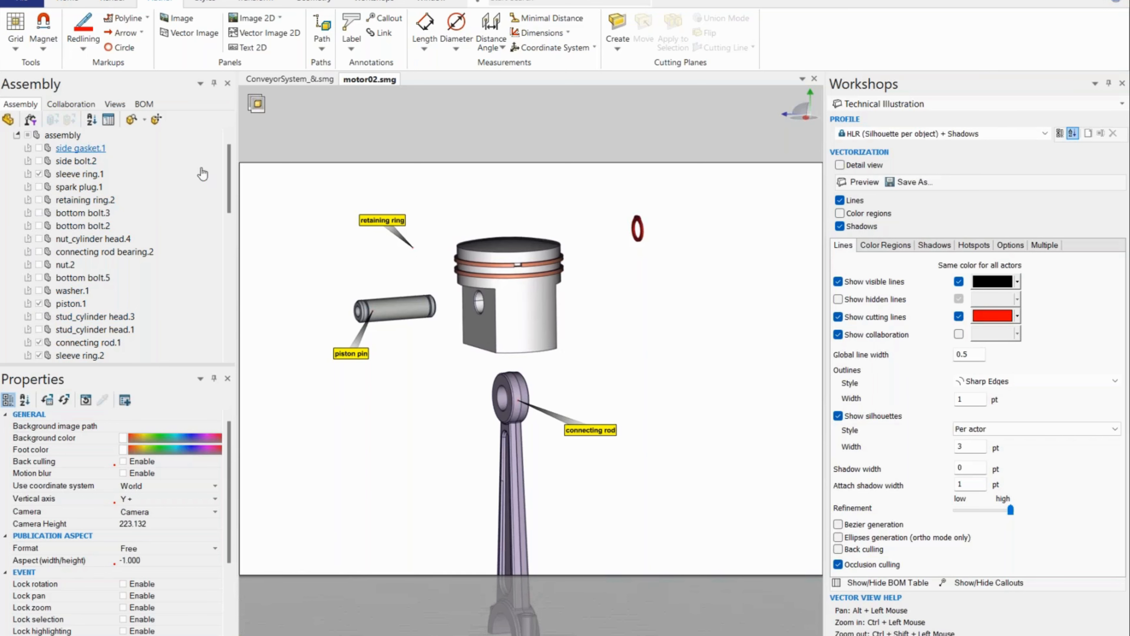
scroll(225, 175, "up", 1)
scroll(225, 175, "down", 1)
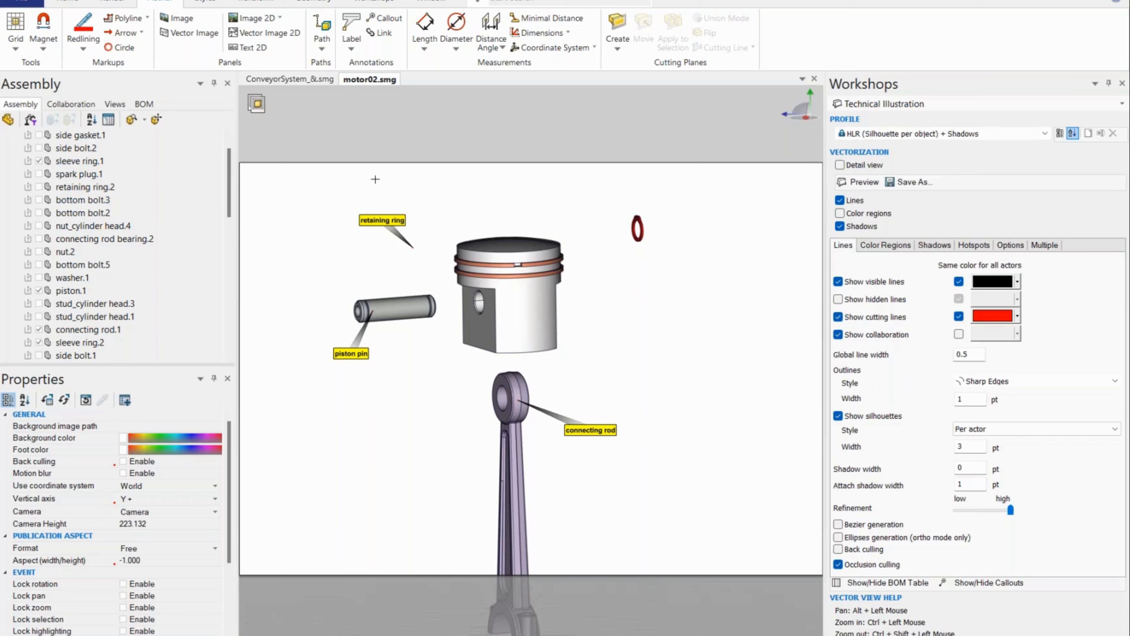
- Return to the saved views and open the Step 3a view, discarding the changes to Step 2a
left_click(114, 104)
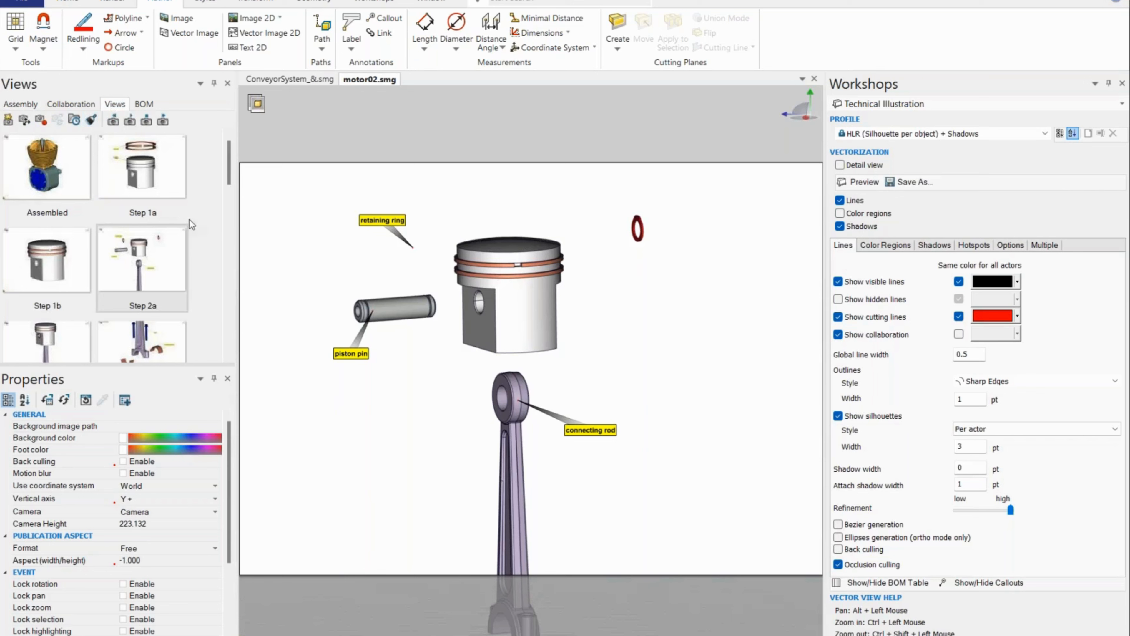
scroll(227, 230, "down", 3)
scroll(224, 232, "up", 2)
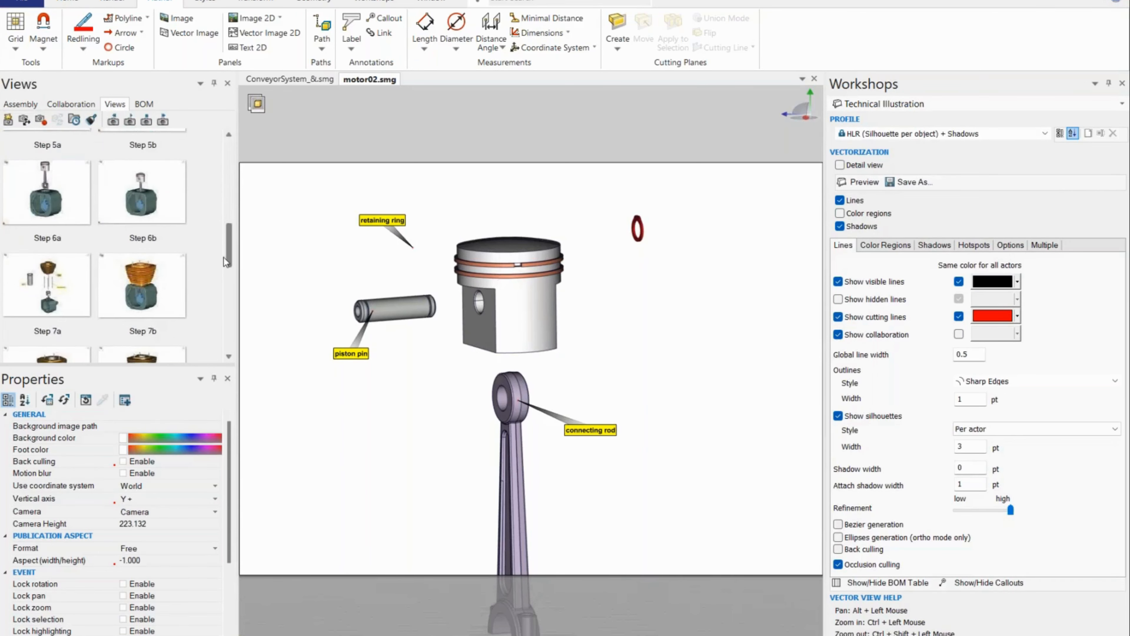
left_click(156, 245)
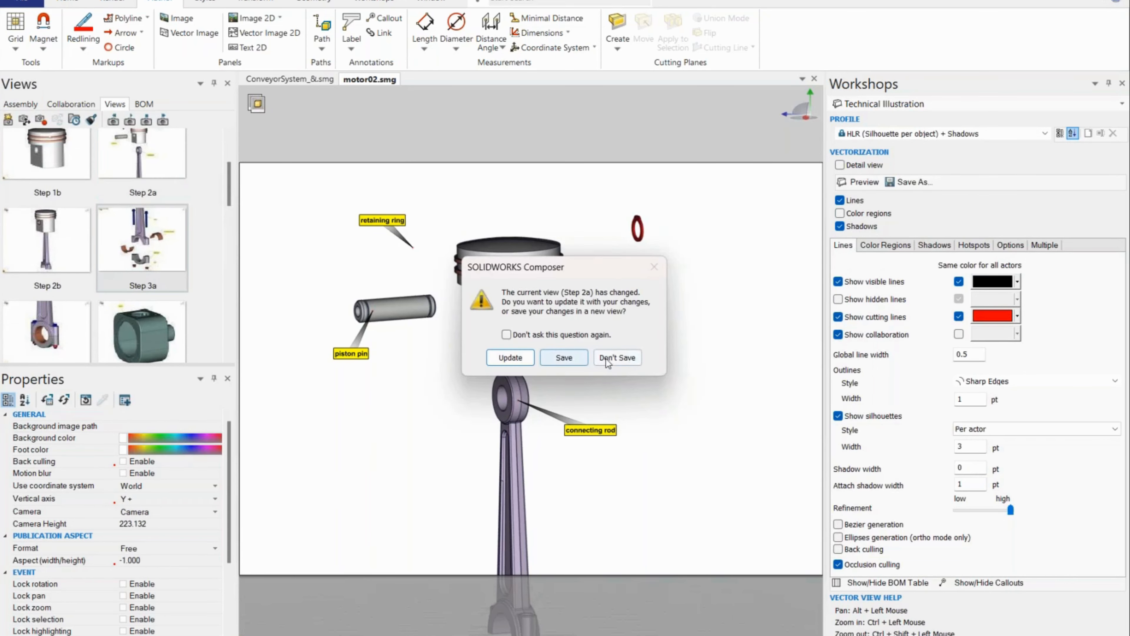
left_click(617, 357)
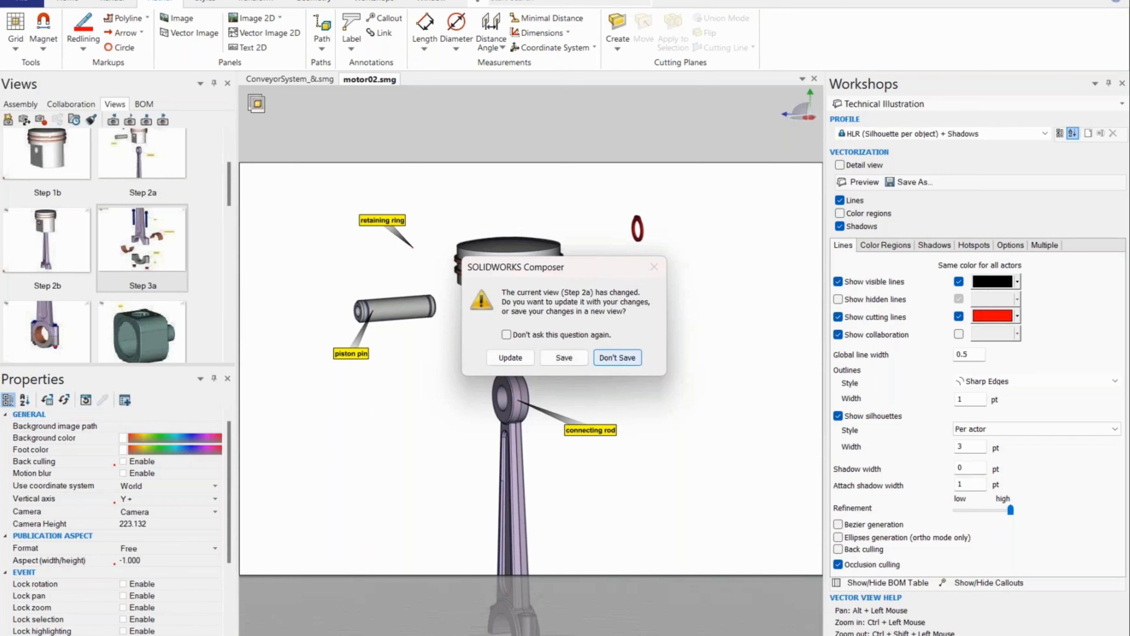
- Look through the Step 3b, Step 4 and Step 12a views of the motor assembly sequence
left_click(31, 347)
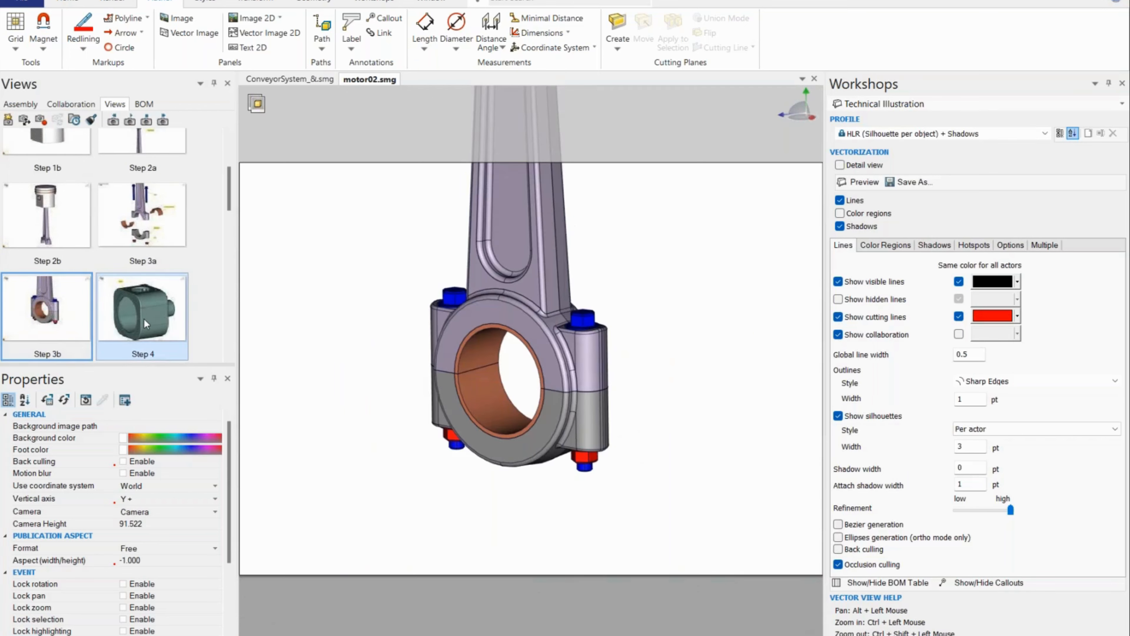
left_click(144, 319)
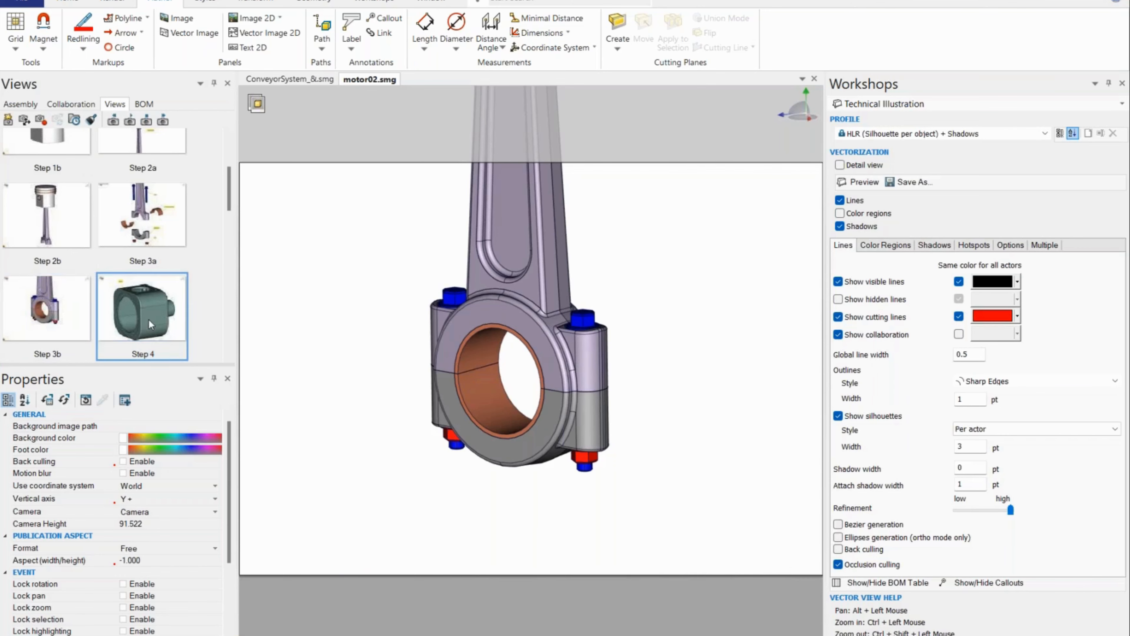
scroll(69, 300, "down", 5)
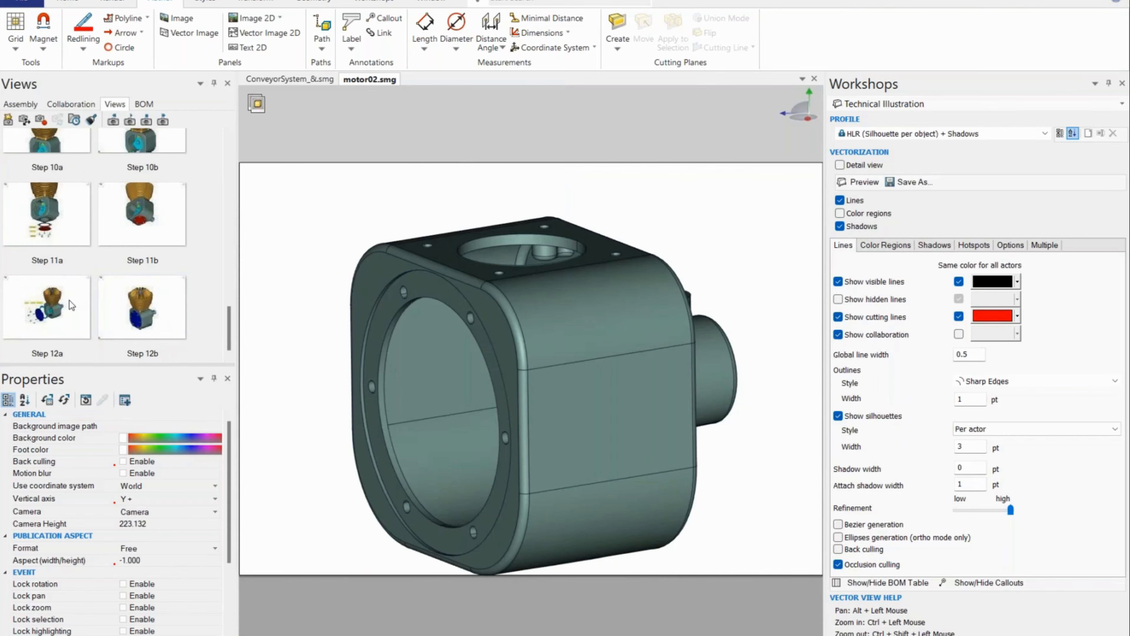
left_click(68, 301)
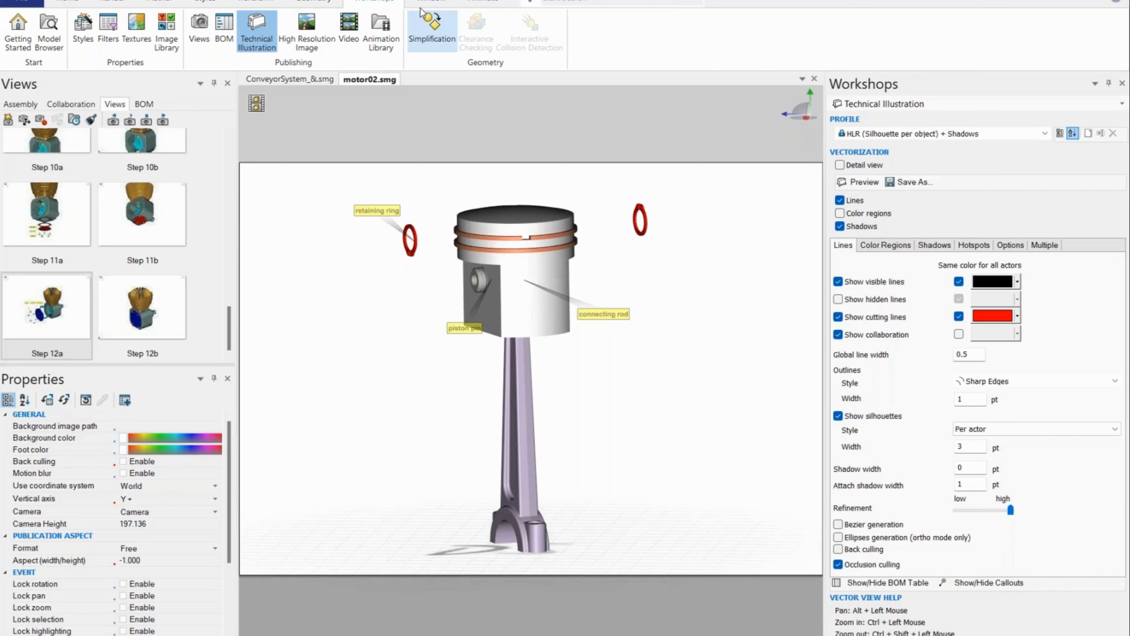
- Show the Timeline pane, and toggle the Views and Assembly Tree panes, leaving both enabled
left_click(431, 2)
left_click(228, 48)
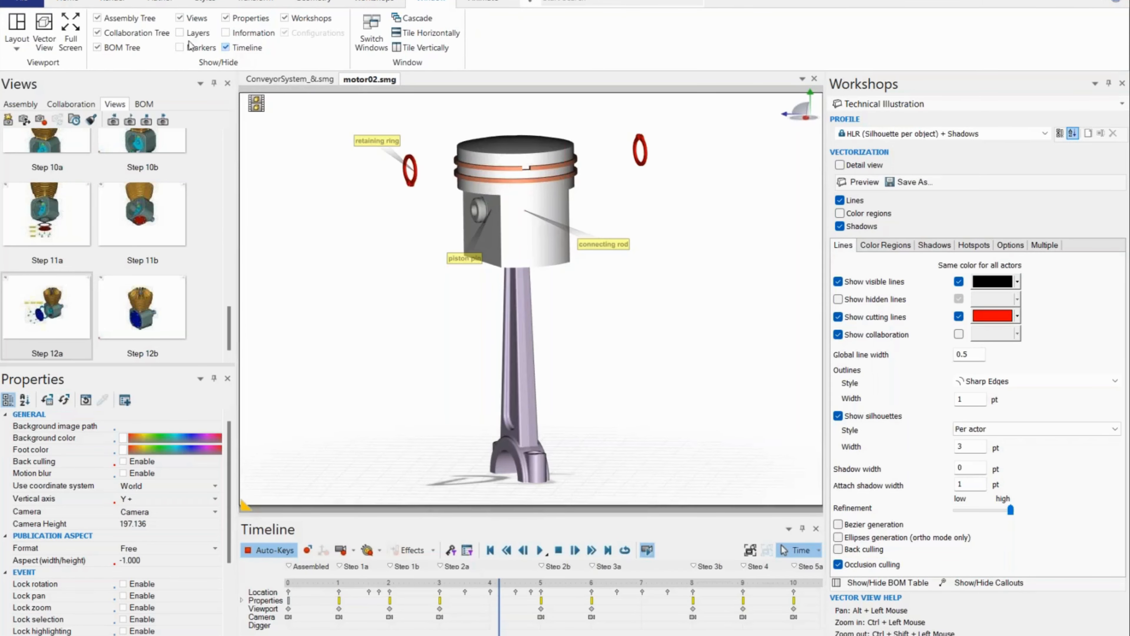
left_click(181, 19)
left_click(180, 18)
left_click(98, 18)
left_click(98, 18)
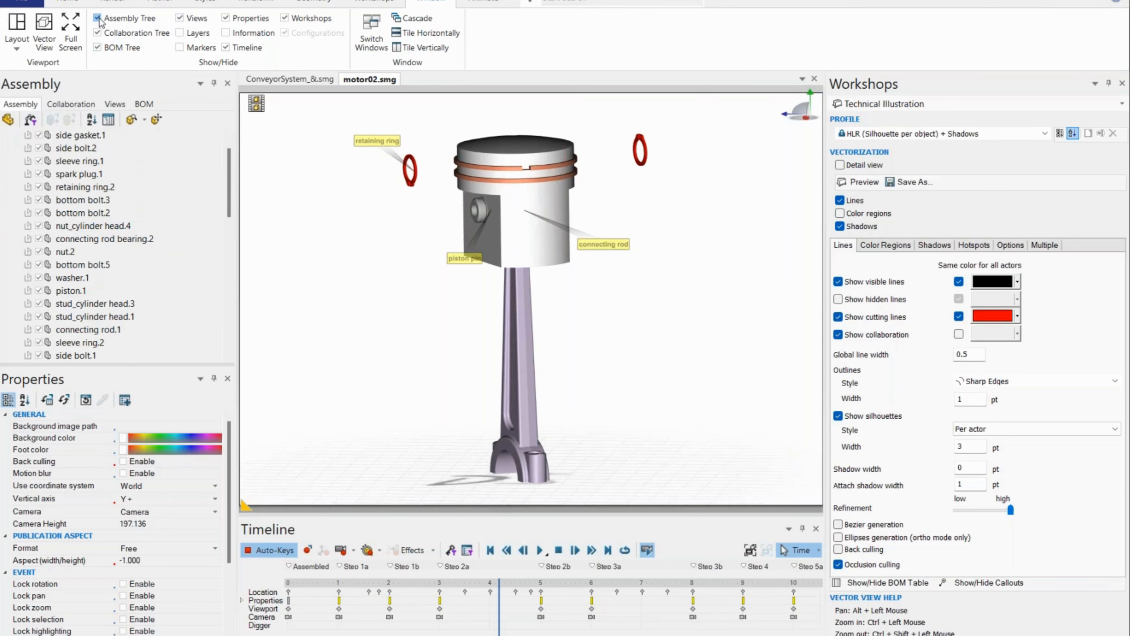
left_click(97, 18)
left_click(98, 18)
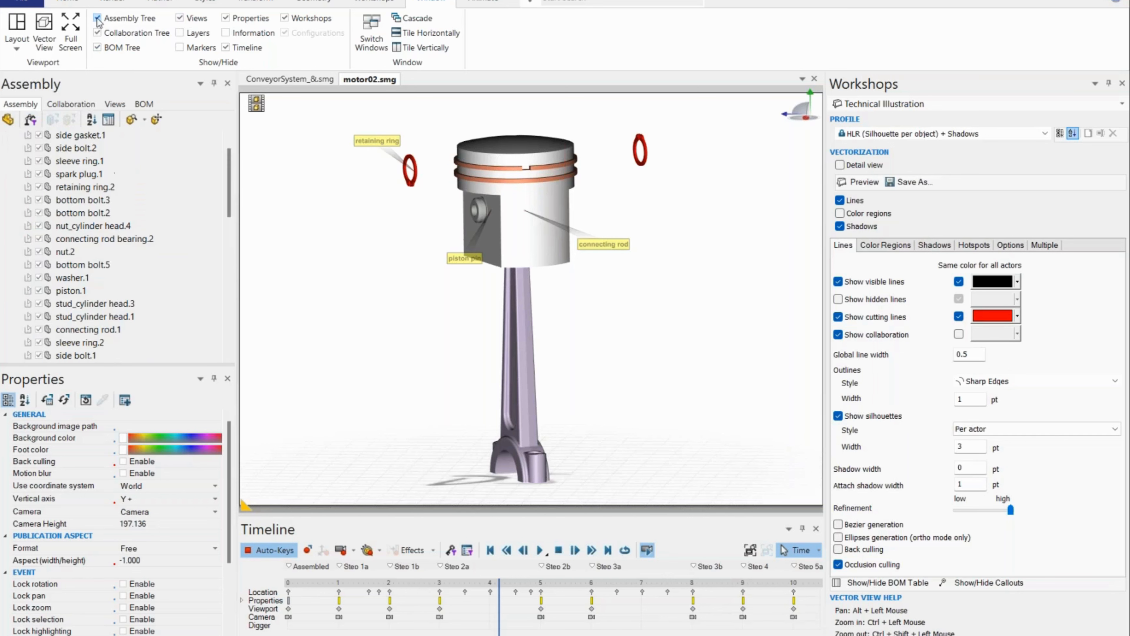
- Toggle the BOM Tree pane off and on and check it against the Assembly tree, leaving the BOM pane shown
left_click(97, 48)
left_click(97, 48)
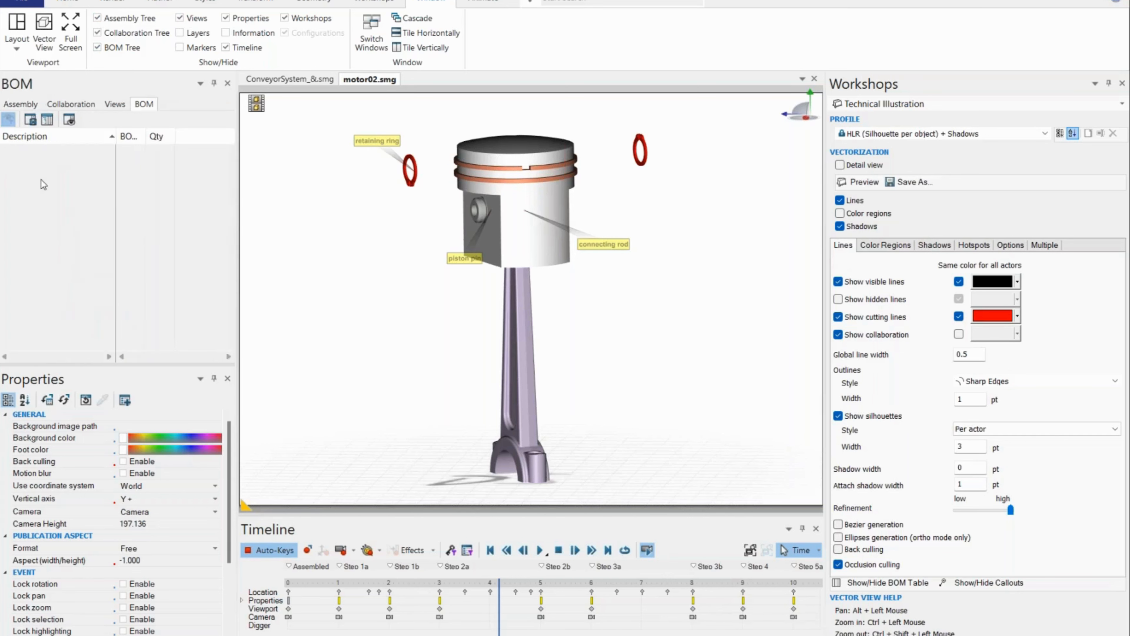
left_click(21, 104)
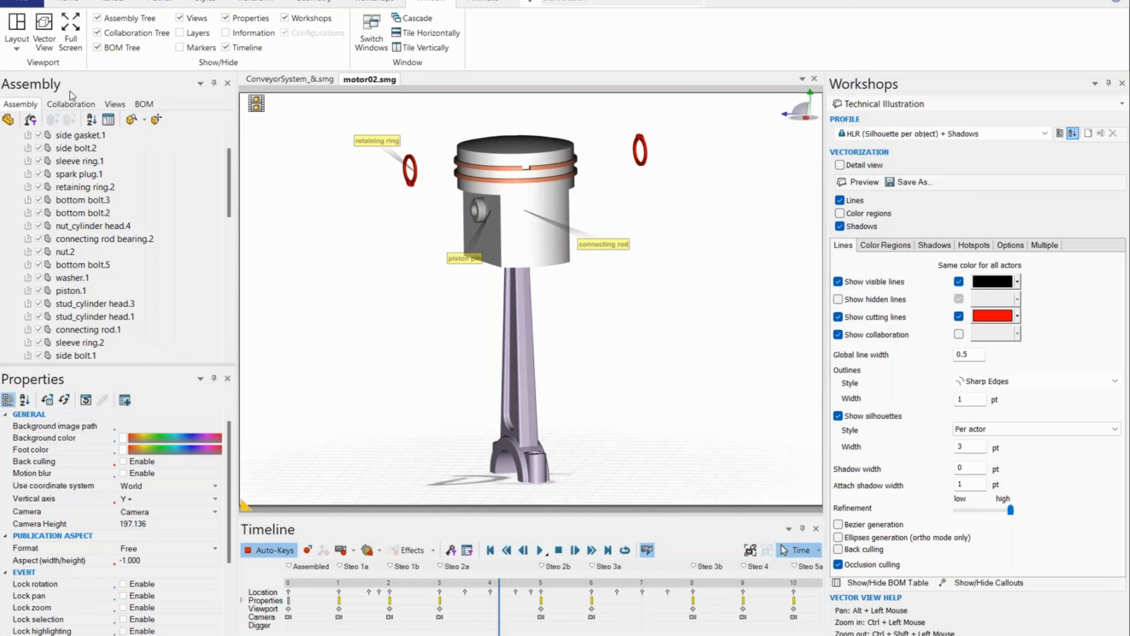
left_click(98, 48)
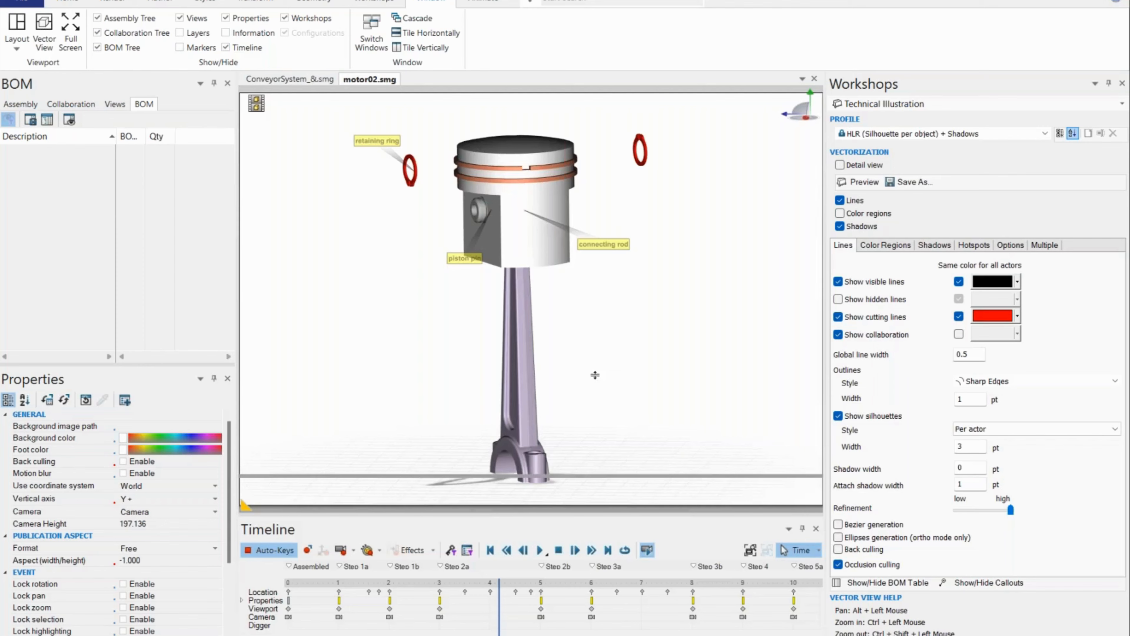
- Enlarge the Timeline pane, list the saved views from the beginning, and scrub the animation from the start to the Step 1a marker
left_click_drag(597, 364, 597, 364)
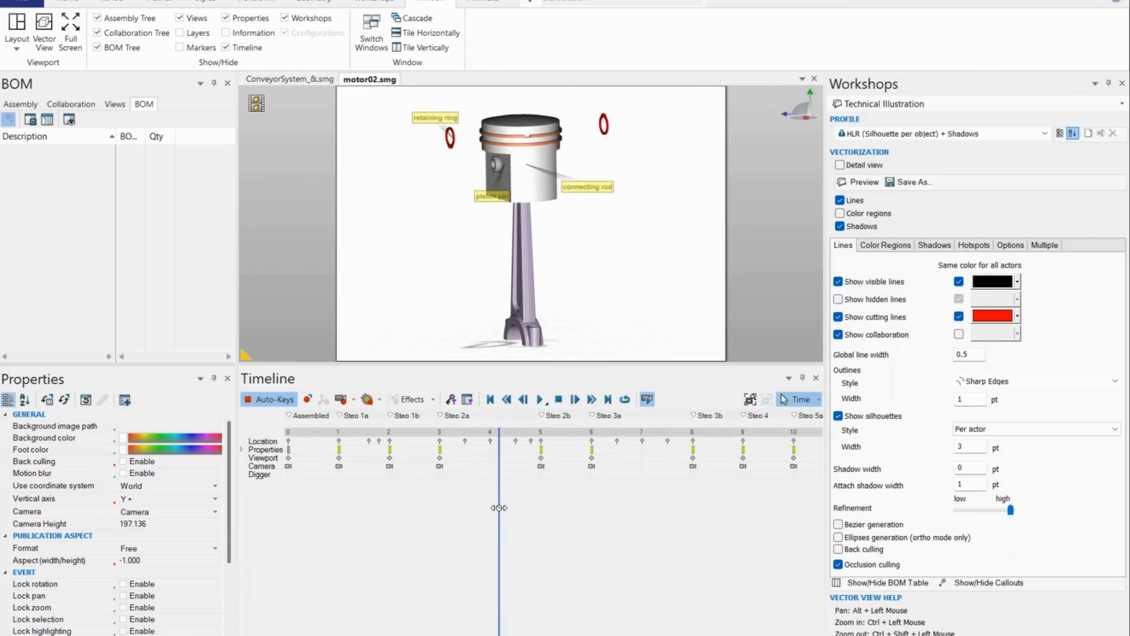
left_click_drag(461, 507, 290, 507)
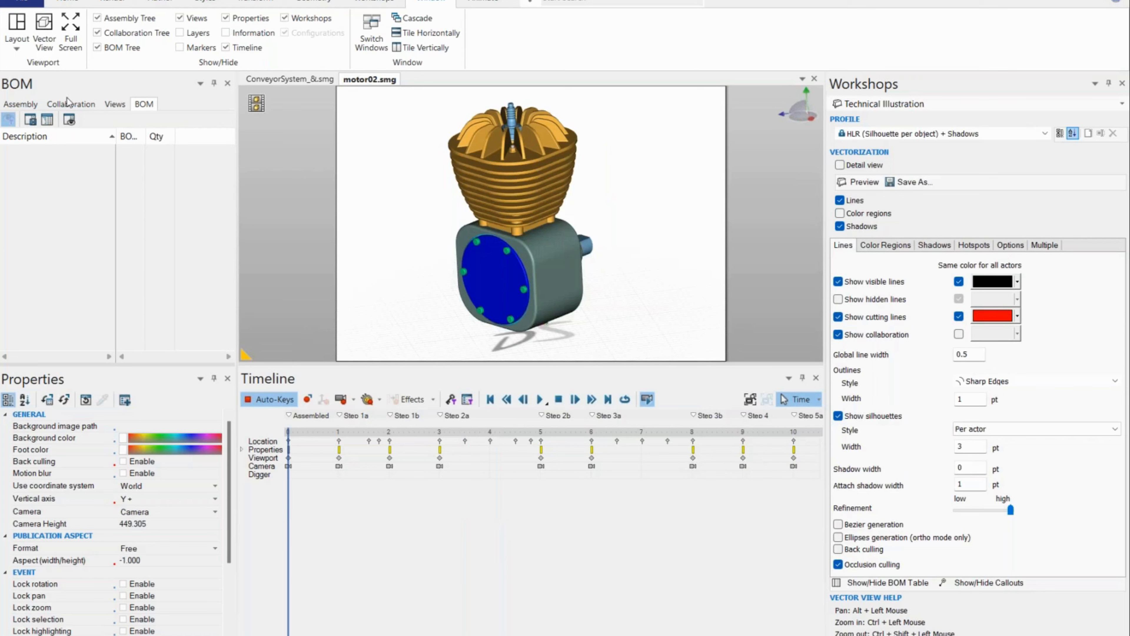
left_click(115, 103)
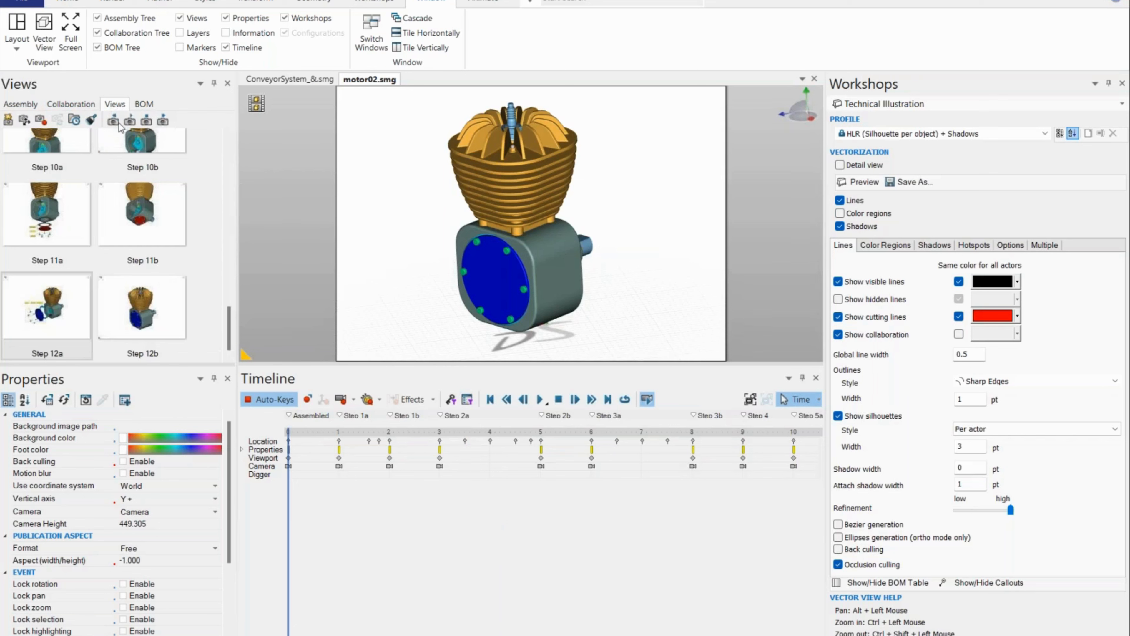
scroll(104, 230, "up", 10)
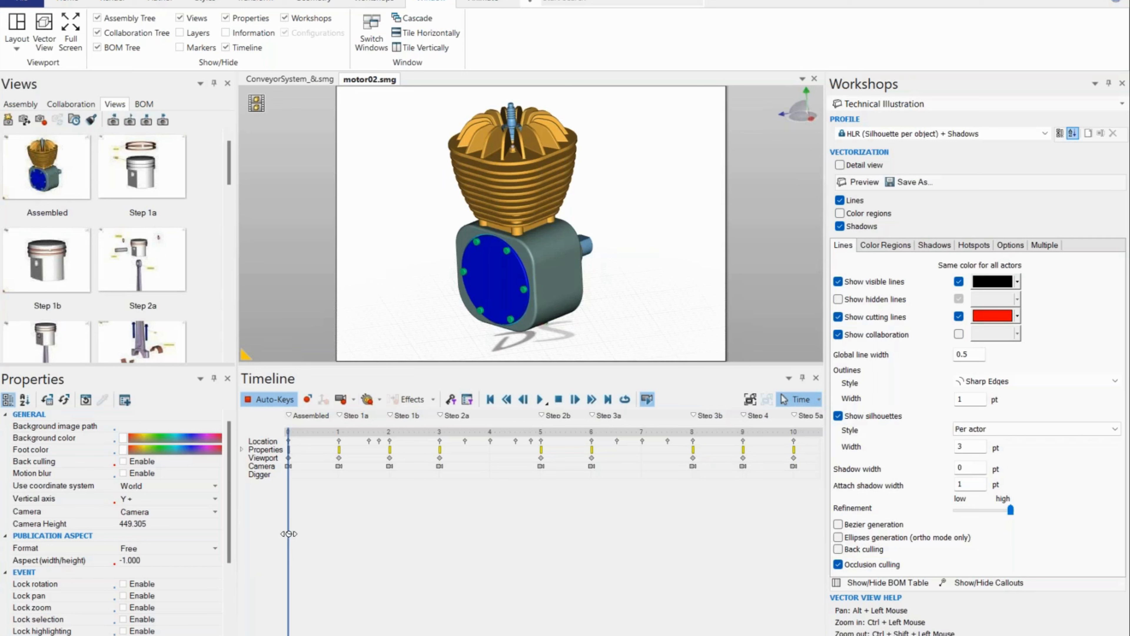
left_click_drag(288, 533, 339, 540)
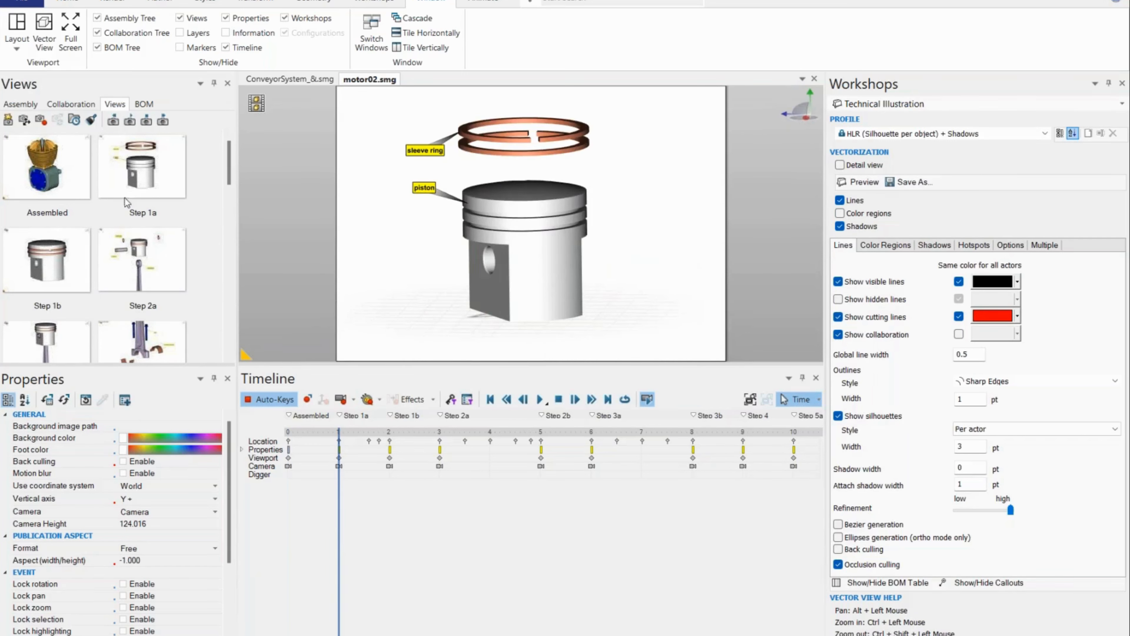
- Play the motor animation from just after Step 1a and pause it between the Step 2a and Step 2b markers
right_click(137, 211)
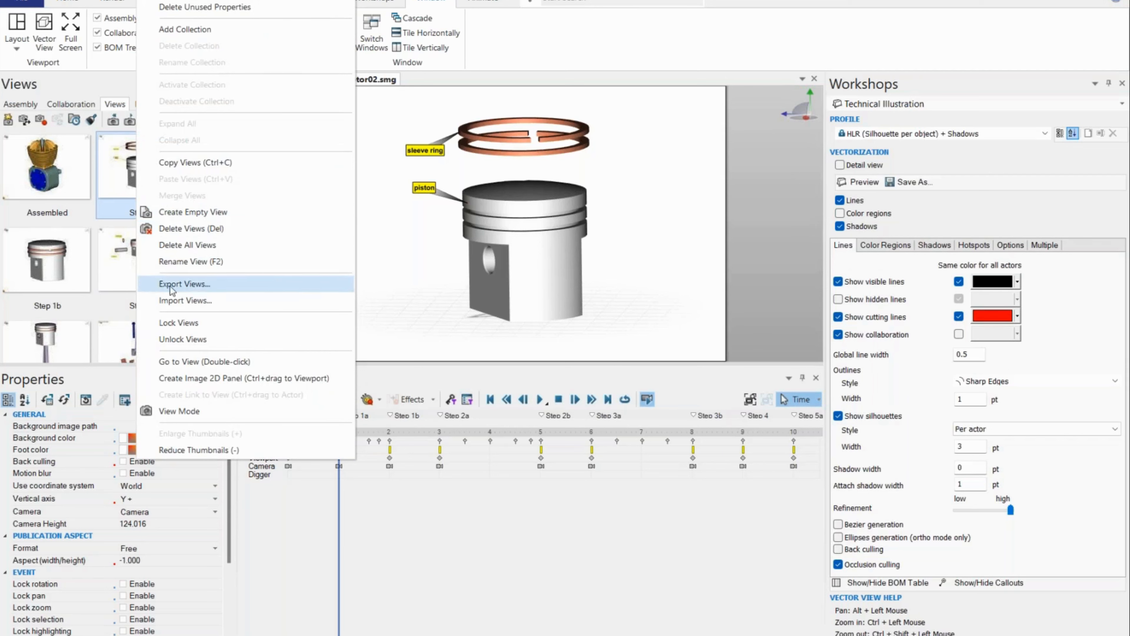
left_click(273, 529)
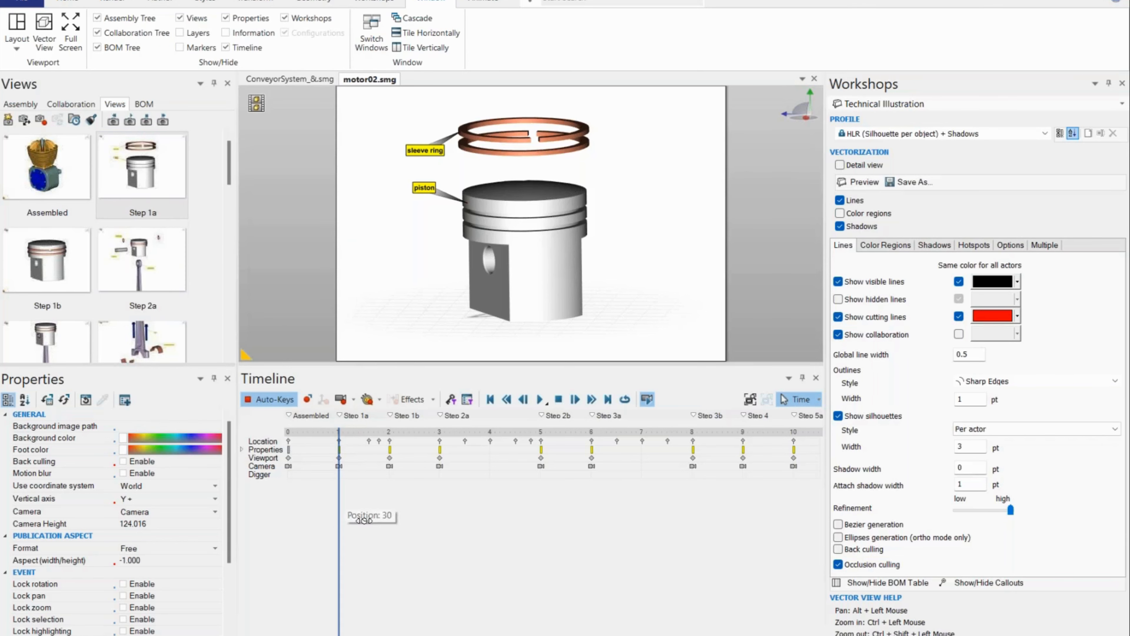
left_click_drag(340, 520, 345, 490)
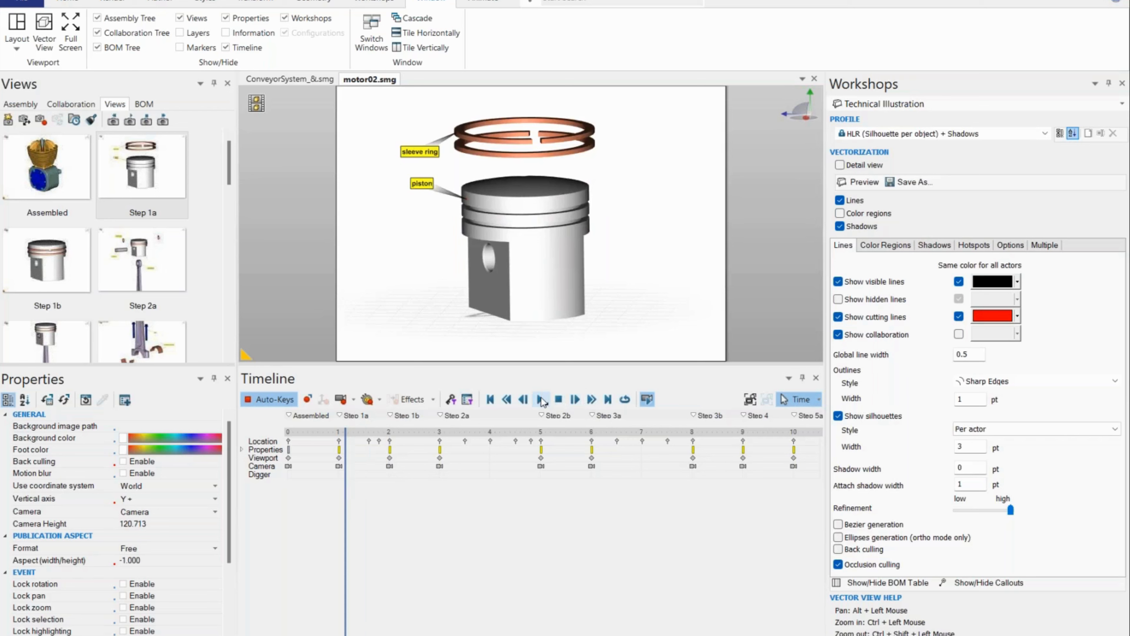
left_click(541, 400)
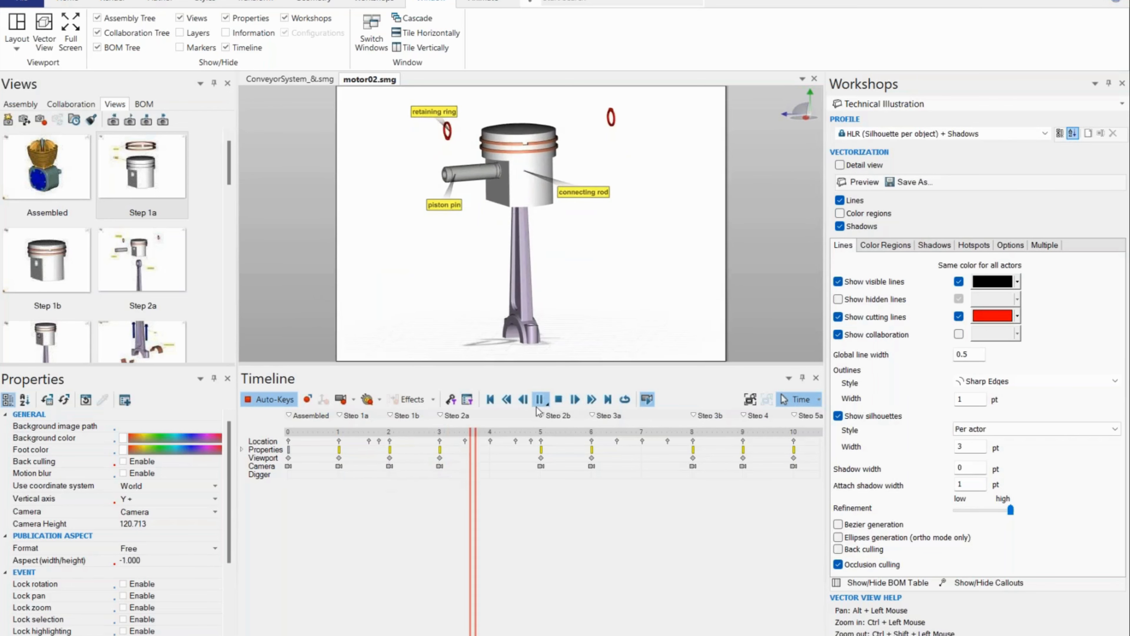
left_click(540, 400)
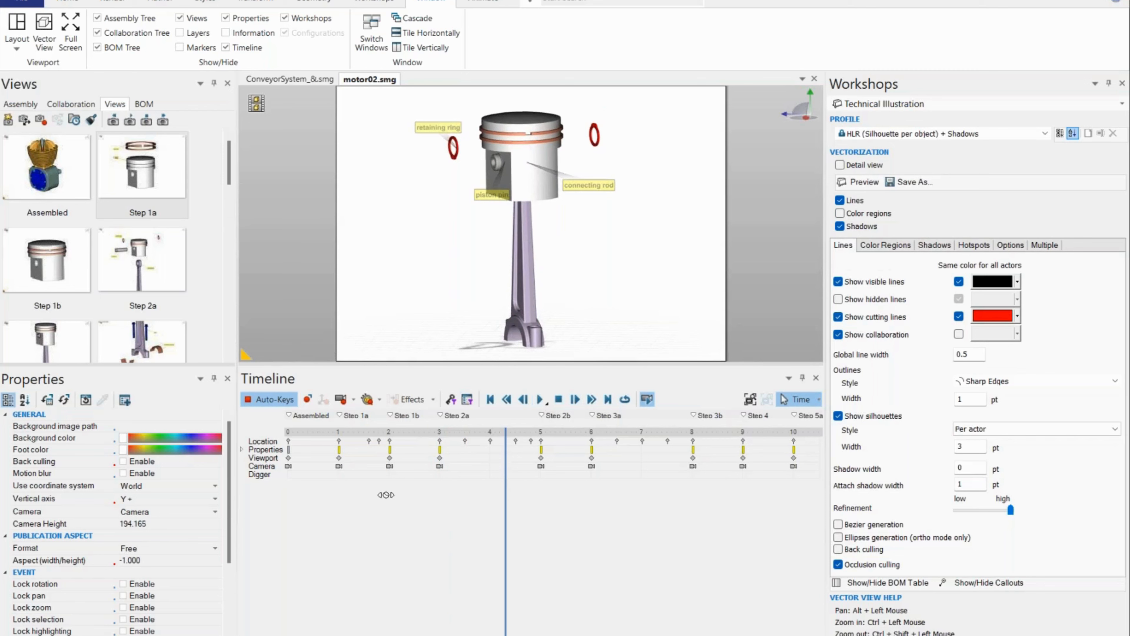
- Return the timeline to Step 1a and play the assembly animation through to the final Assembled marker
left_click_drag(386, 494, 338, 495)
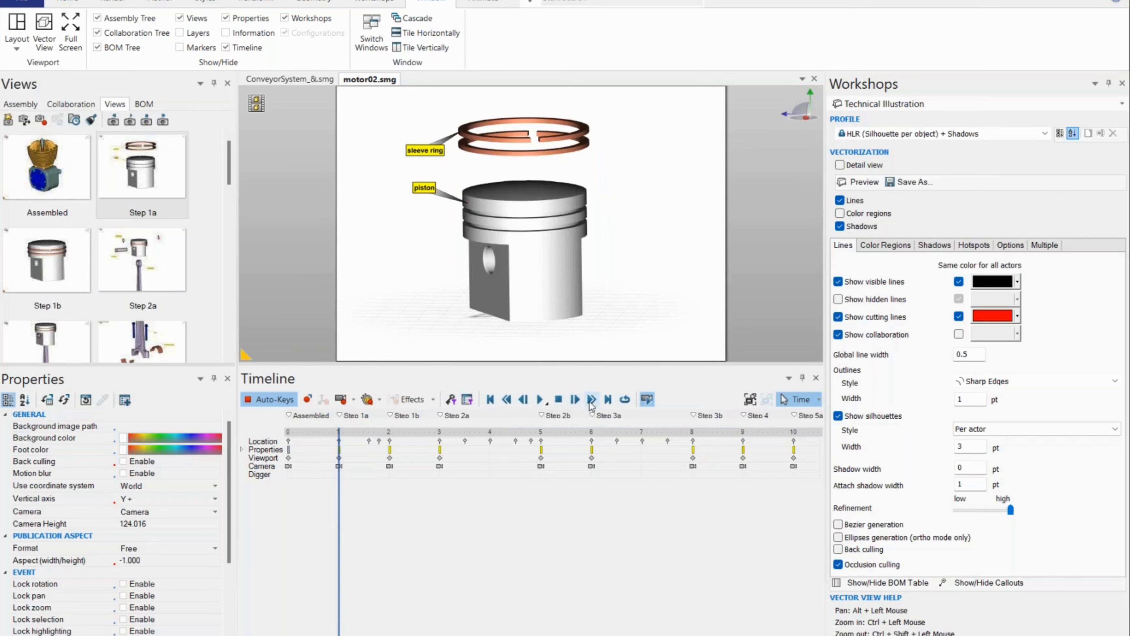
left_click(538, 399)
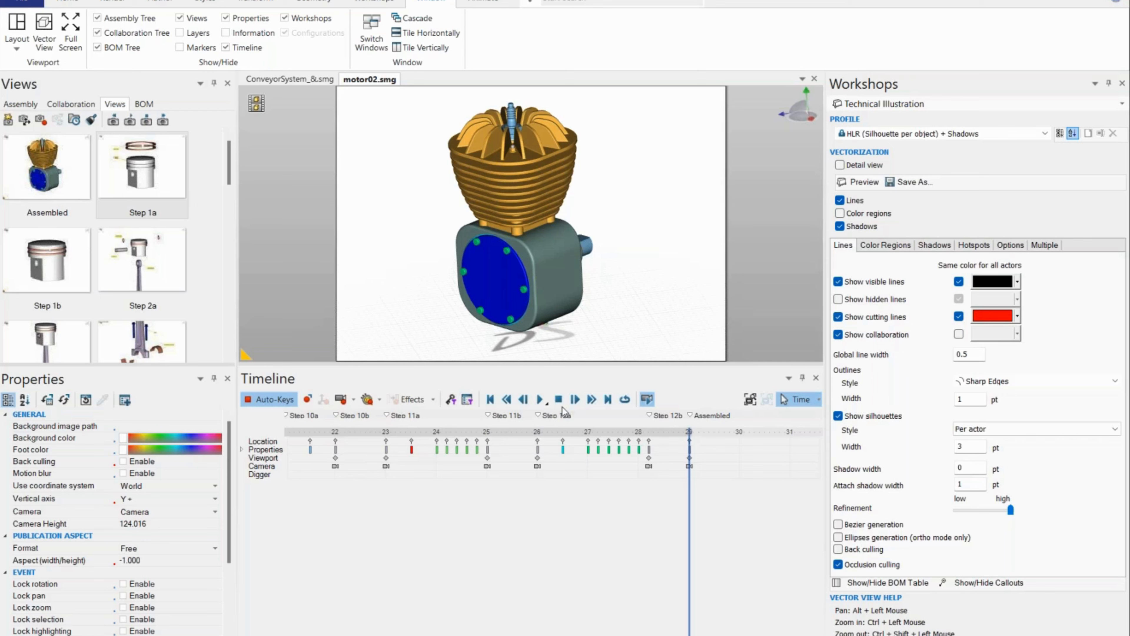
left_click(540, 399)
- Close motor02.smg and ConveyorSystem_&.smg without saving their changes
left_click(814, 79)
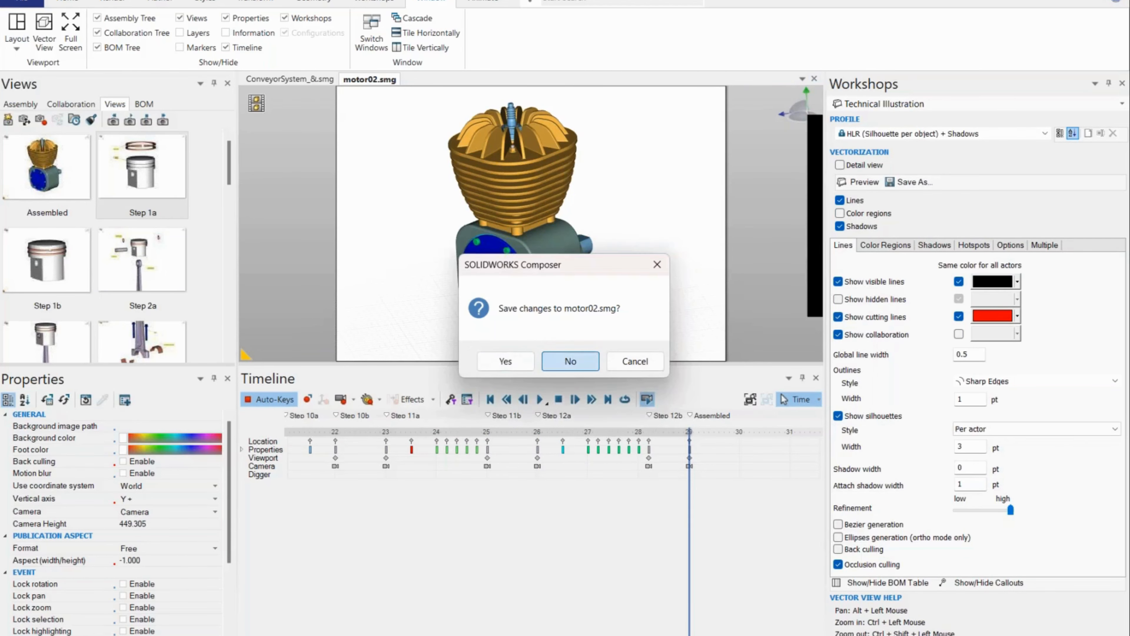
left_click(572, 362)
left_click(814, 80)
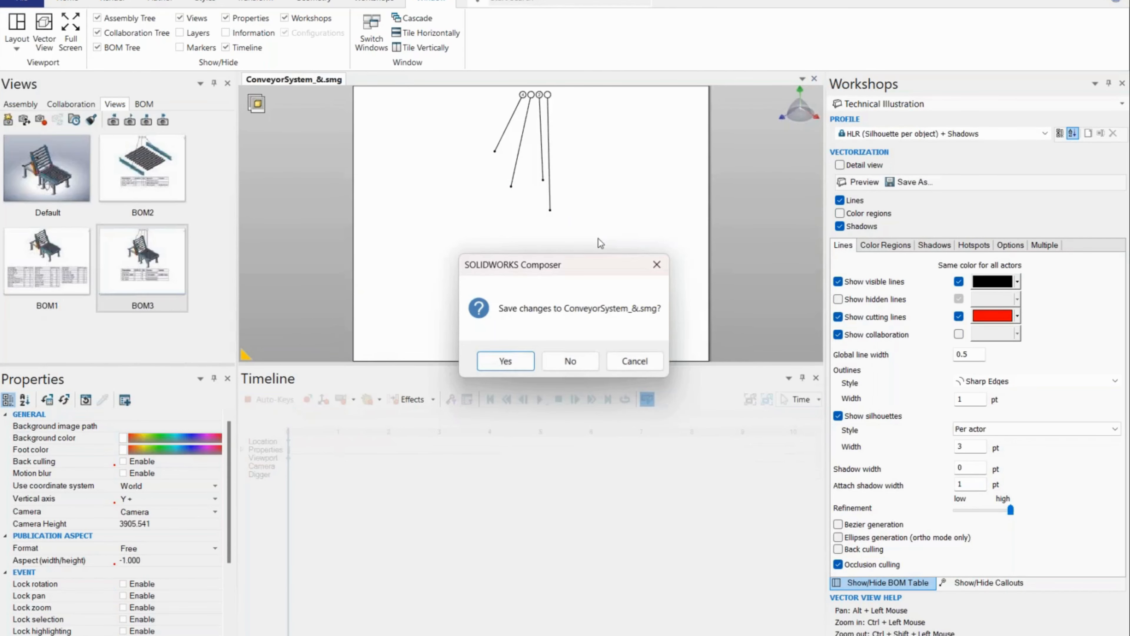
left_click(566, 361)
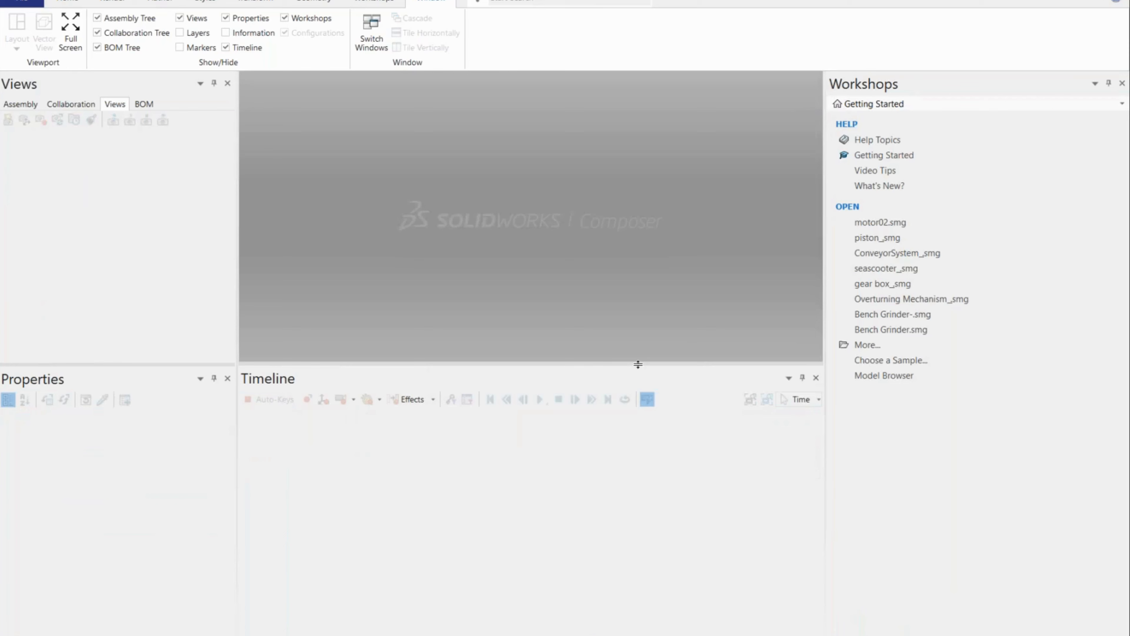
- Shrink and hide the Timeline pane, and open motor01.smg from the animation Exercises folder
left_click_drag(638, 364, 628, 517)
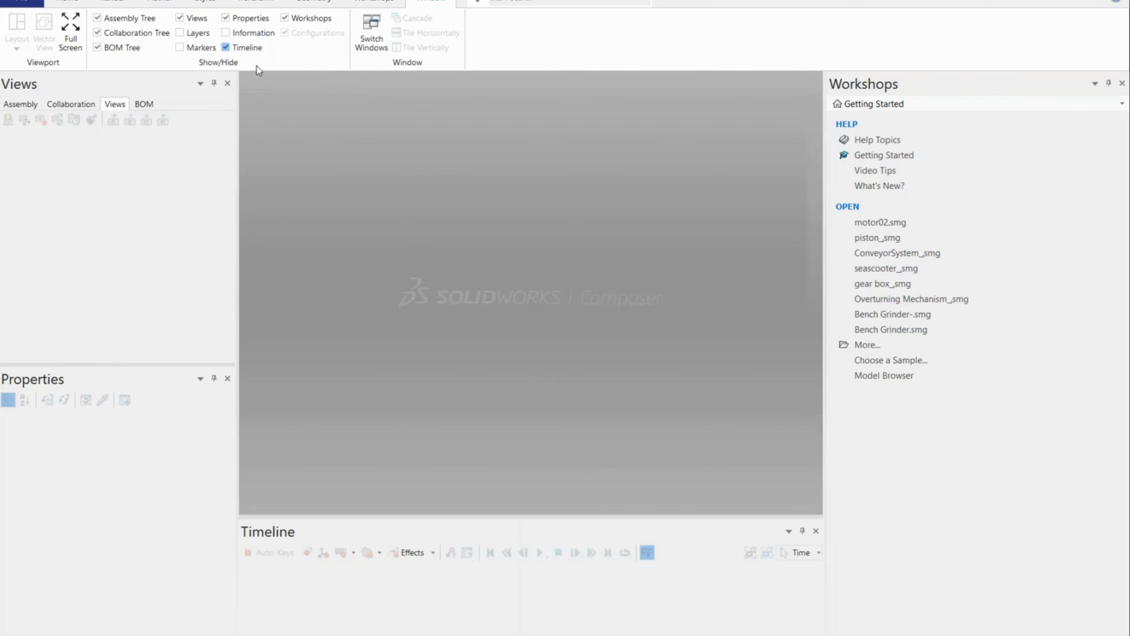
left_click(226, 47)
key("alt+Tab")
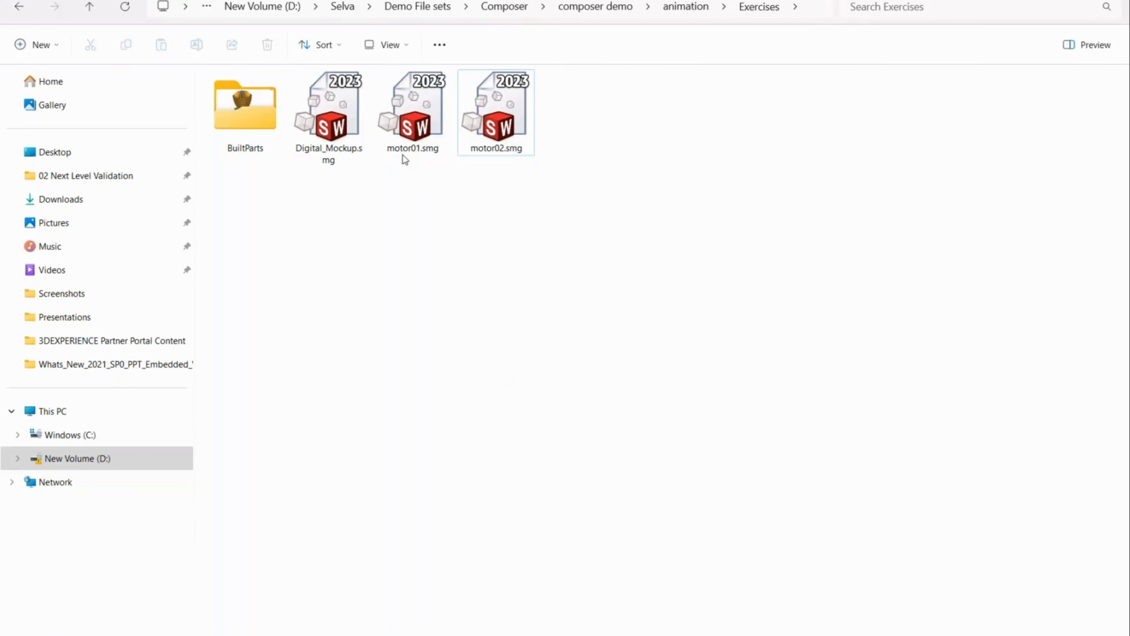
left_click_drag(405, 136, 662, 396)
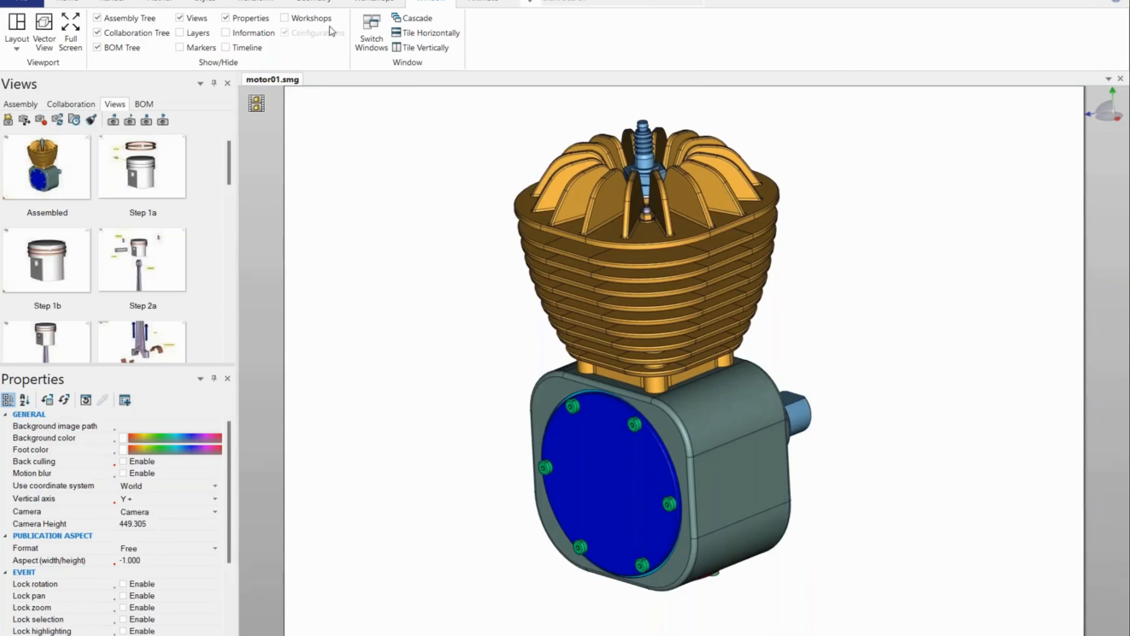
- Play the motor01.smg animation, and close the document without saving changes
left_click(479, 5)
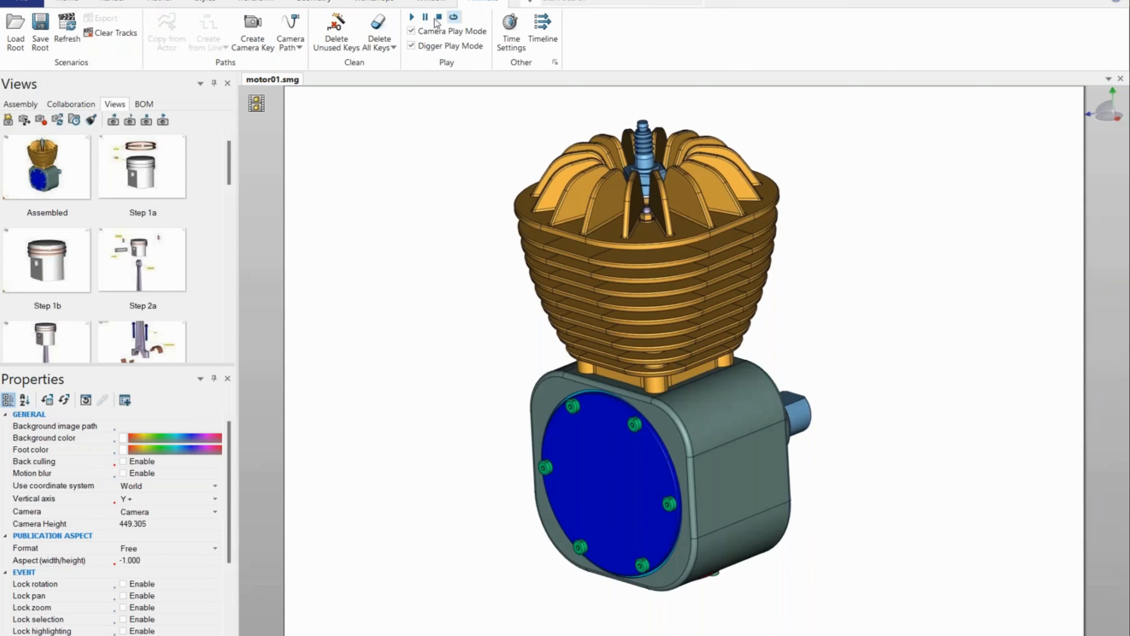
left_click(412, 18)
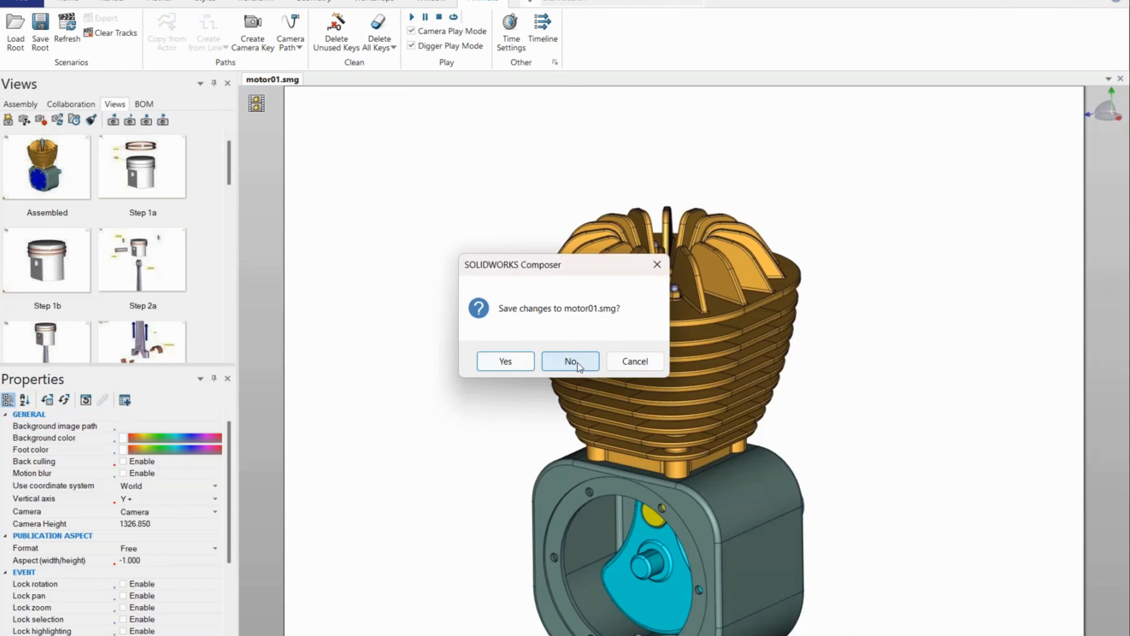
left_click(577, 363)
- Switch to File Explorer and open rinse-to-label_line.smg from C:, Program Files, SOLIDWORKS Corp 2023, SOLIDWORKS Composer, Samples
left_click(641, 635)
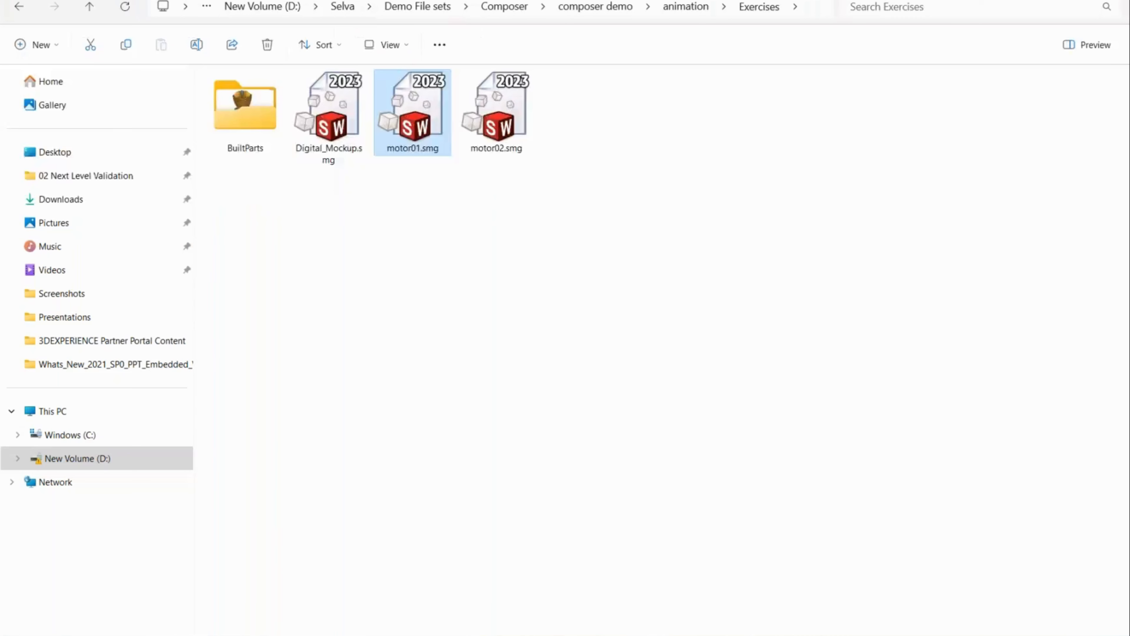
left_click(69, 434)
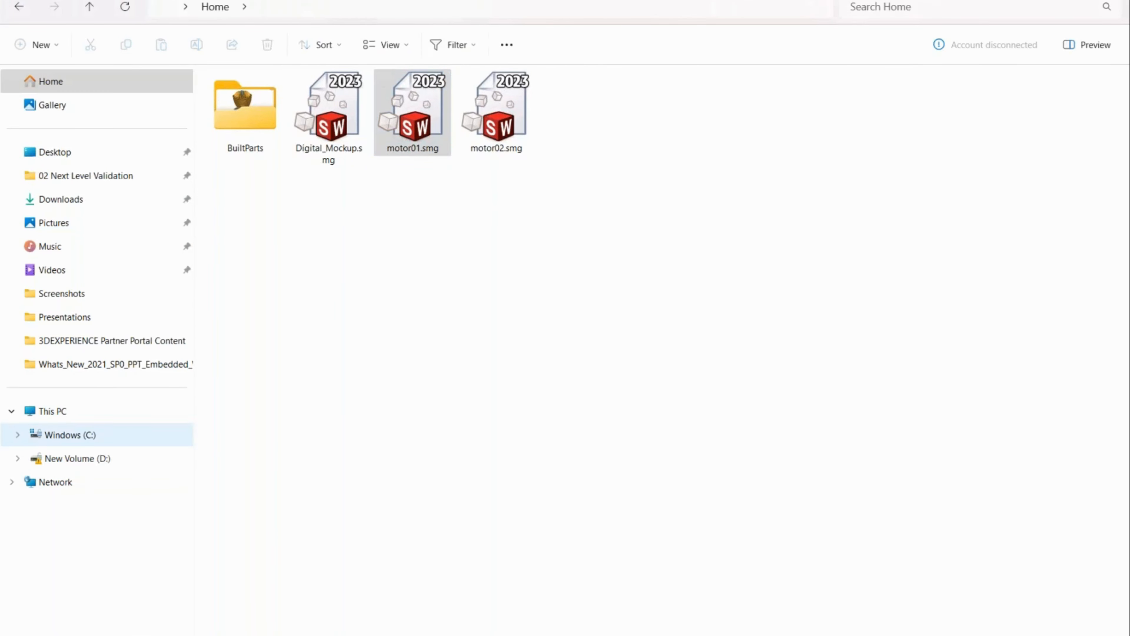
left_click(272, 147)
double_click(272, 147)
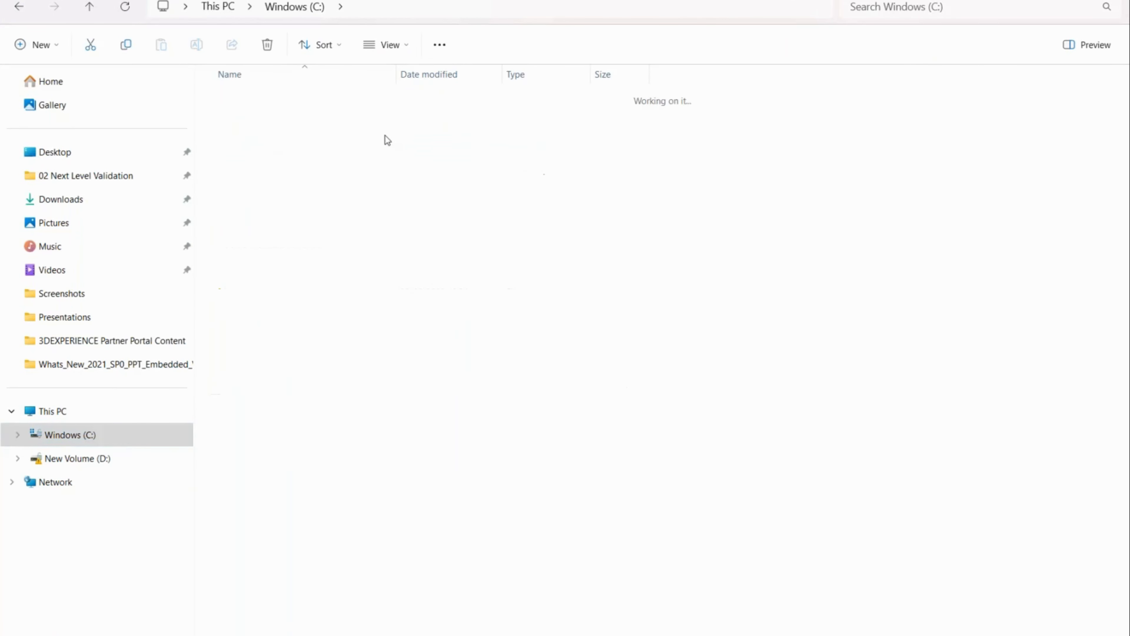
scroll(276, 552, "down", 2)
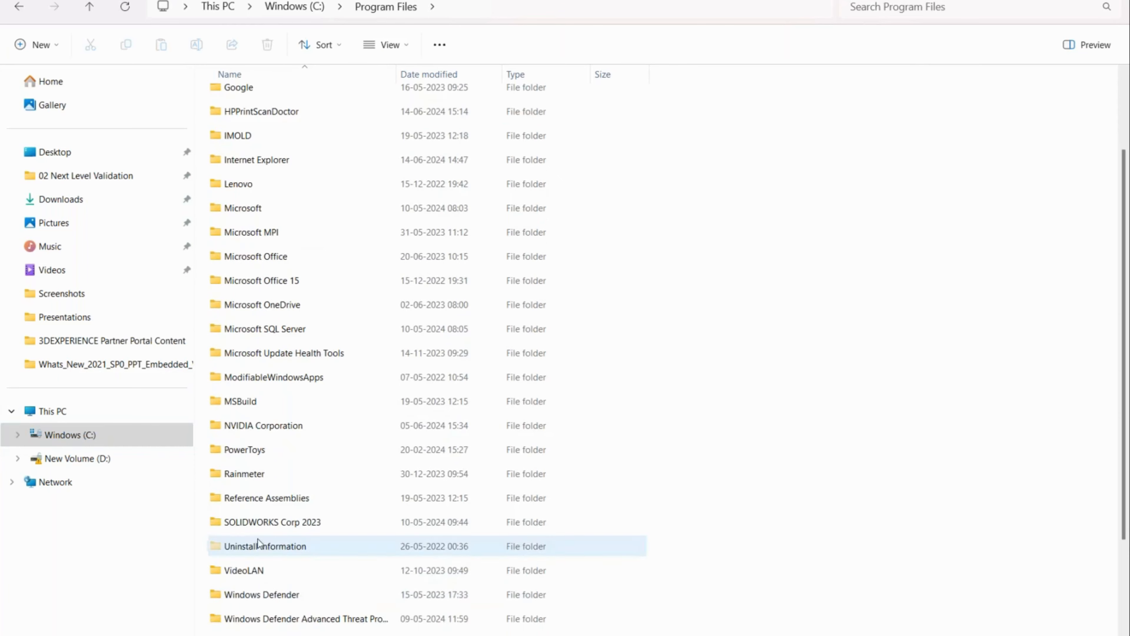
double_click(256, 522)
left_click(262, 169)
double_click(263, 167)
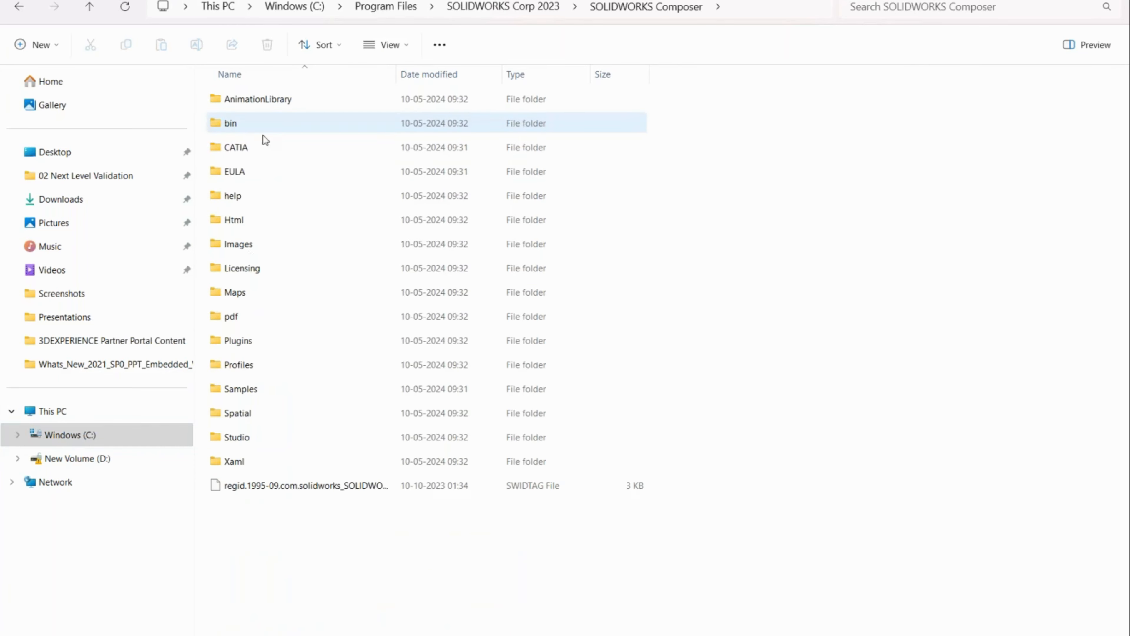
double_click(241, 390)
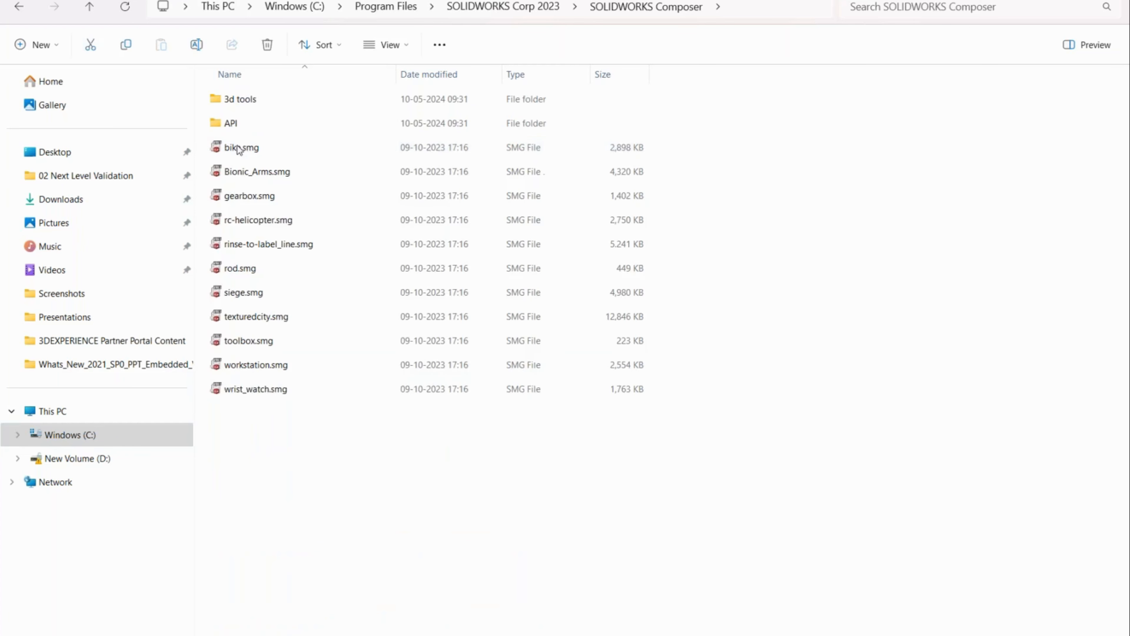
double_click(258, 244)
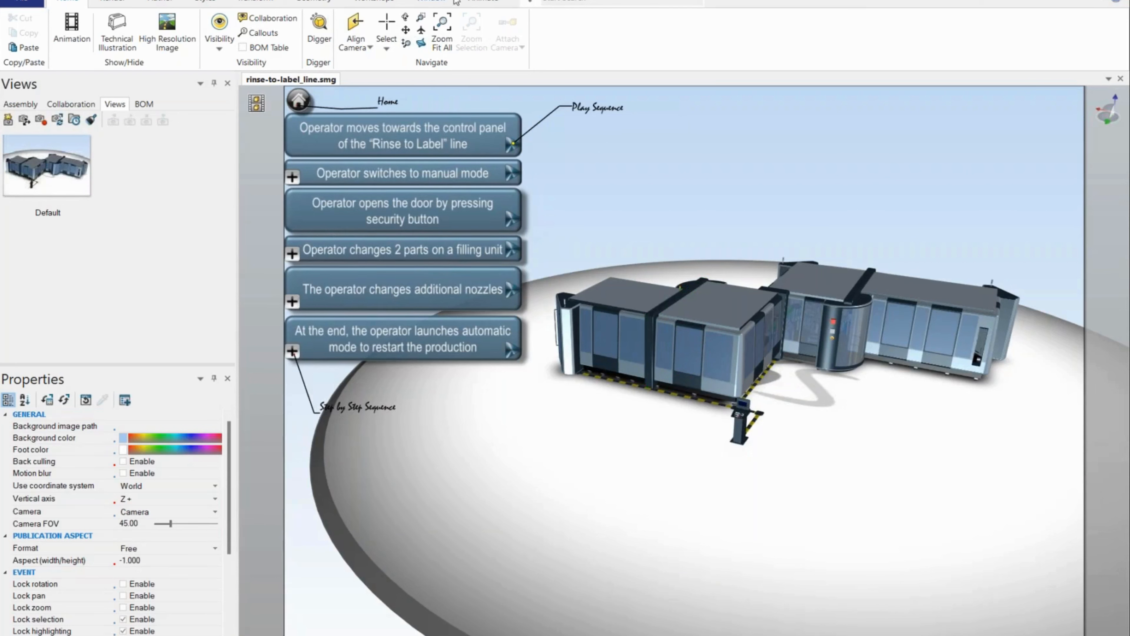
- Play the rinse-to-label line animation to its end, showing the Timeline pane and adjusting its height during playback
left_click(463, 3)
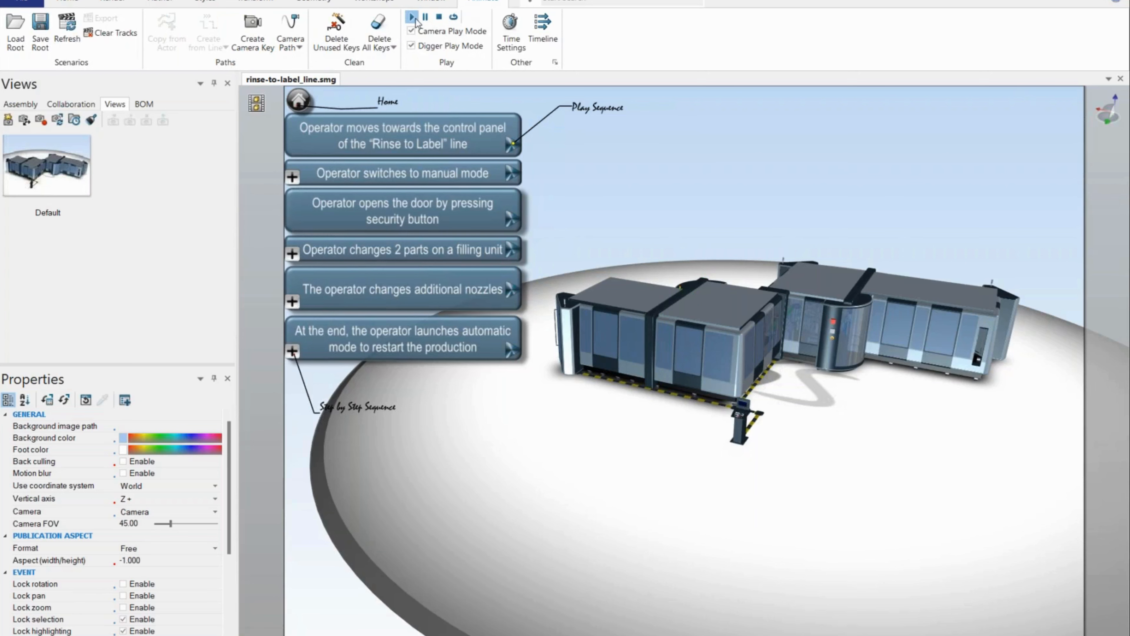
left_click(412, 17)
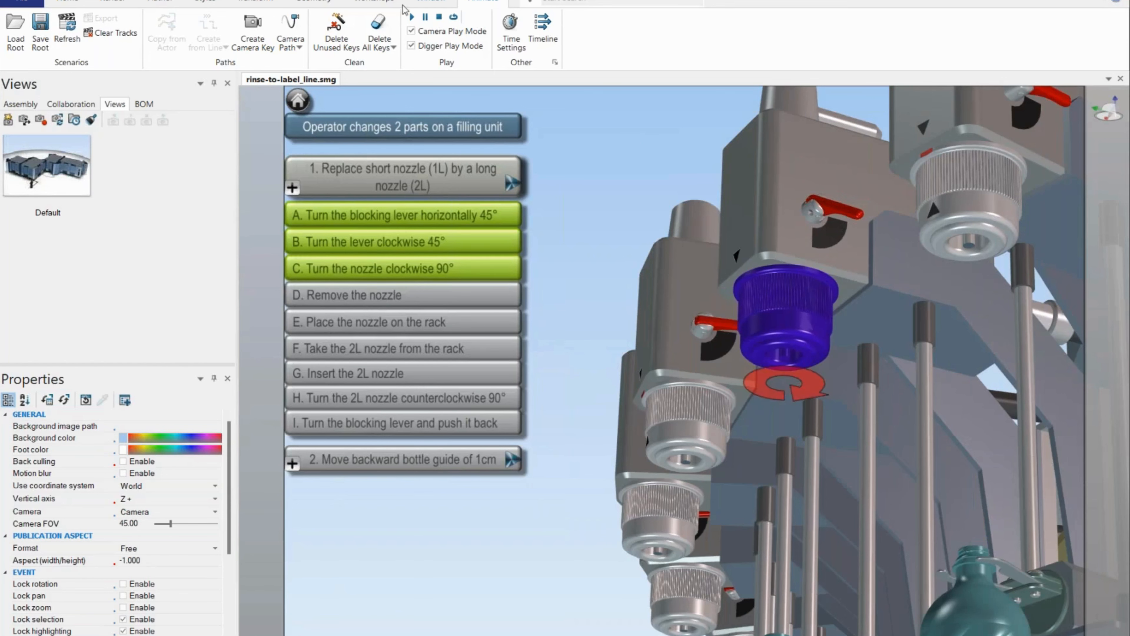
left_click(431, 1)
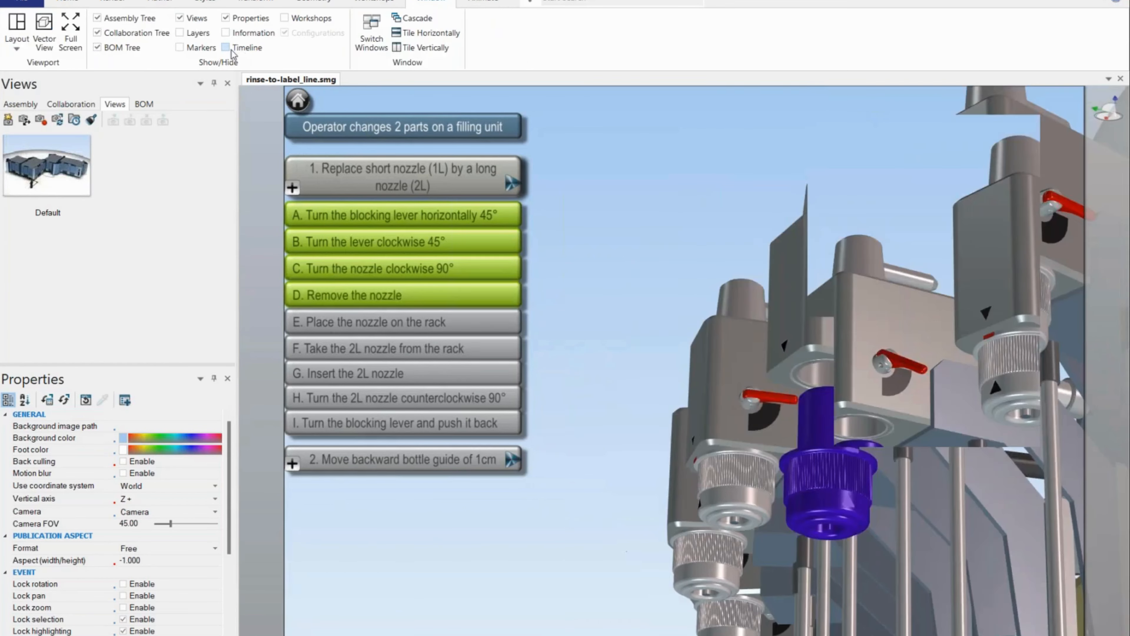
left_click(247, 47)
left_click_drag(641, 518, 467, 370)
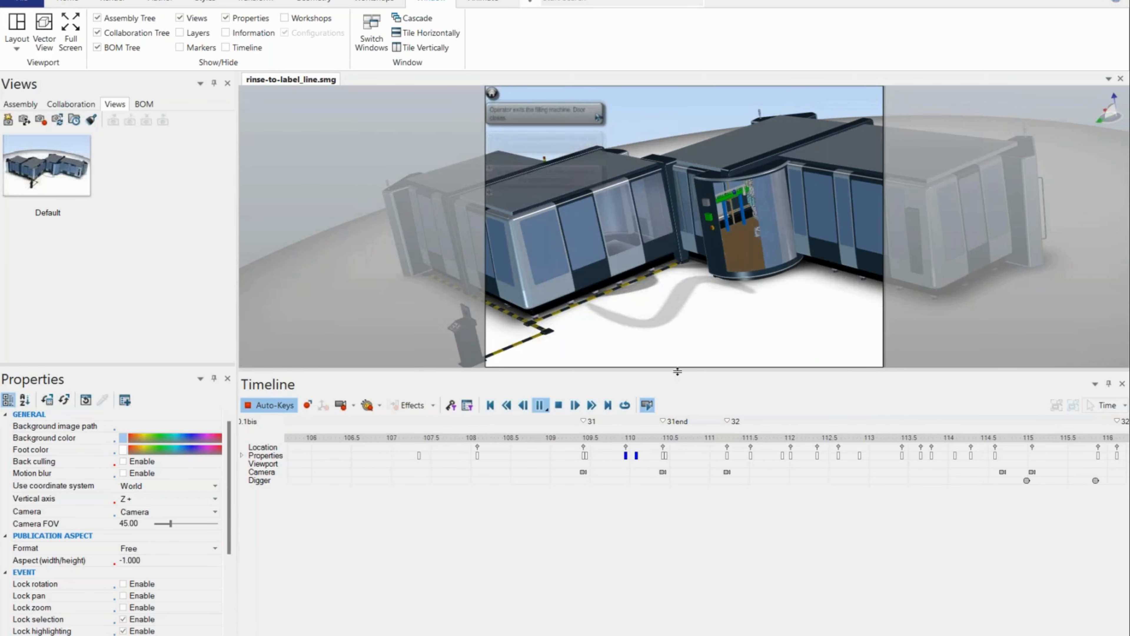
left_click_drag(659, 615, 659, 627)
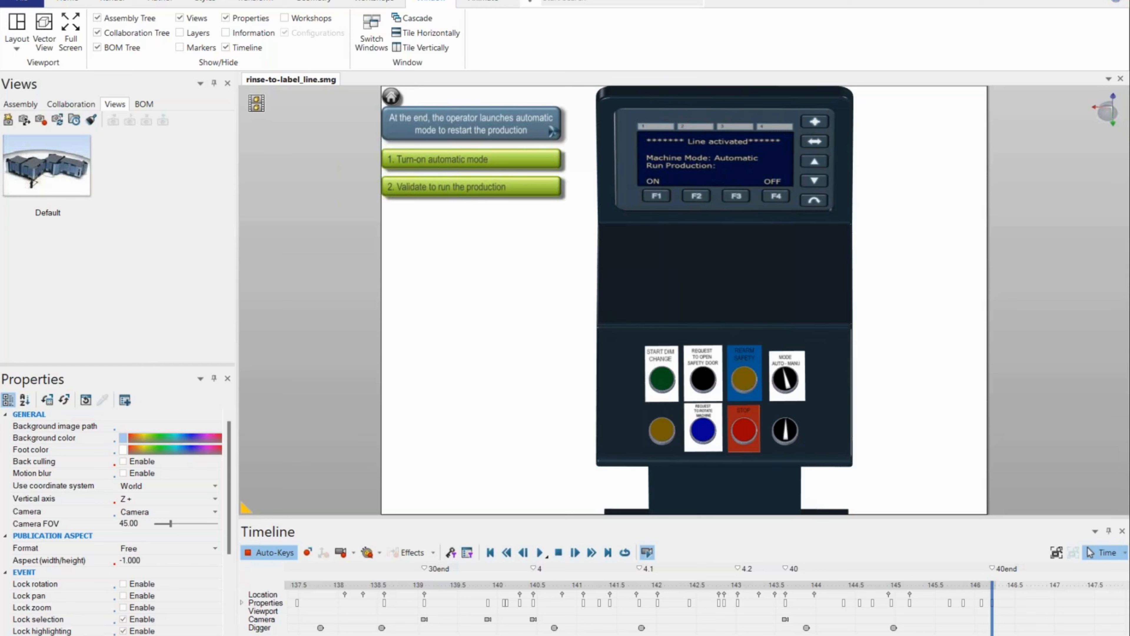
- Close rinse-to-label_line.smg, switch to the Samples folder in File Explorer, and open texturedcity.smg in Composer
left_click(1121, 80)
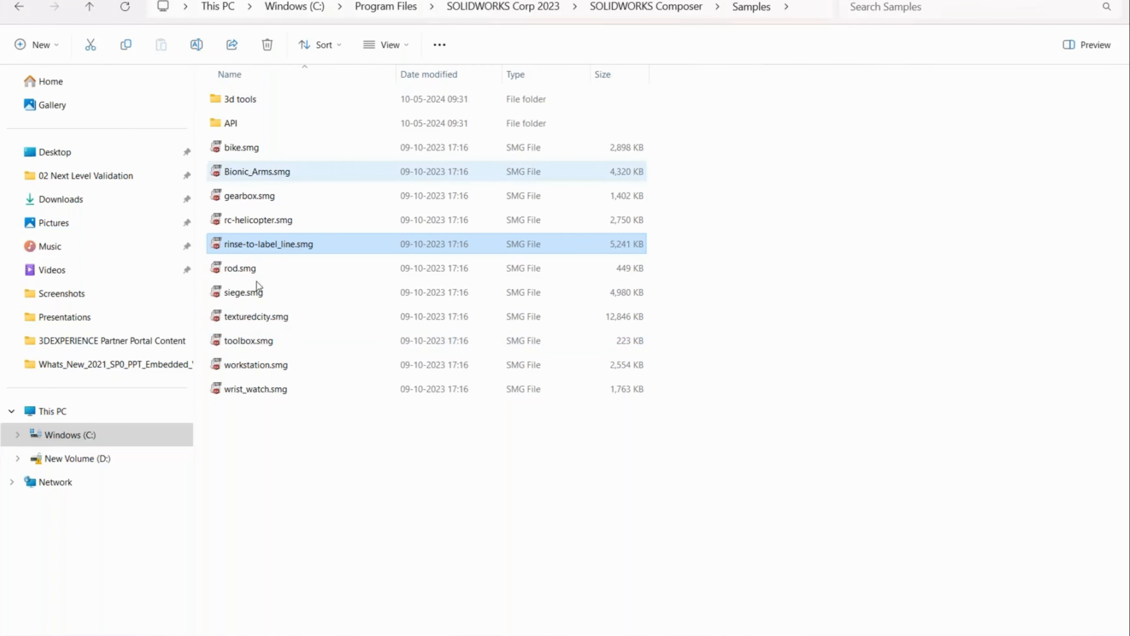
left_click(256, 316)
left_click_drag(256, 316, 669, 328)
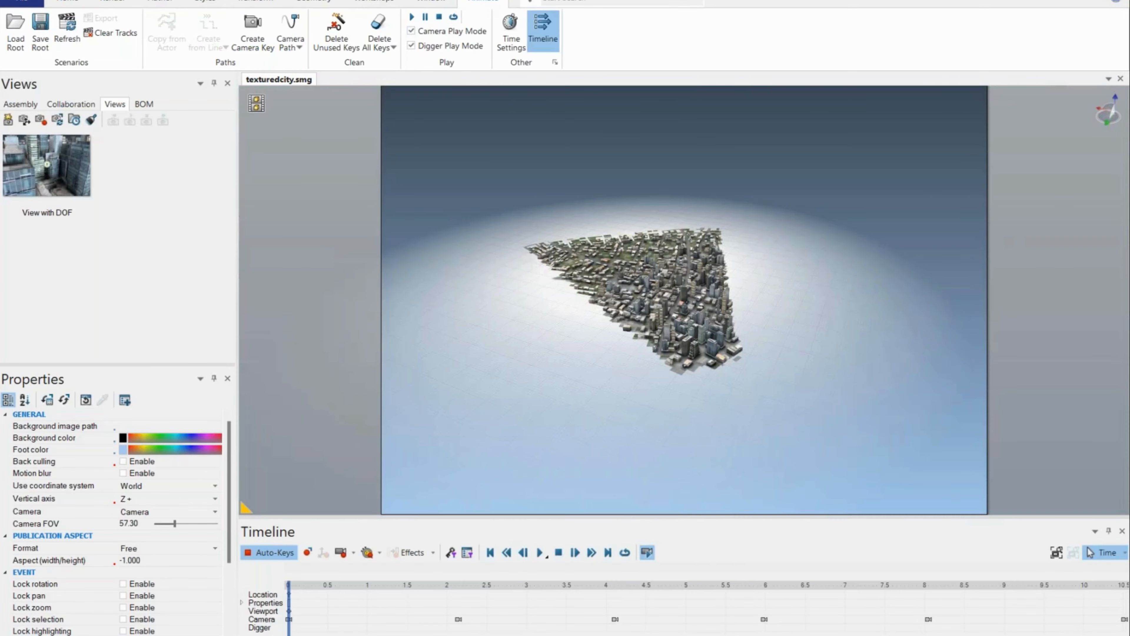
- Play the texturedcity.smg animation, stop it at about 53.5 s, and close the document without saving changes
key("space")
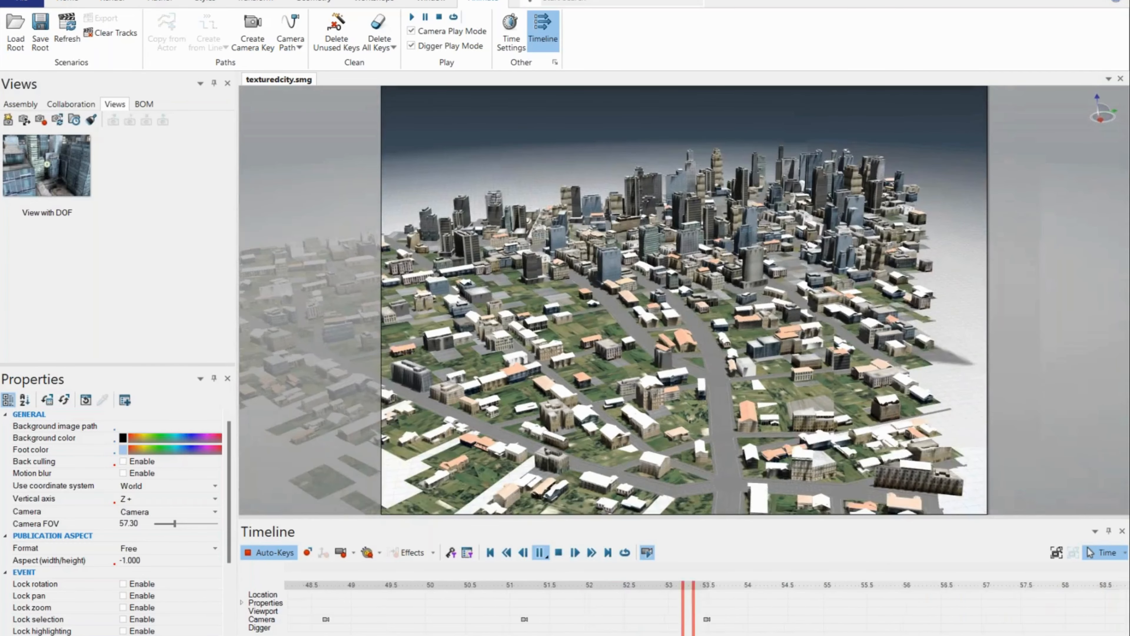
left_click(496, 196)
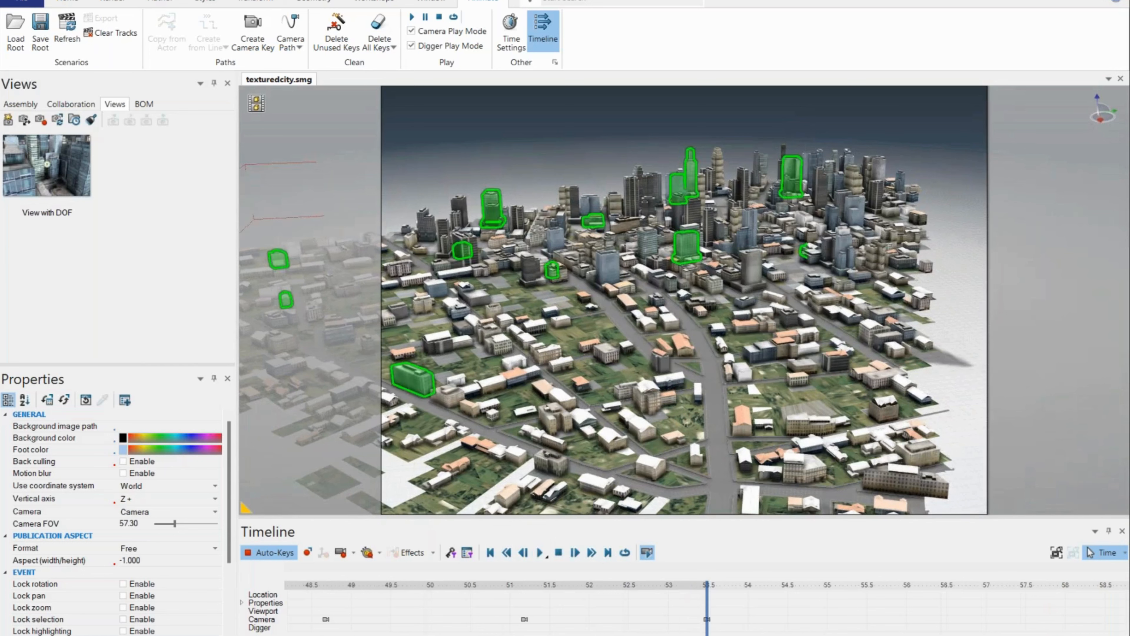
left_click(1120, 78)
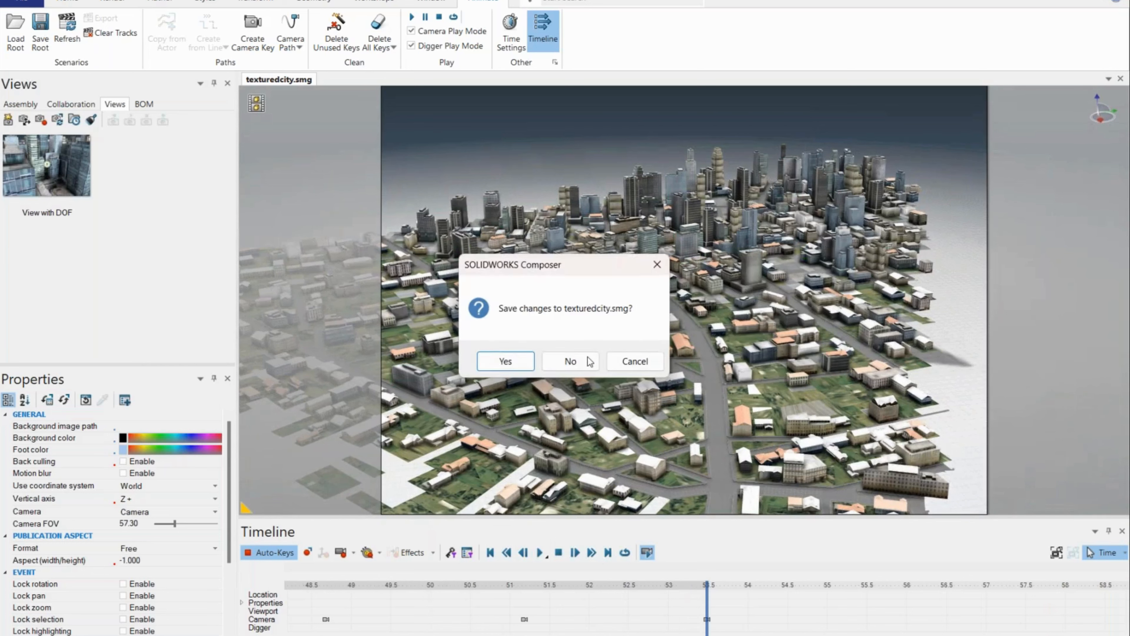
left_click(570, 361)
- Switch to the slide presentation and advance to the "Content in Technical Communication" slide
key("alt")
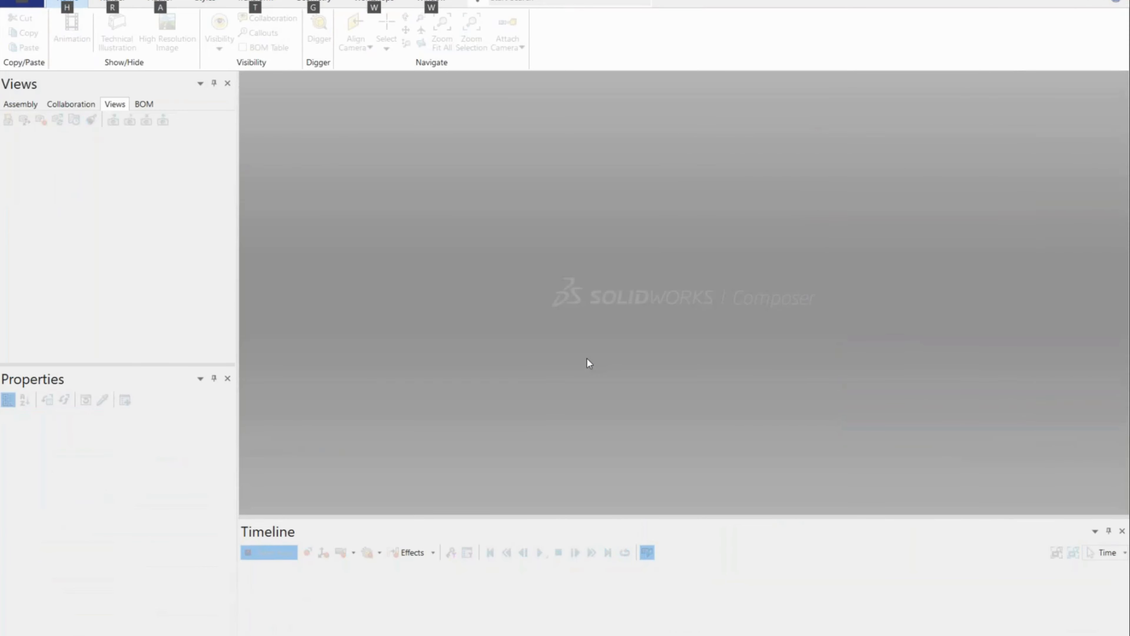
key("alt+Tab")
key("alt+Tab")
key("alt+Tab")
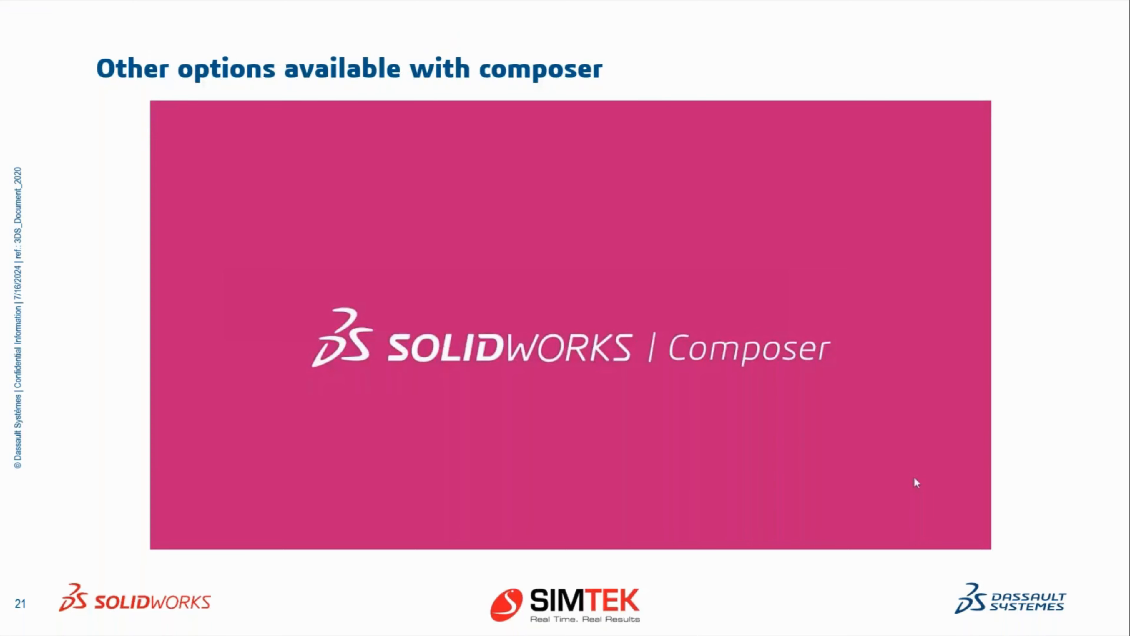
key("Right")
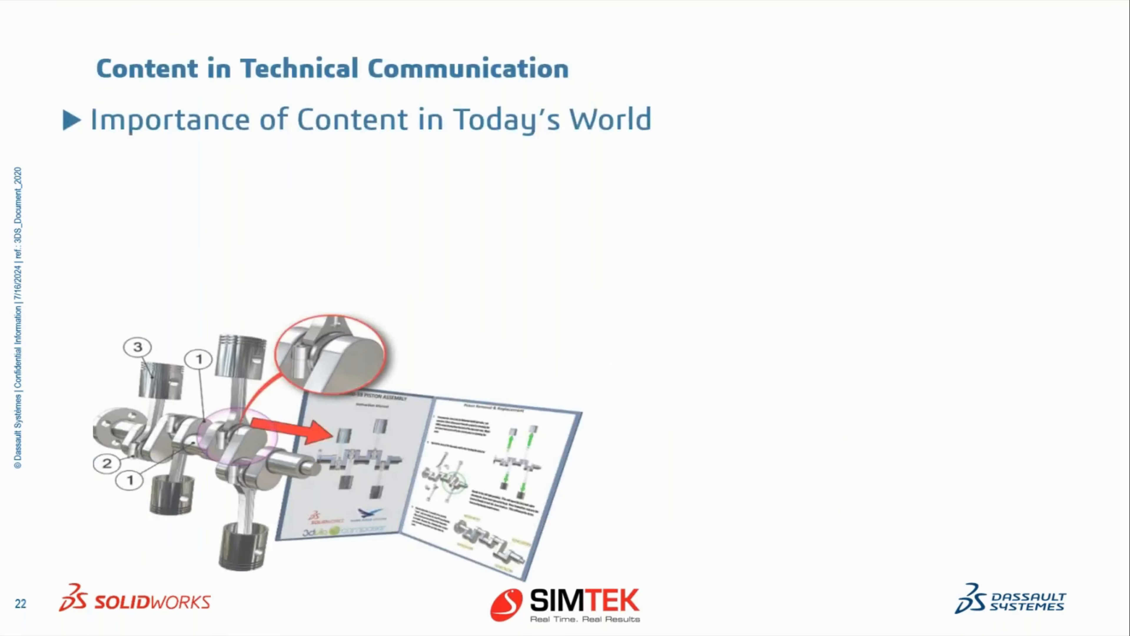